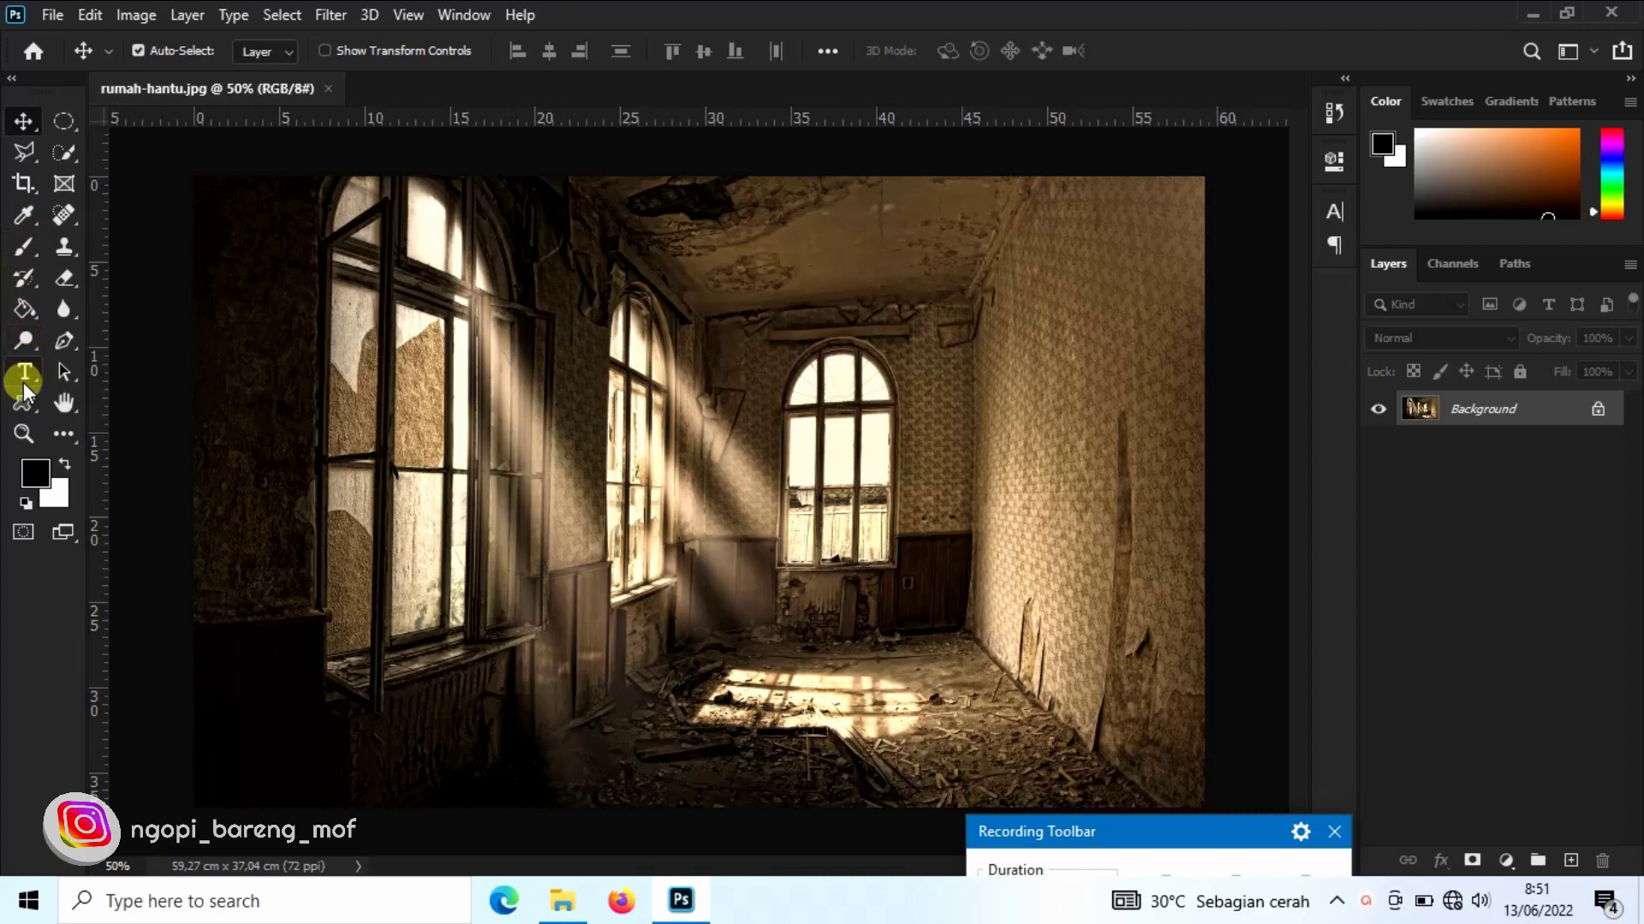
Step: Add a committed type layer reading 'GREGO' and 'CREATION' on two lines over the photo
{"action": "left_click", "coordinate": [23, 373]}
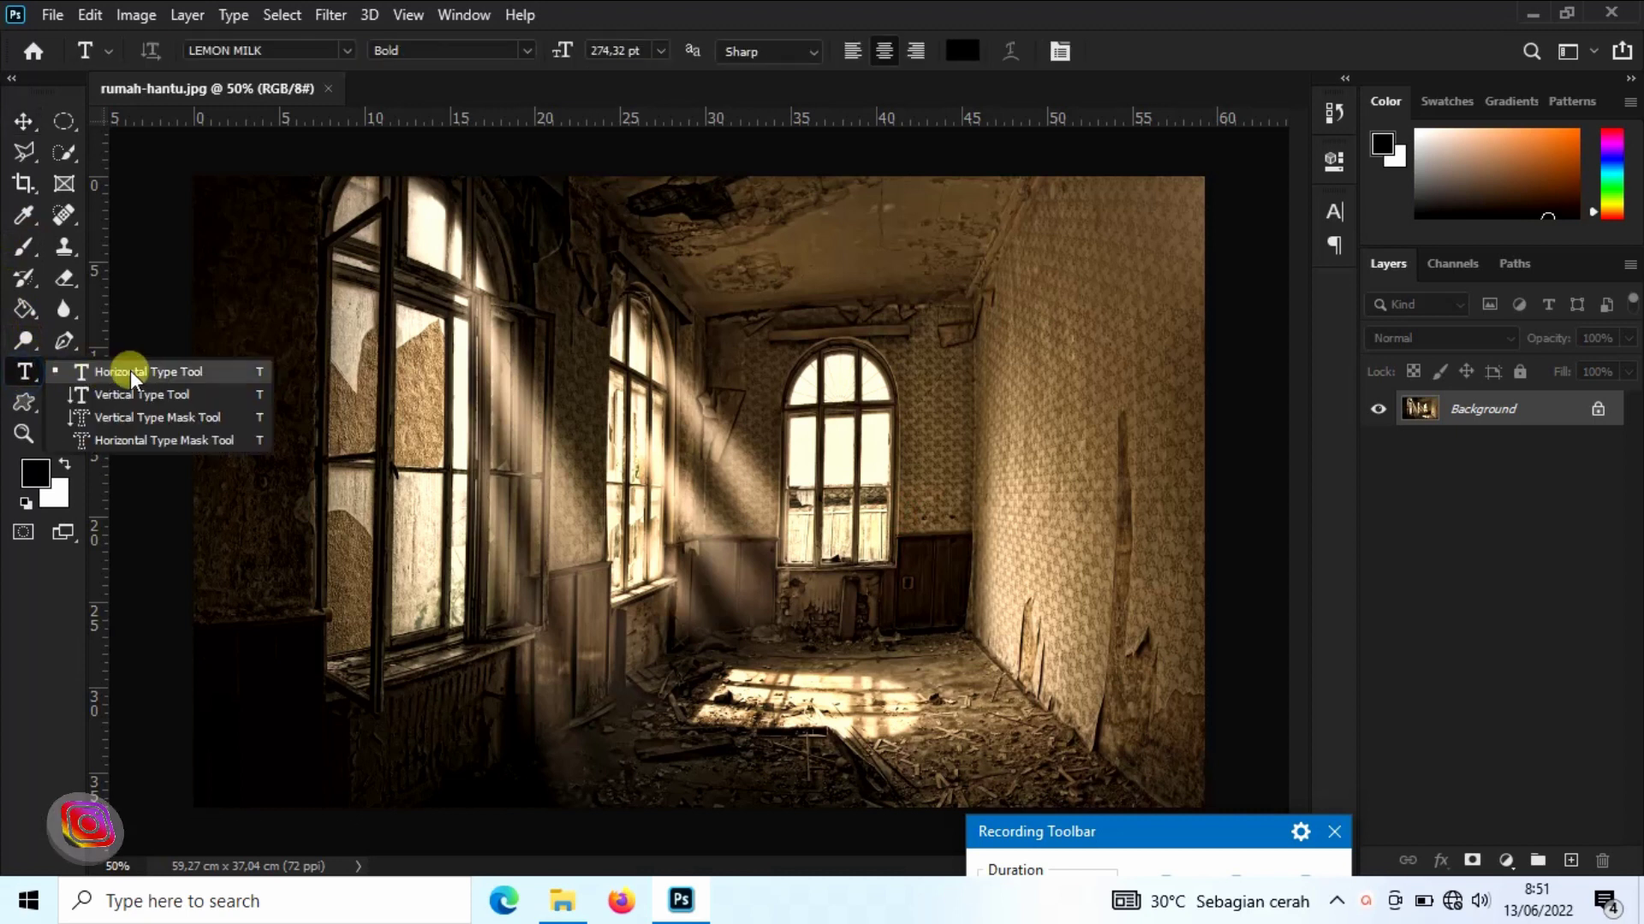
{"action": "left_click", "coordinate": [173, 372]}
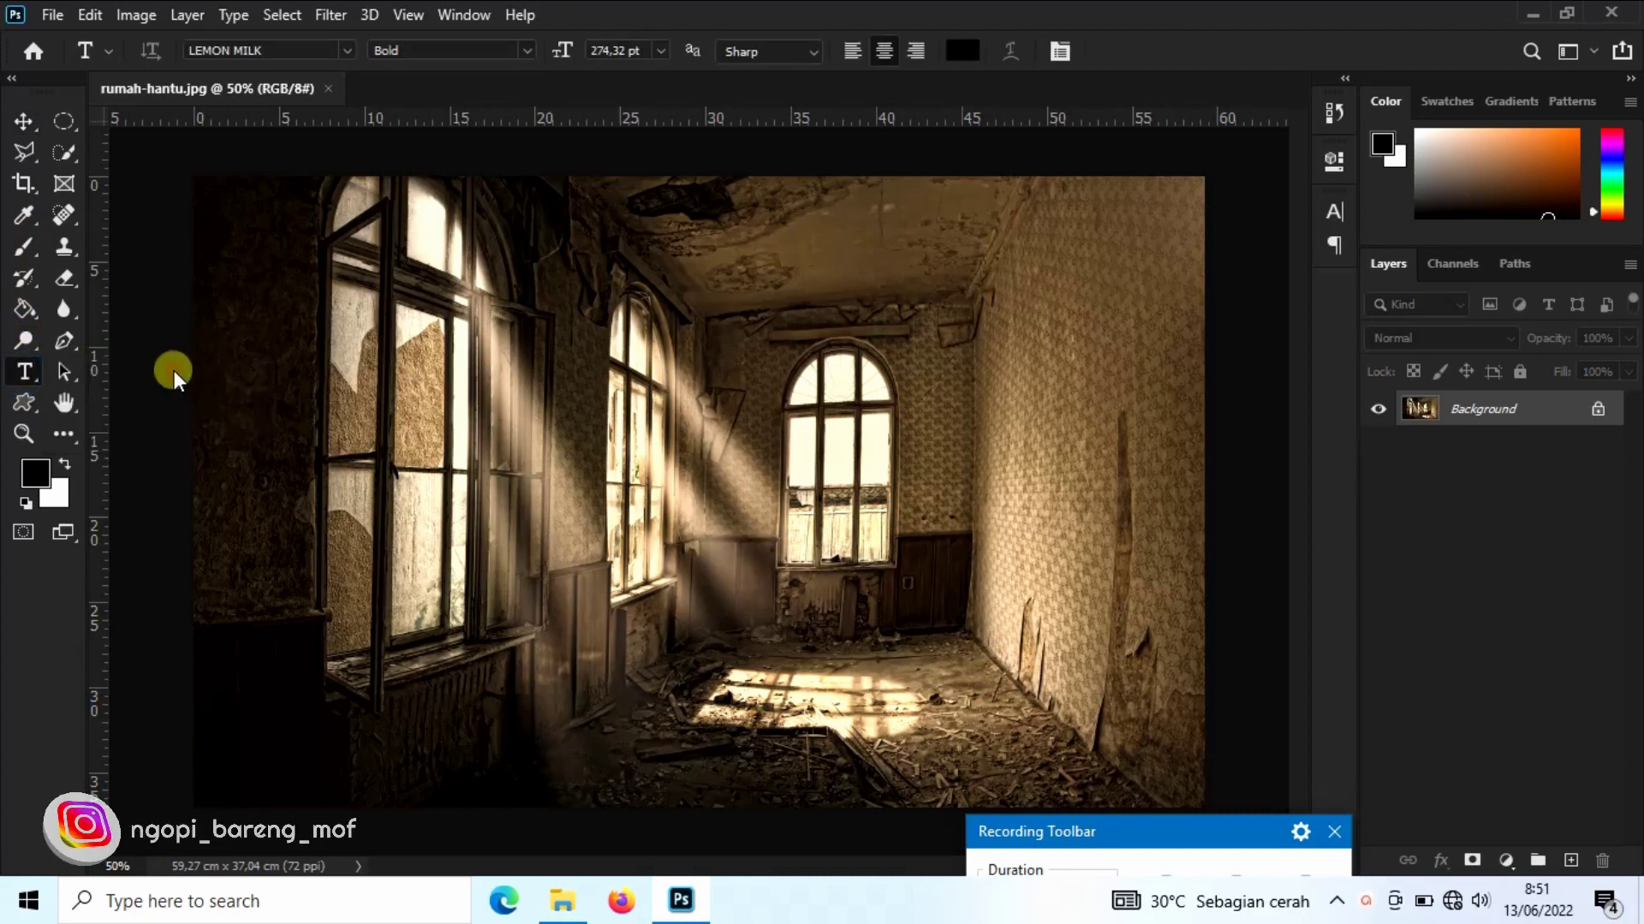
{"action": "left_click", "coordinate": [557, 481]}
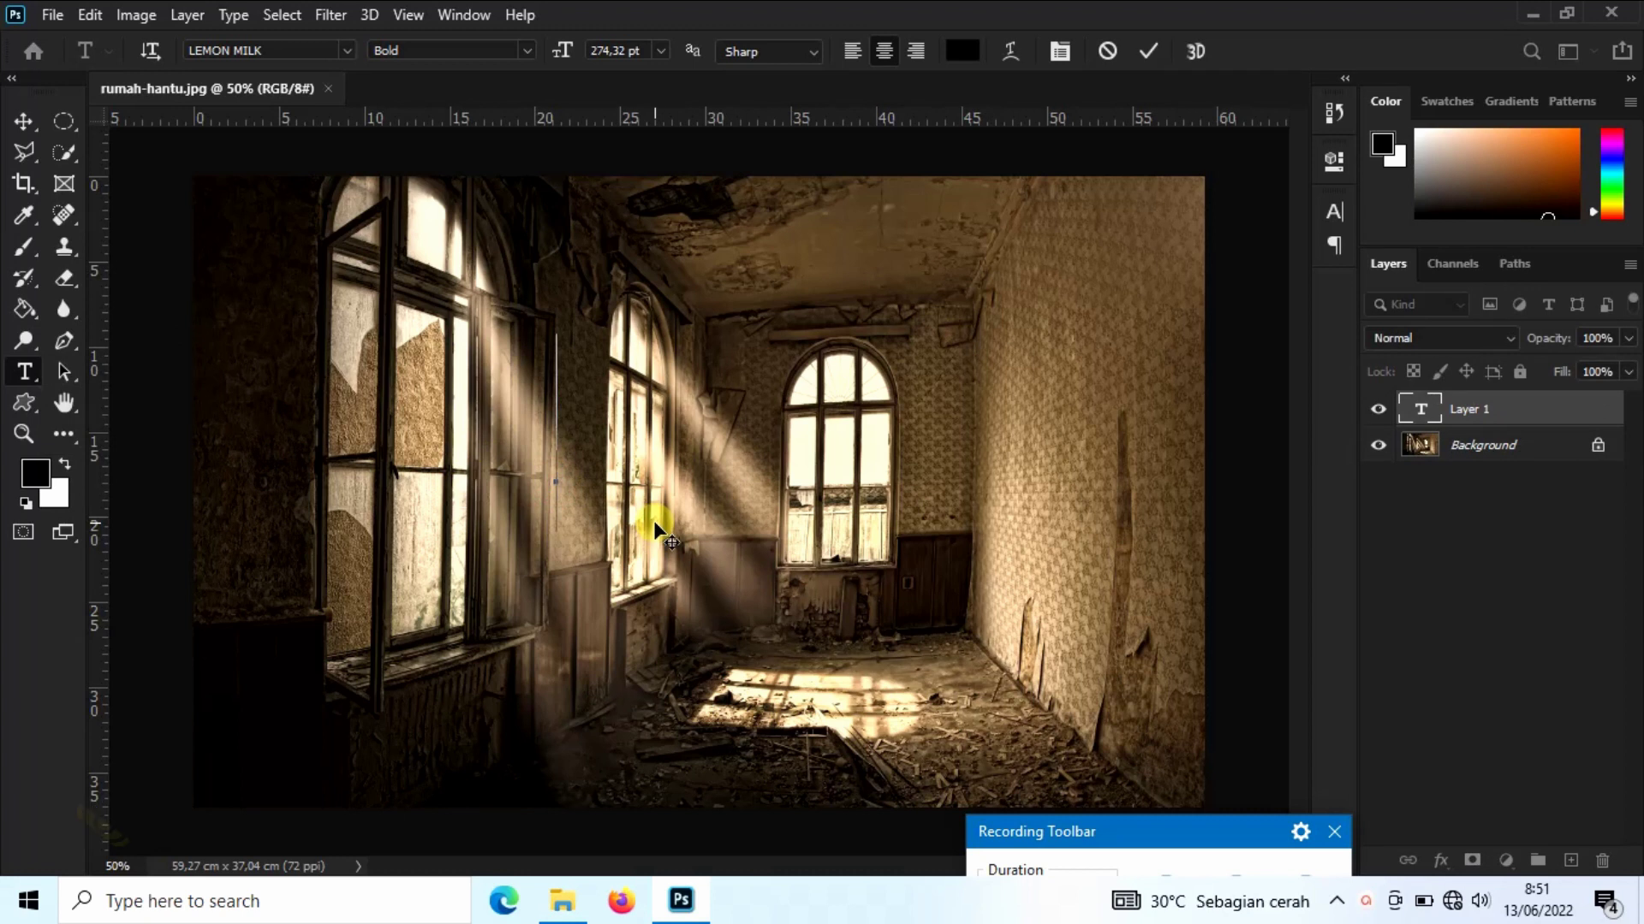
{"action": "type", "text": "GREGO"}
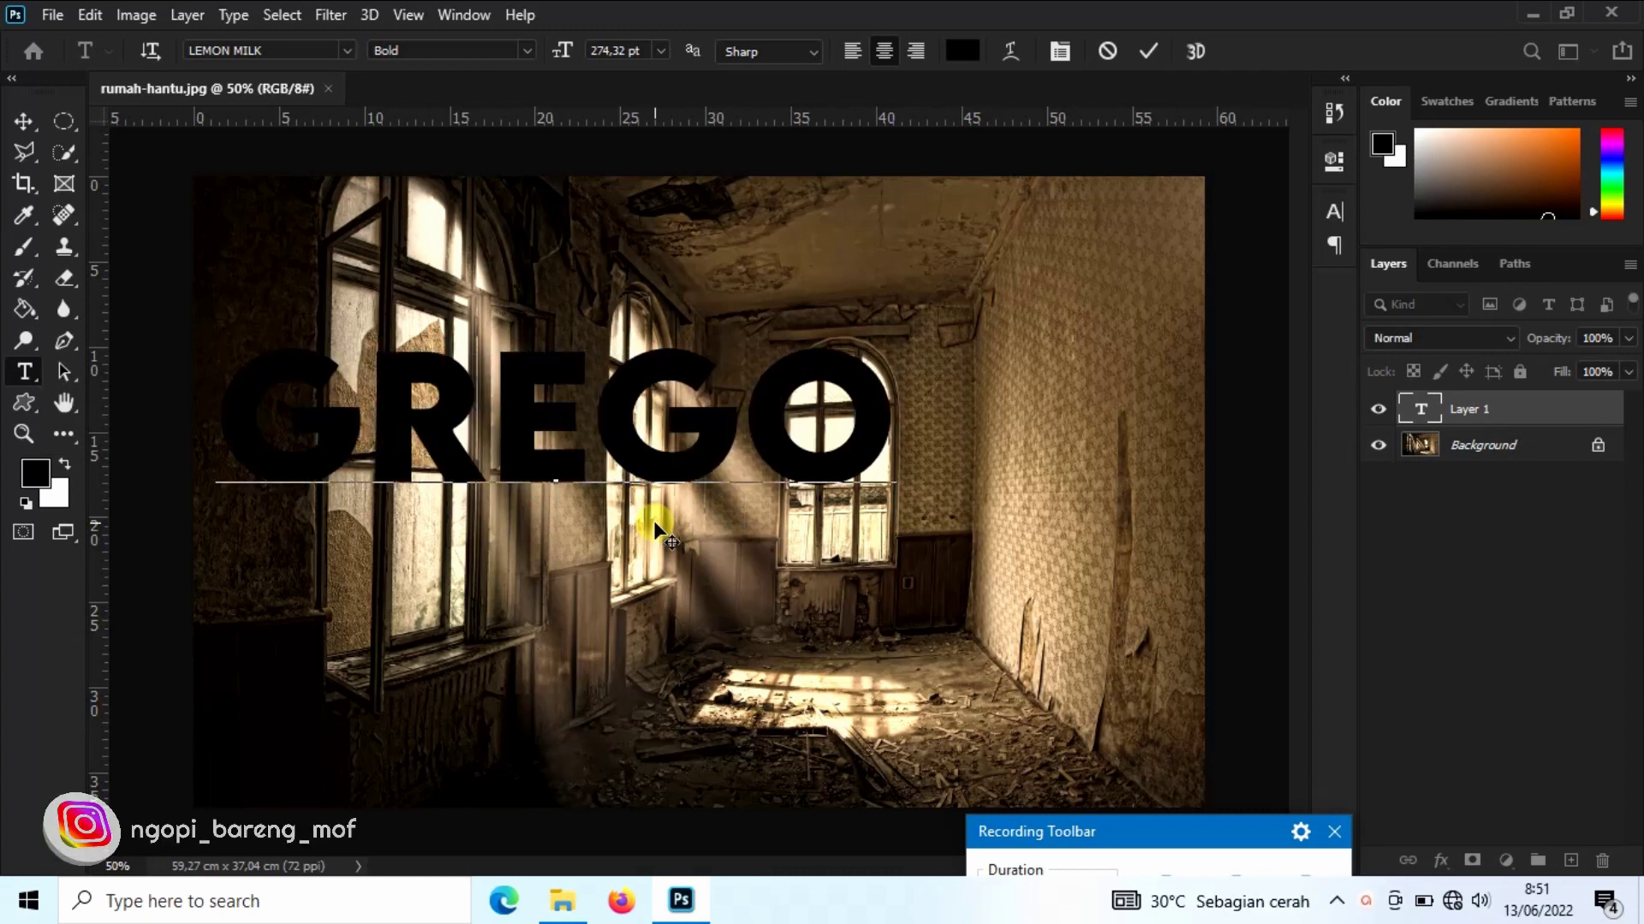
{"action": "key", "text": "Return"}
{"action": "type", "text": "CREA"}
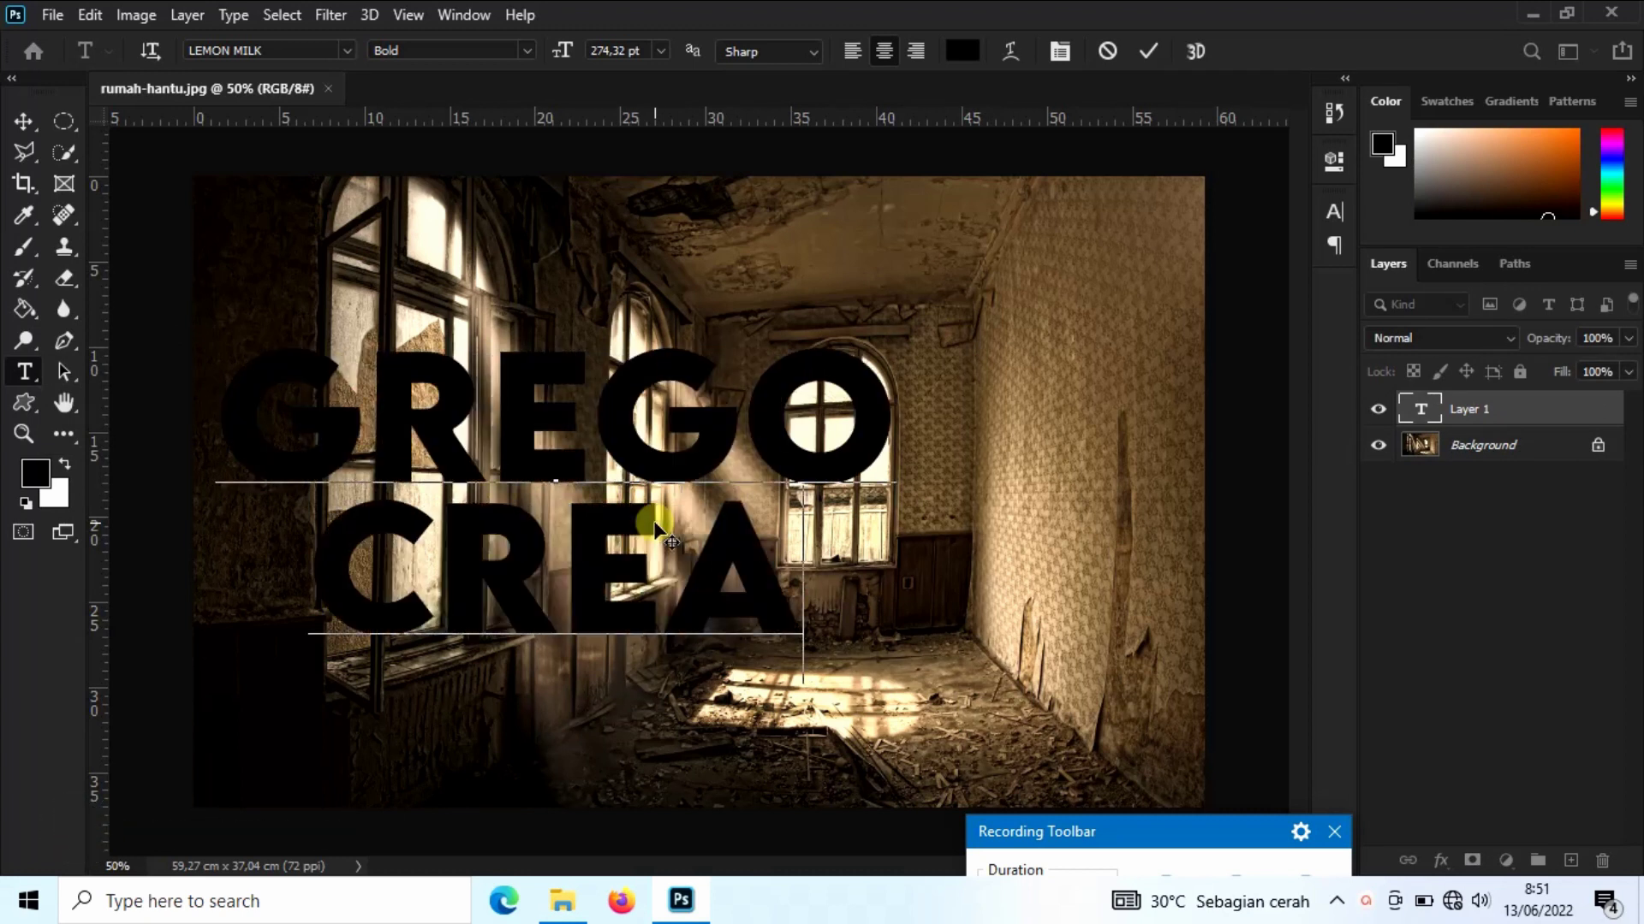
{"action": "type", "text": "TION"}
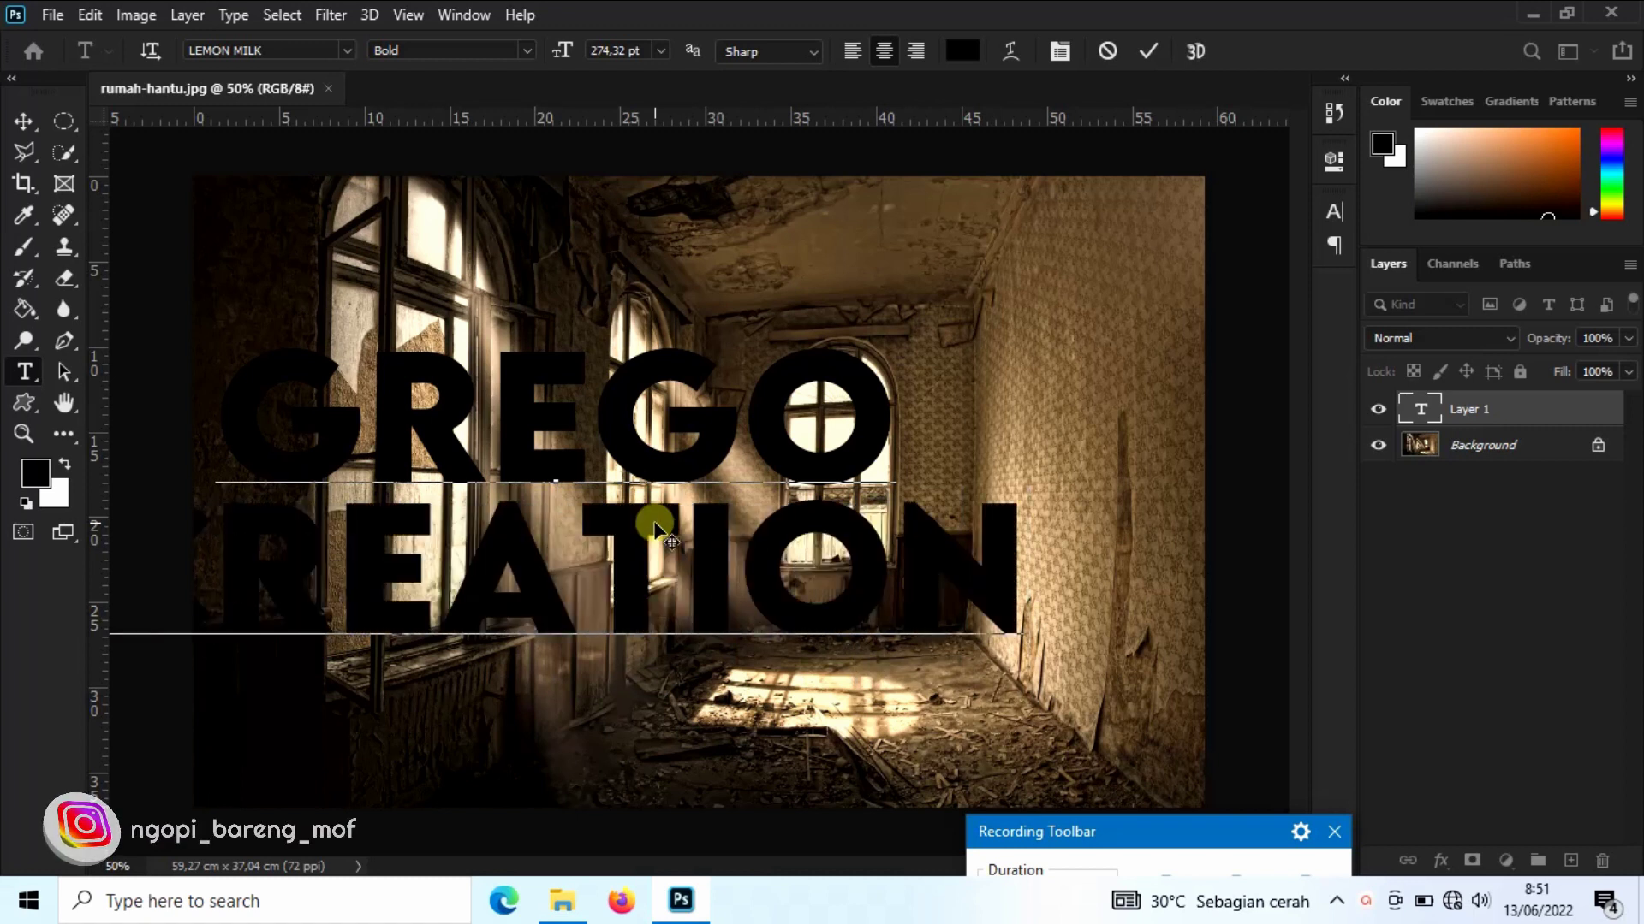
{"action": "left_click", "coordinate": [1150, 51]}
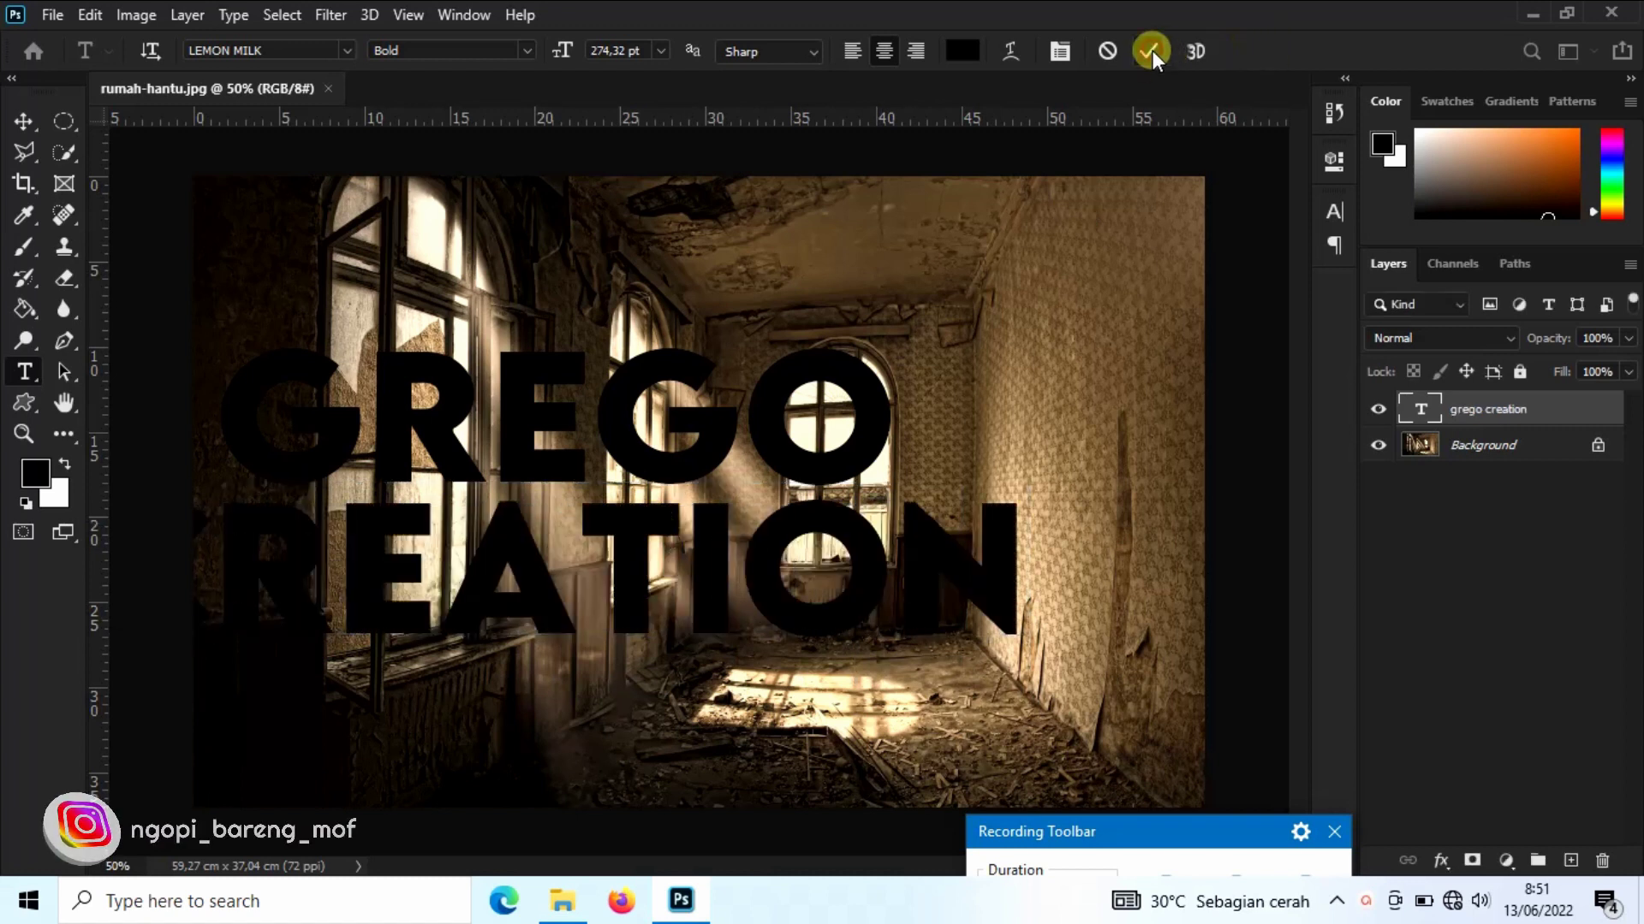
Step: Free Transform the GREGO CREATION text to about 53% size and centre it on the photo
{"action": "left_click", "coordinate": [23, 124]}
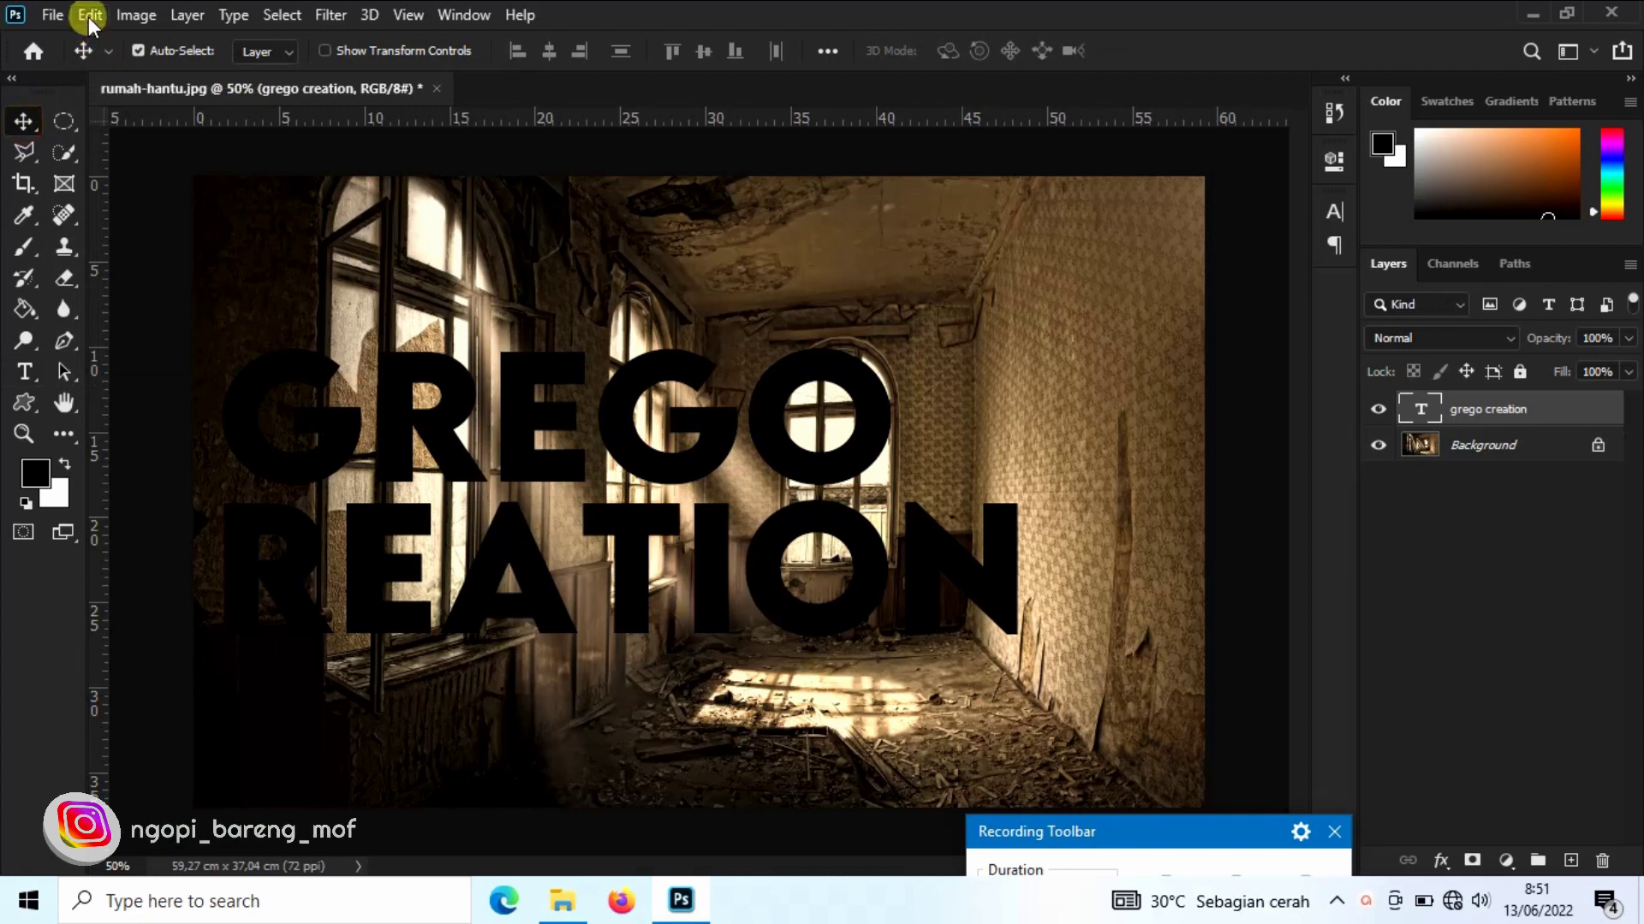
{"action": "left_click", "coordinate": [89, 14]}
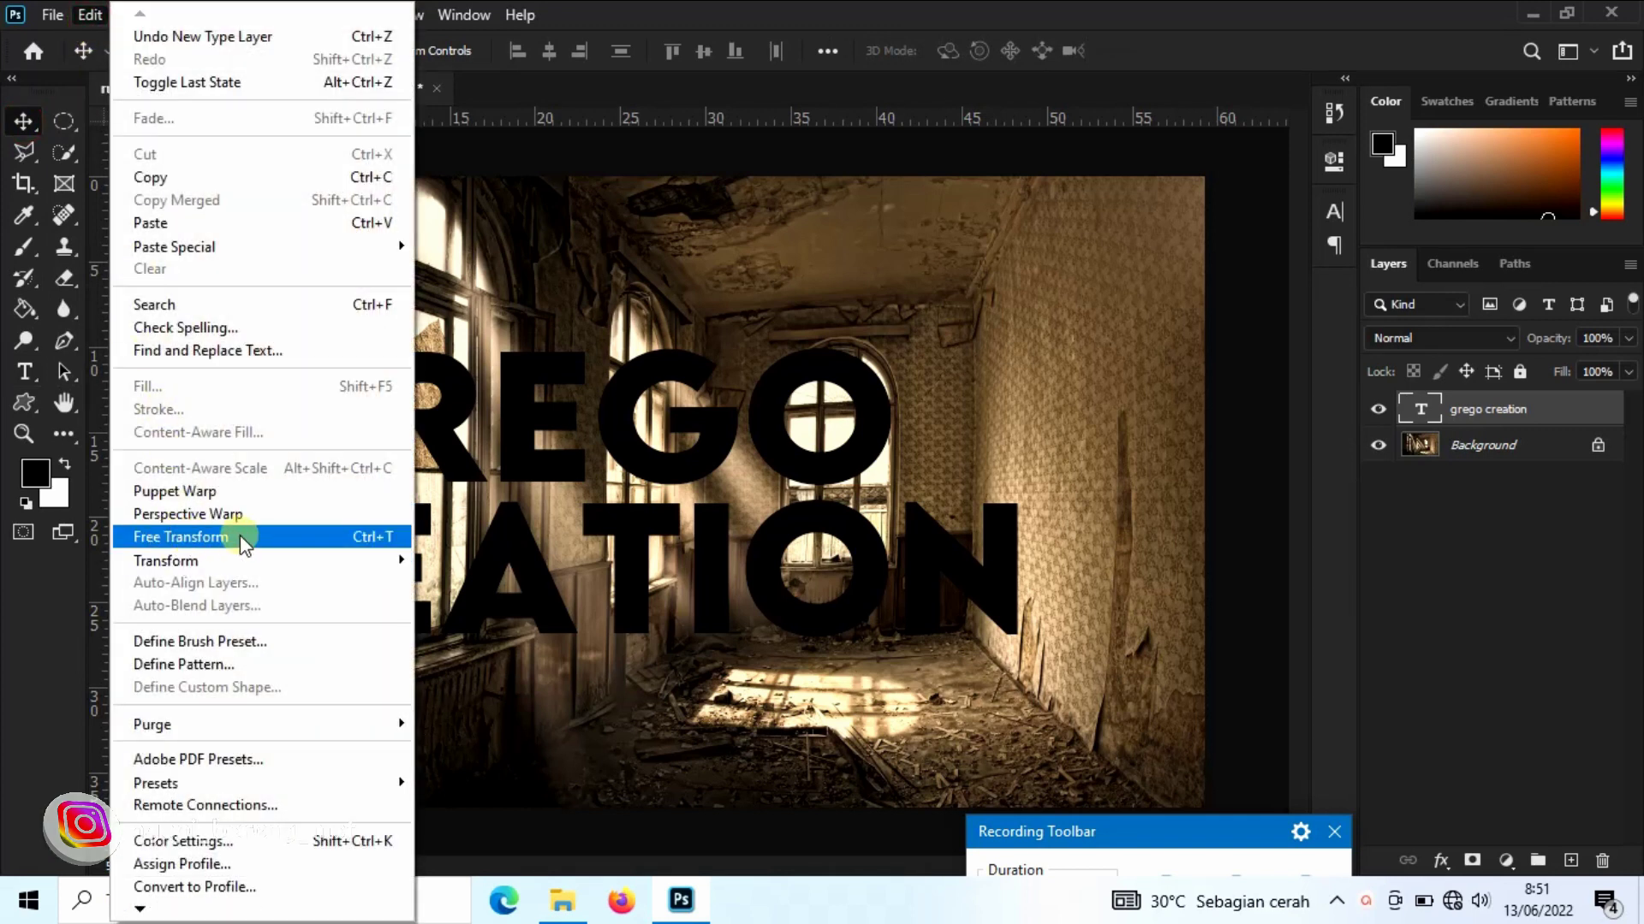
{"action": "left_click", "coordinate": [187, 544]}
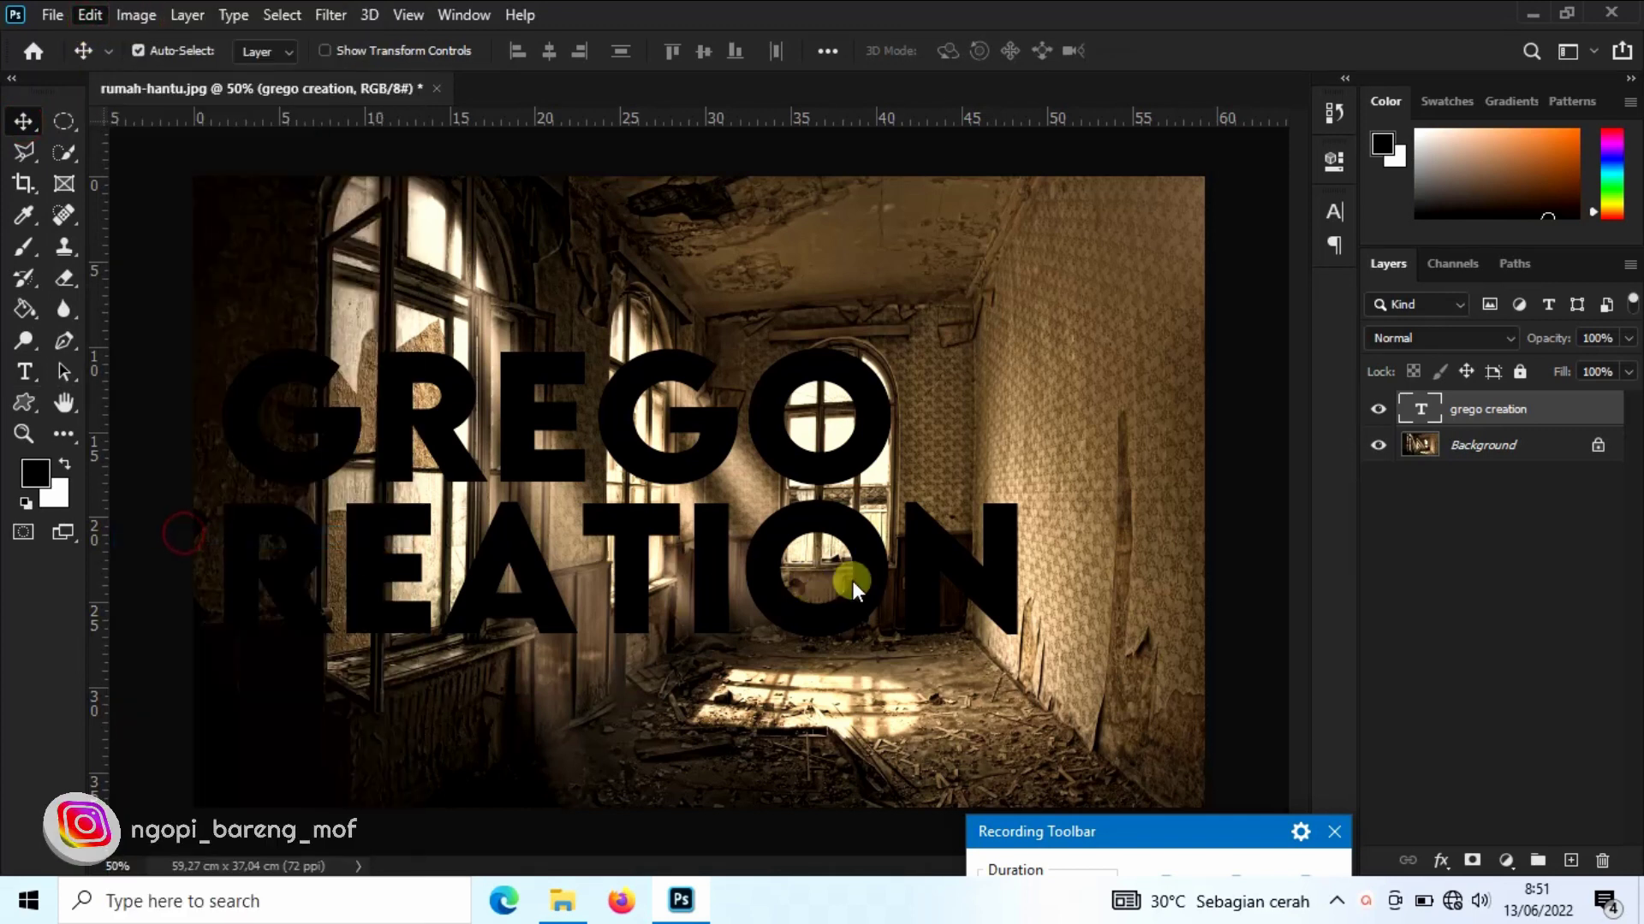
{"action": "left_click_drag", "start_coordinate": [1027, 685], "coordinate": [571, 566]}
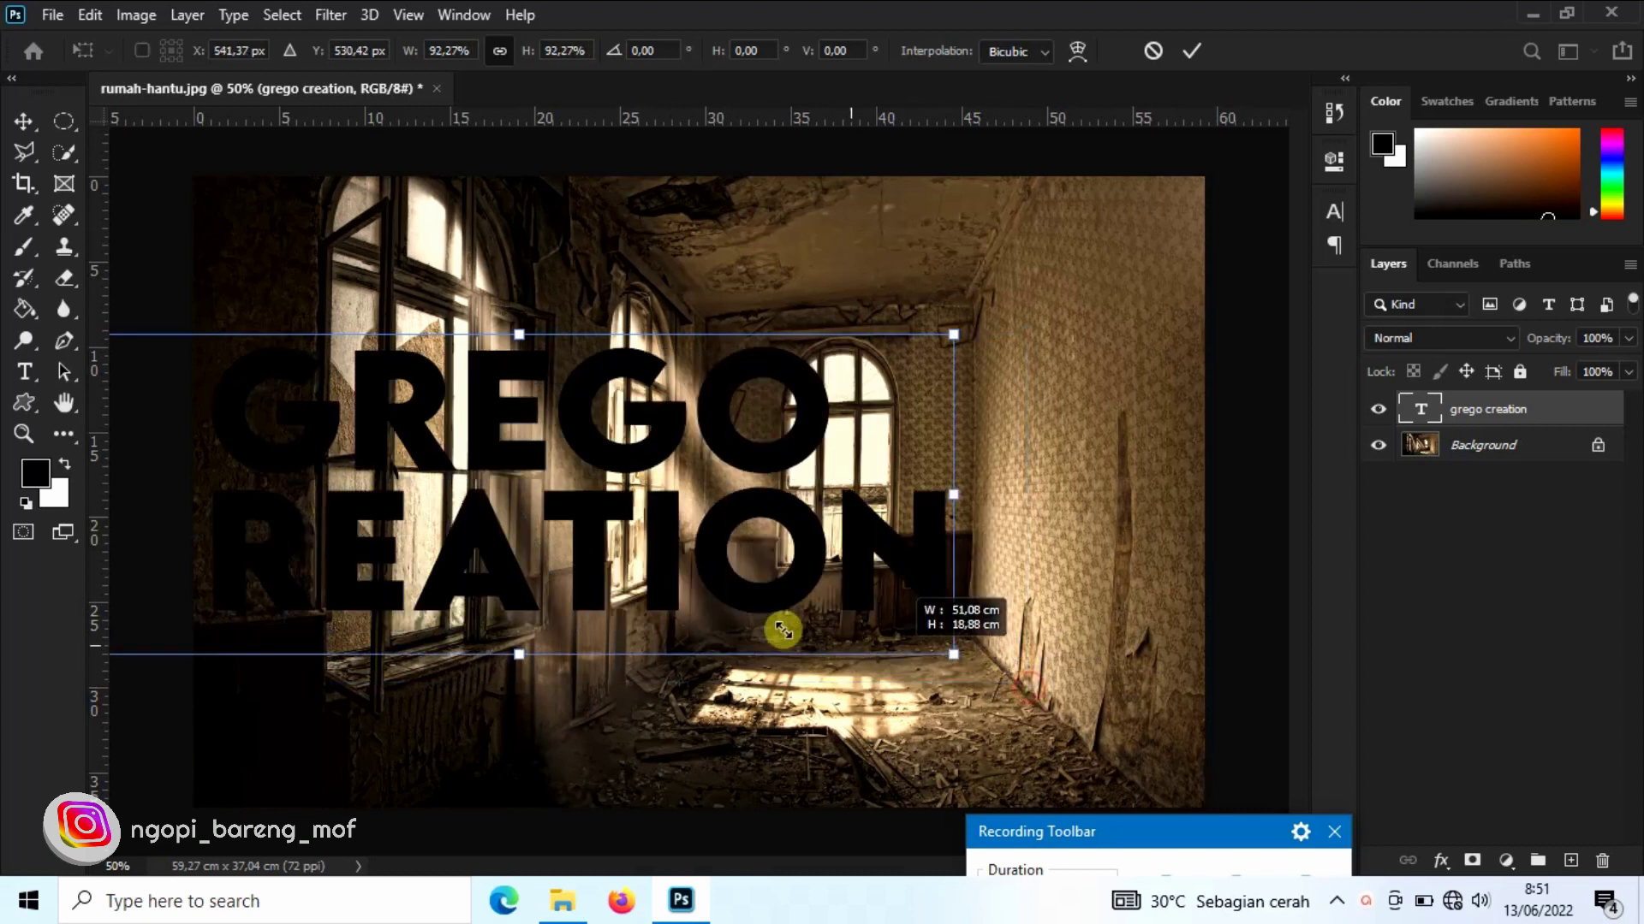
{"action": "left_click_drag", "start_coordinate": [340, 432], "coordinate": [706, 498]}
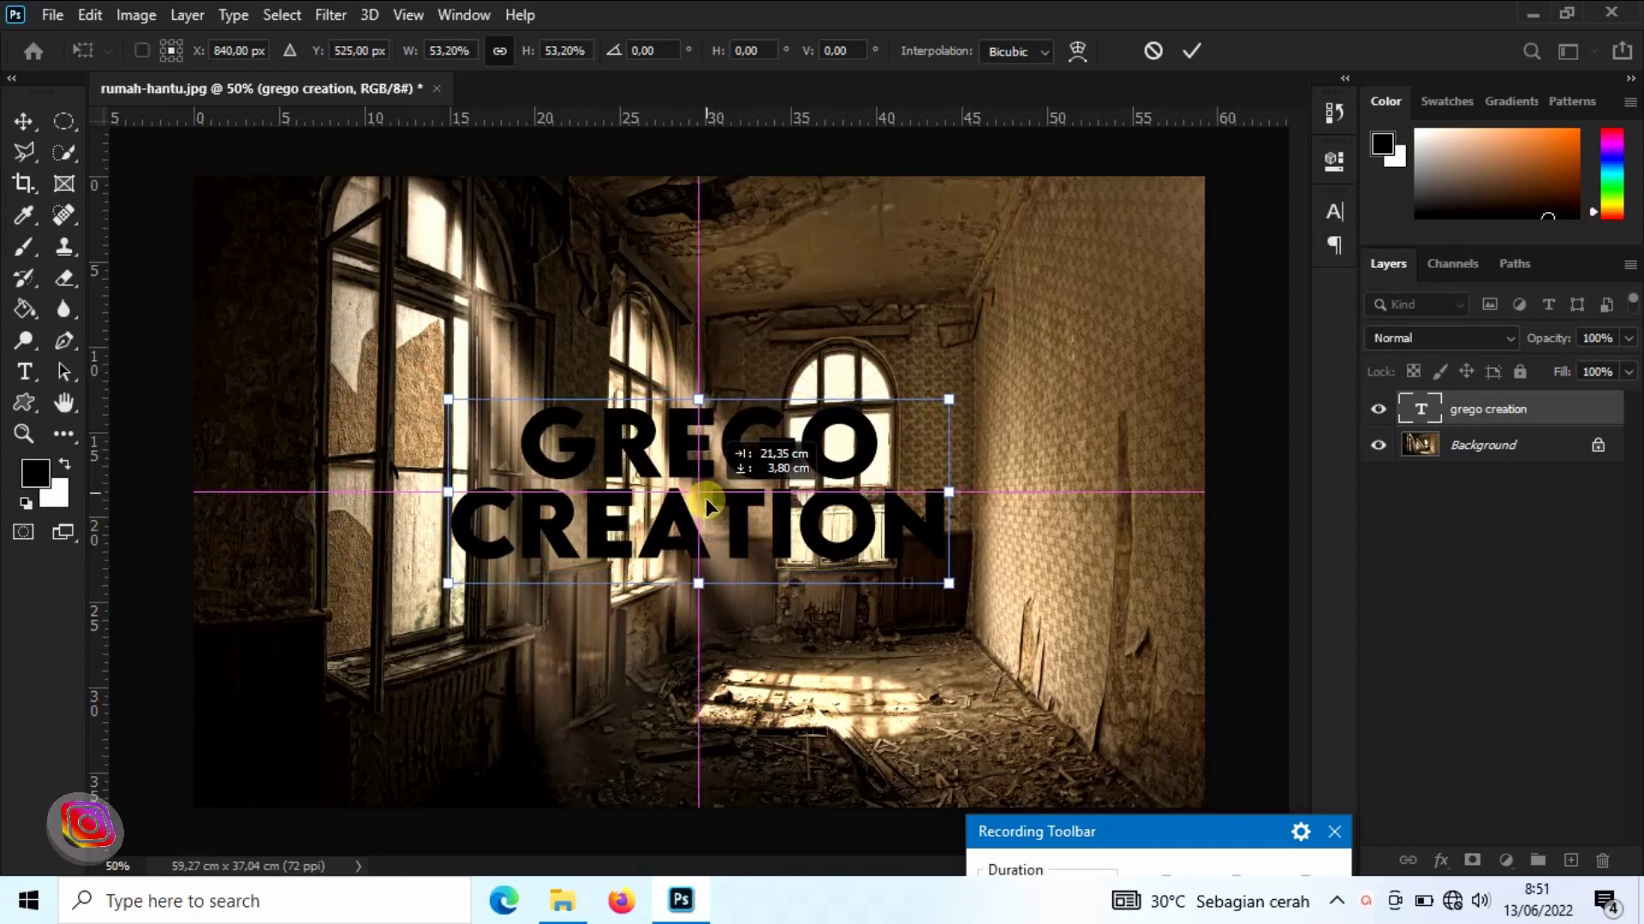
{"action": "left_click", "coordinate": [1194, 48]}
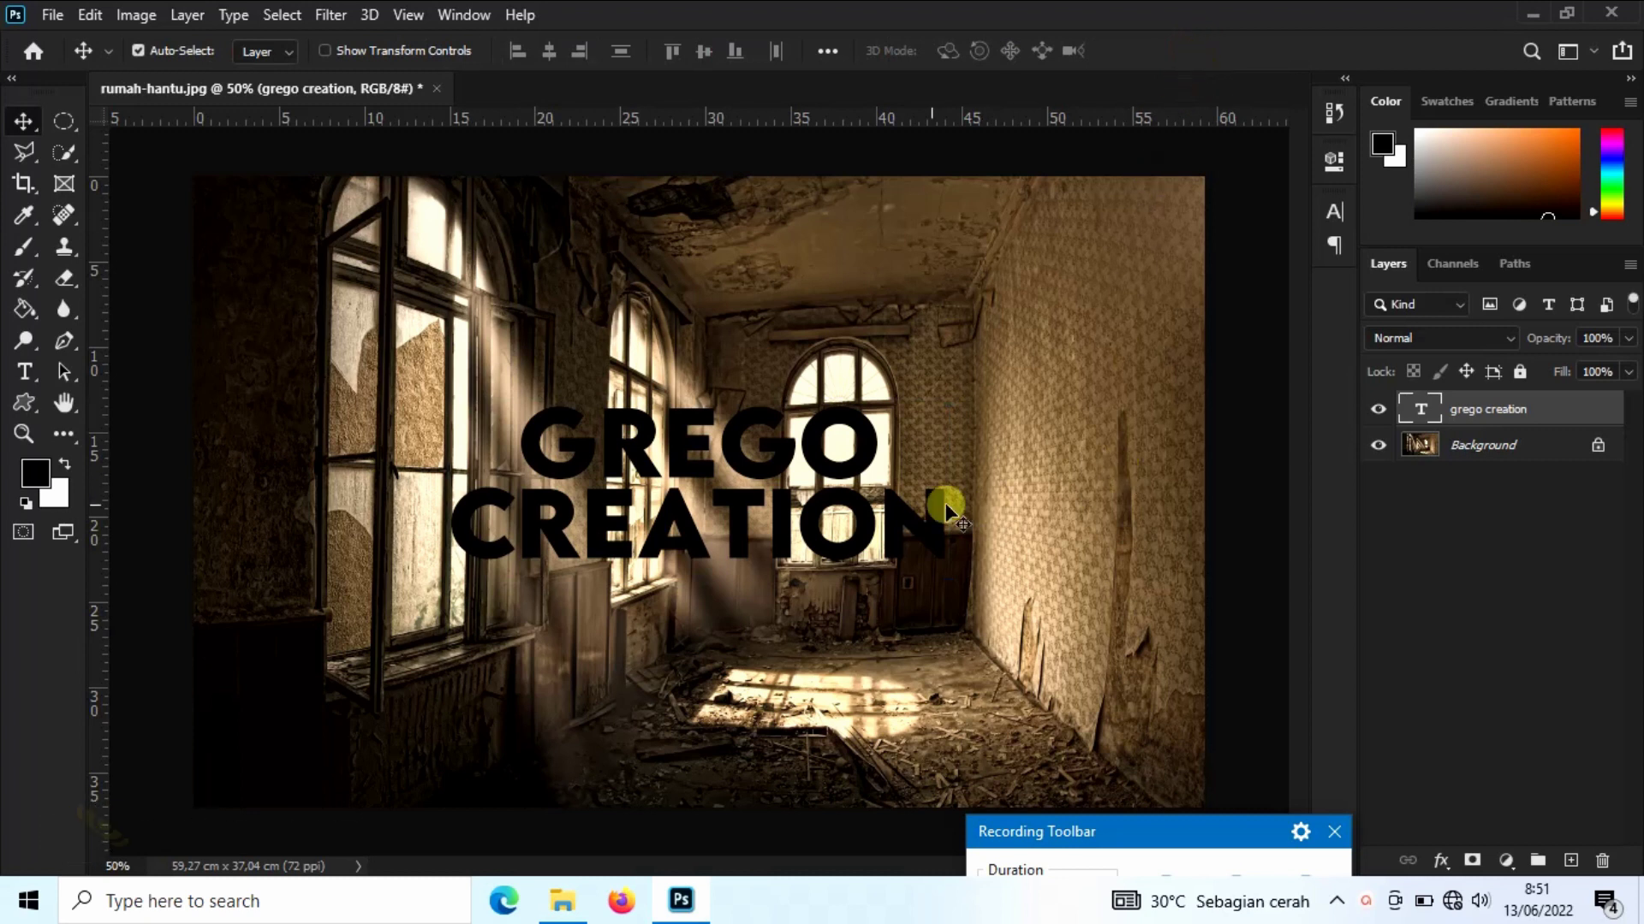
Step: Create empty Layer 1, select the text's lettering outline, and hide the GREGO CREATION text layer
{"action": "left_click", "coordinate": [890, 522]}
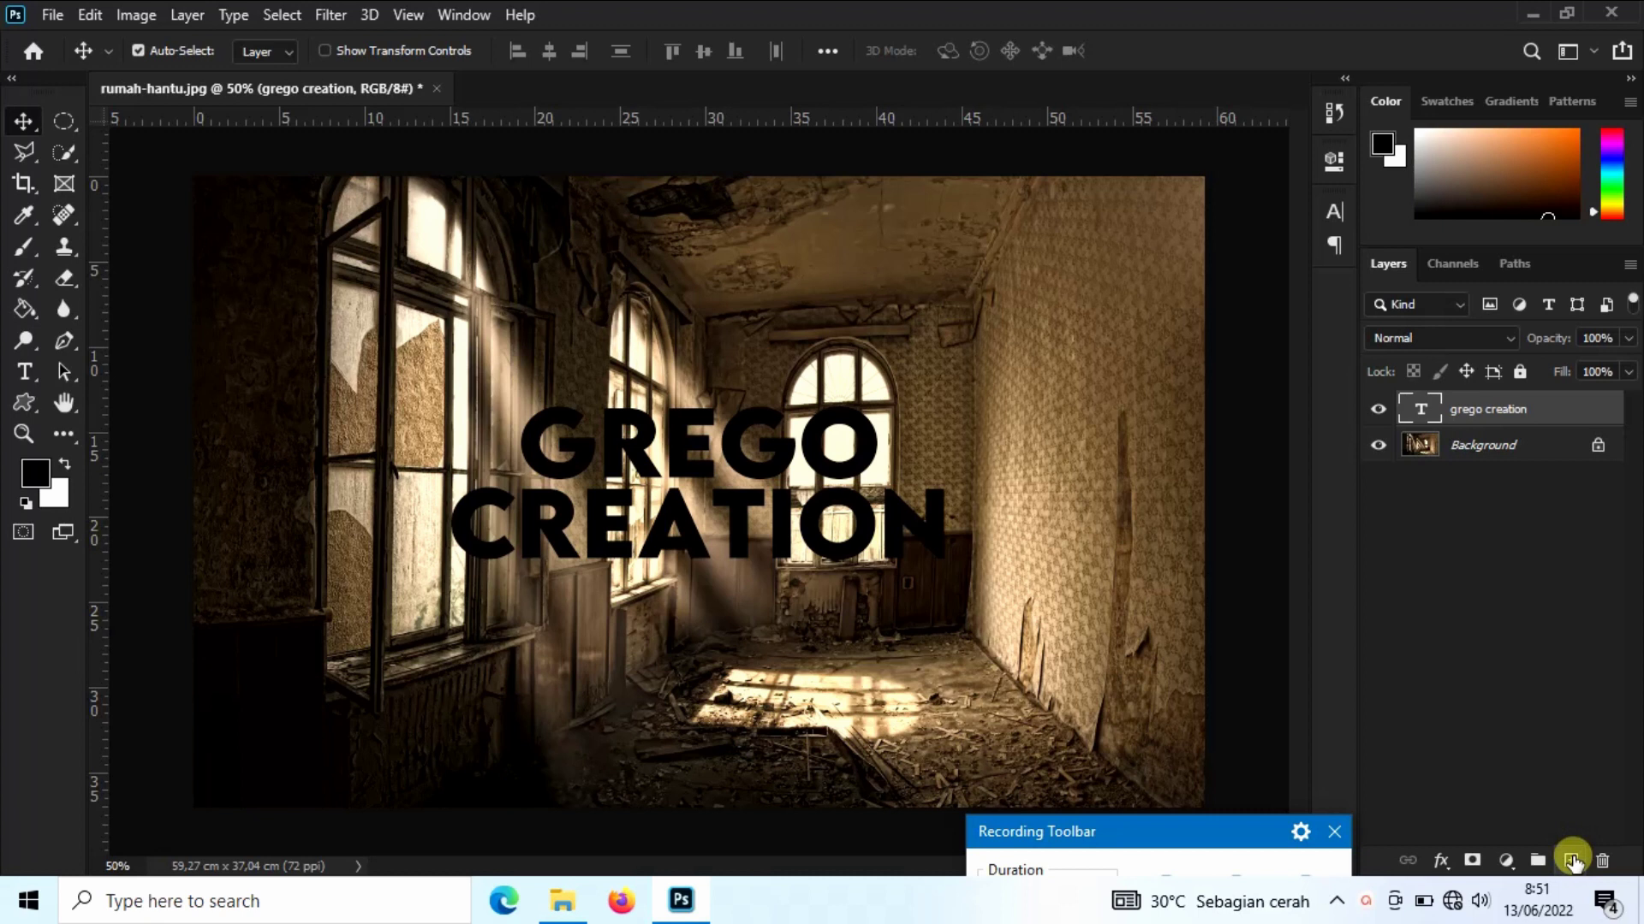
{"action": "left_click", "coordinate": [1572, 860]}
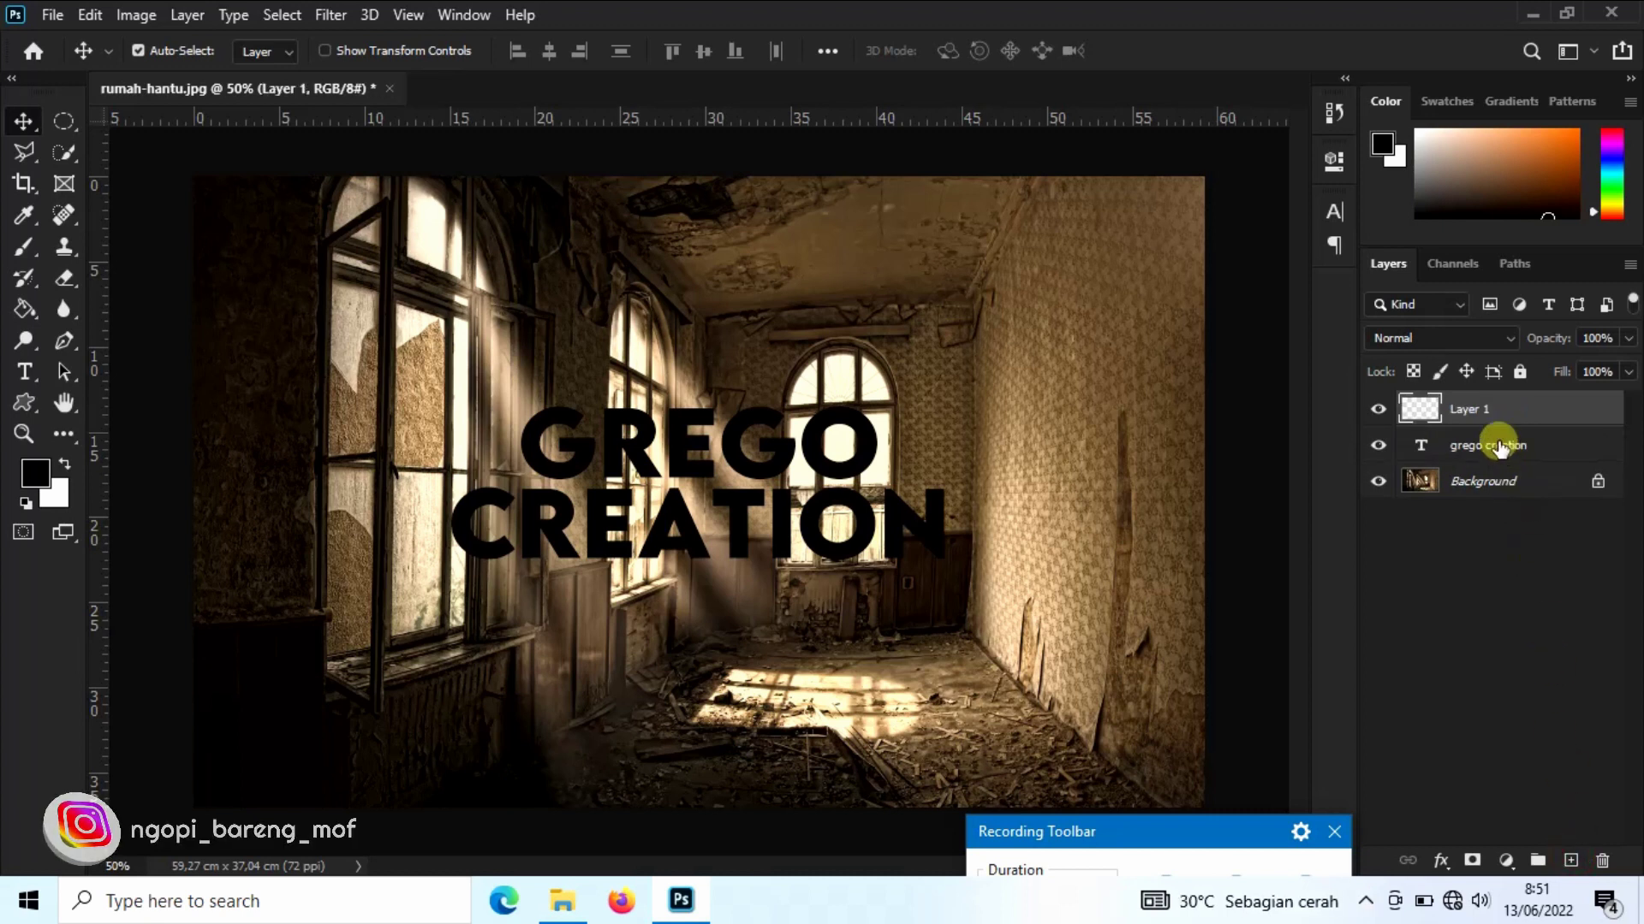
{"action": "left_click", "coordinate": [1501, 446]}
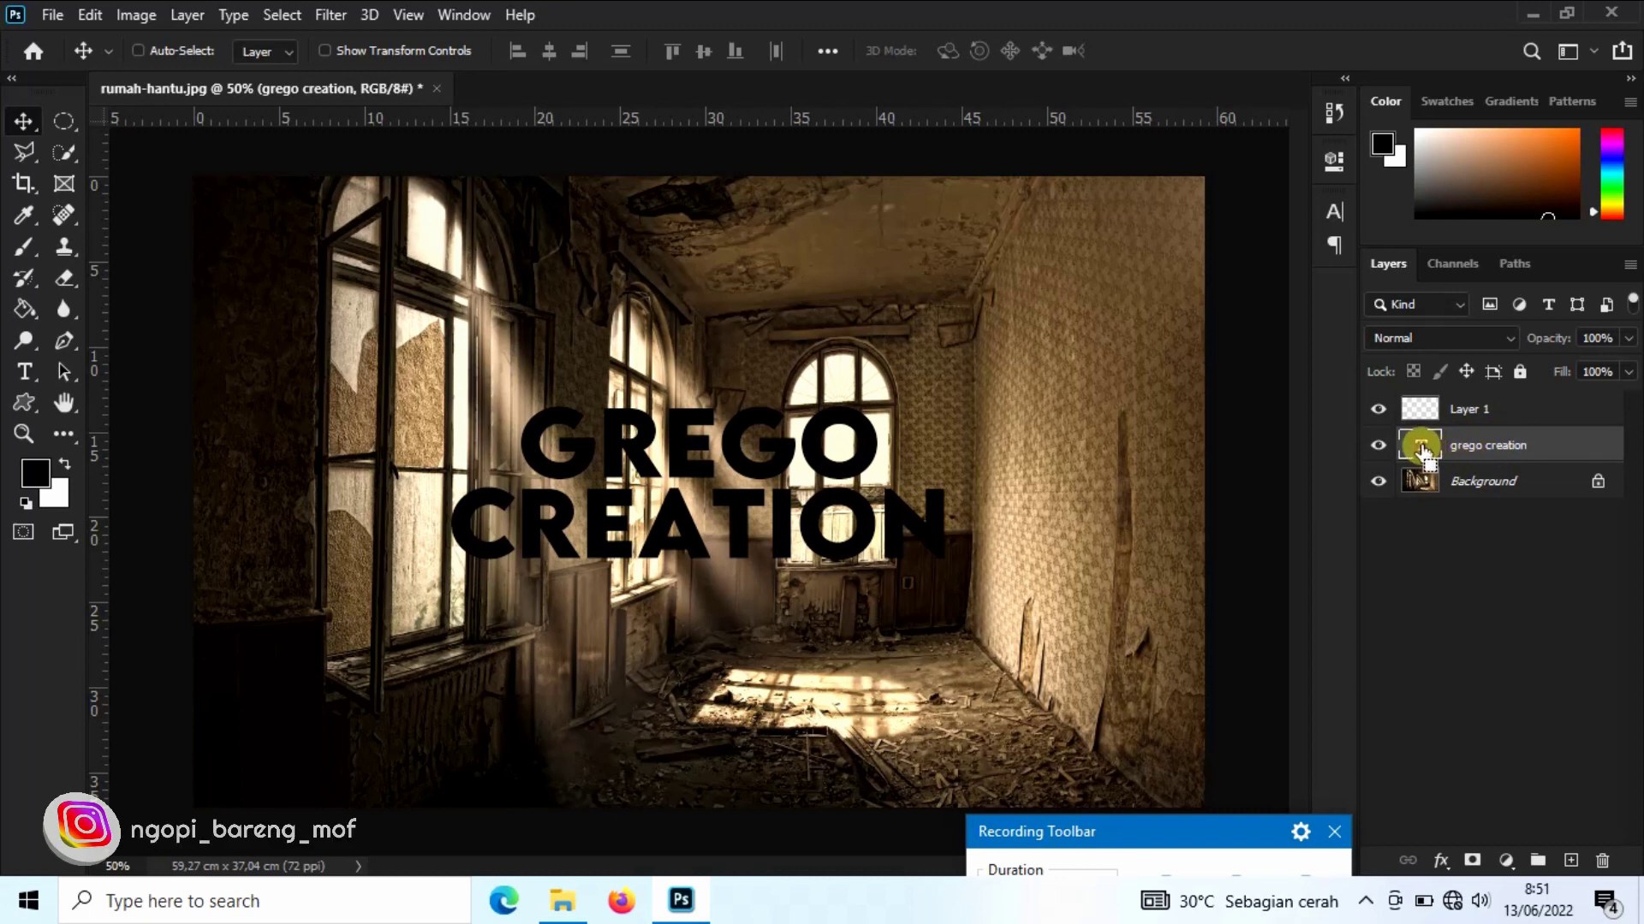
{"action": "left_click", "coordinate": [1421, 447], "text": "ctrl"}
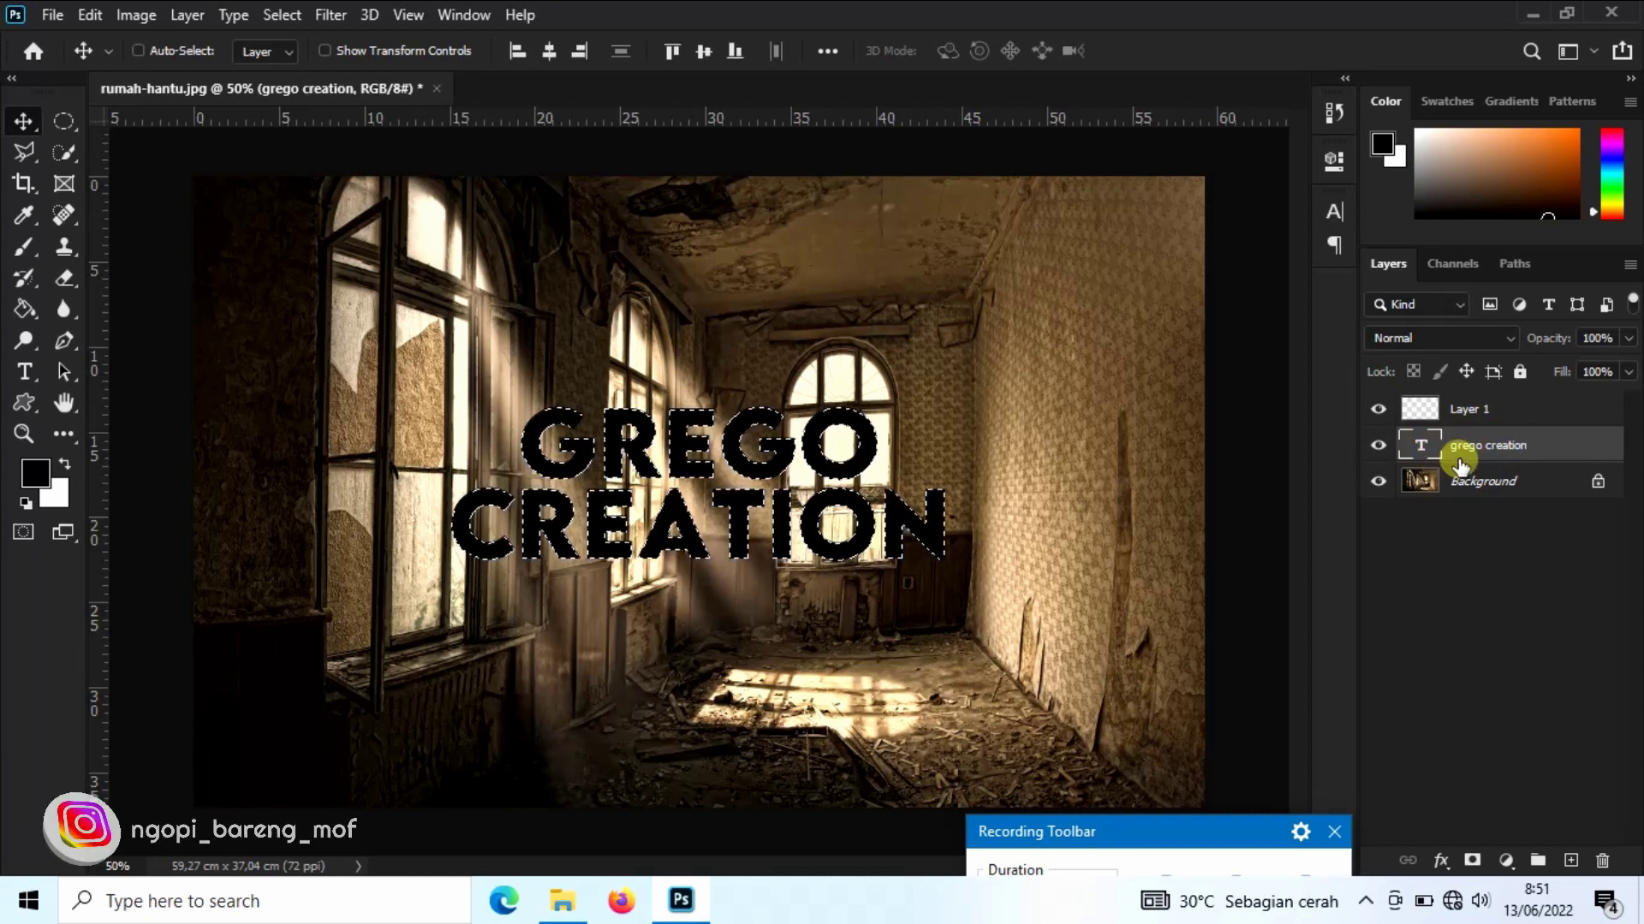
{"action": "left_click", "coordinate": [1380, 445]}
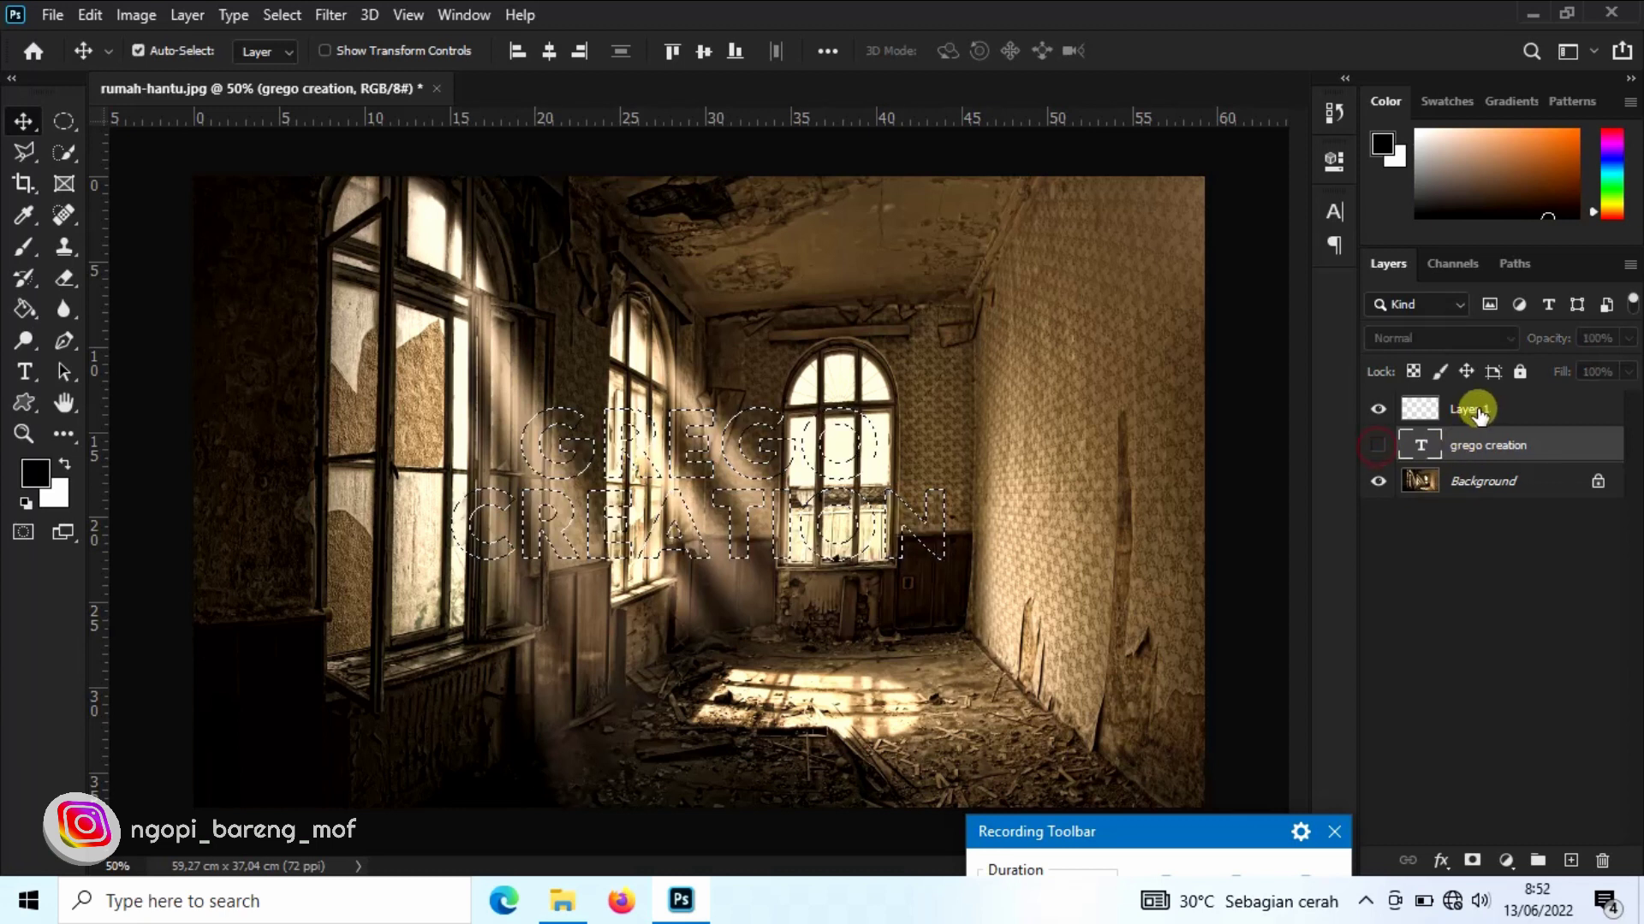
{"action": "left_click", "coordinate": [1483, 410]}
{"action": "key", "text": "ctrl+d"}
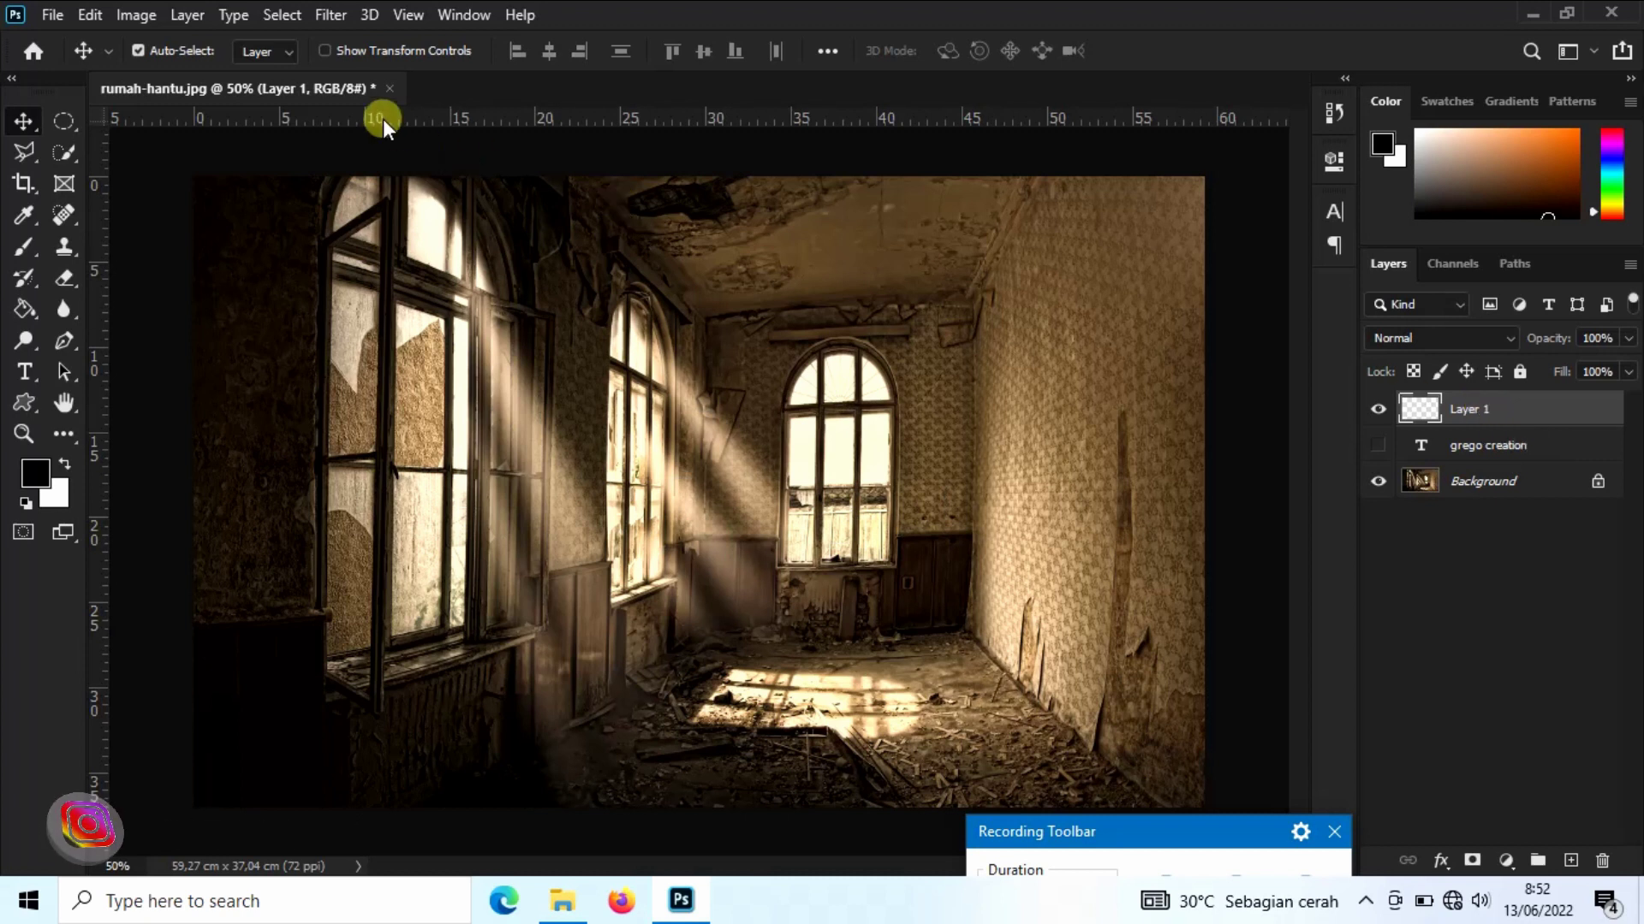
Step: In Filter > Vanishing Point, mark the right wallpaper wall's four corners as a plane
{"action": "left_click", "coordinate": [330, 15]}
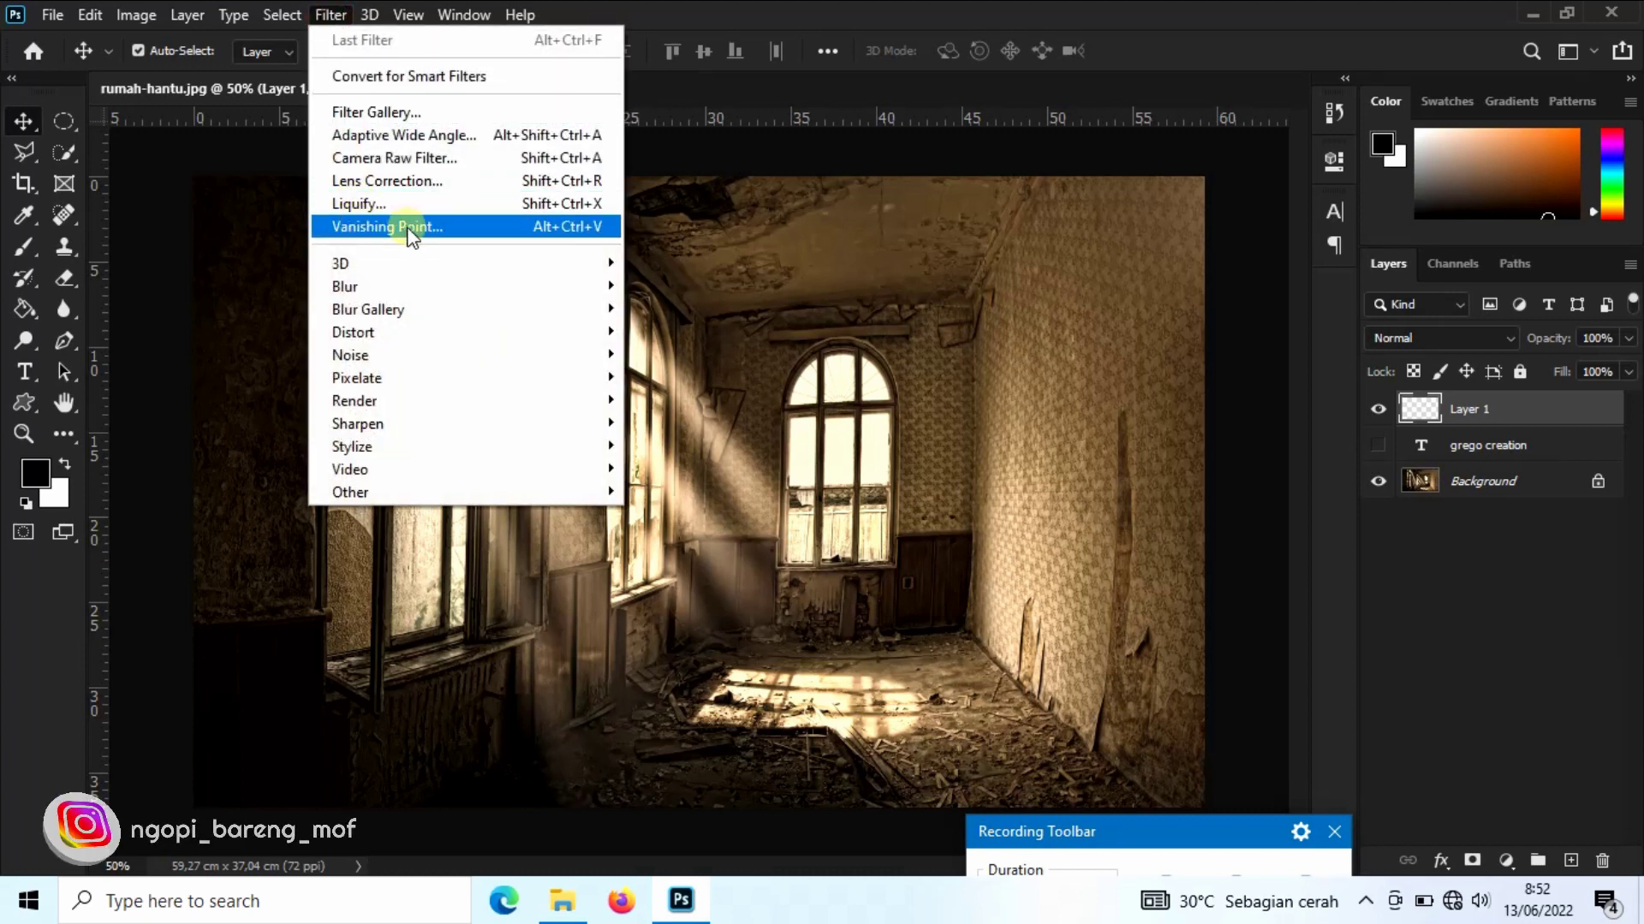
{"action": "left_click", "coordinate": [431, 232]}
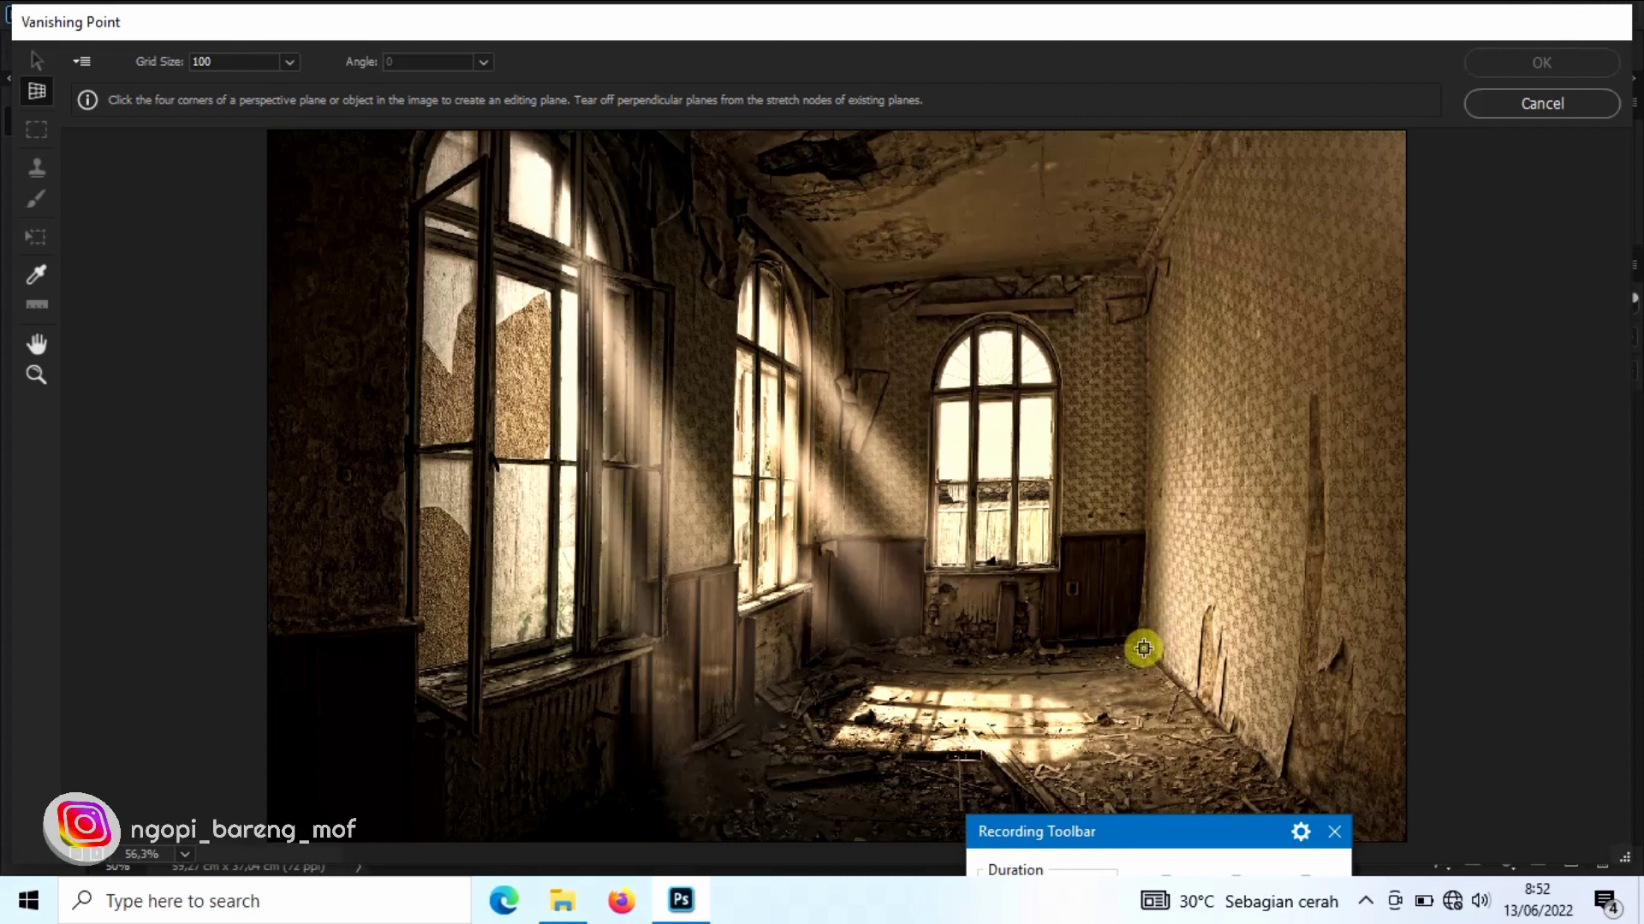
{"action": "left_click", "coordinate": [1132, 643]}
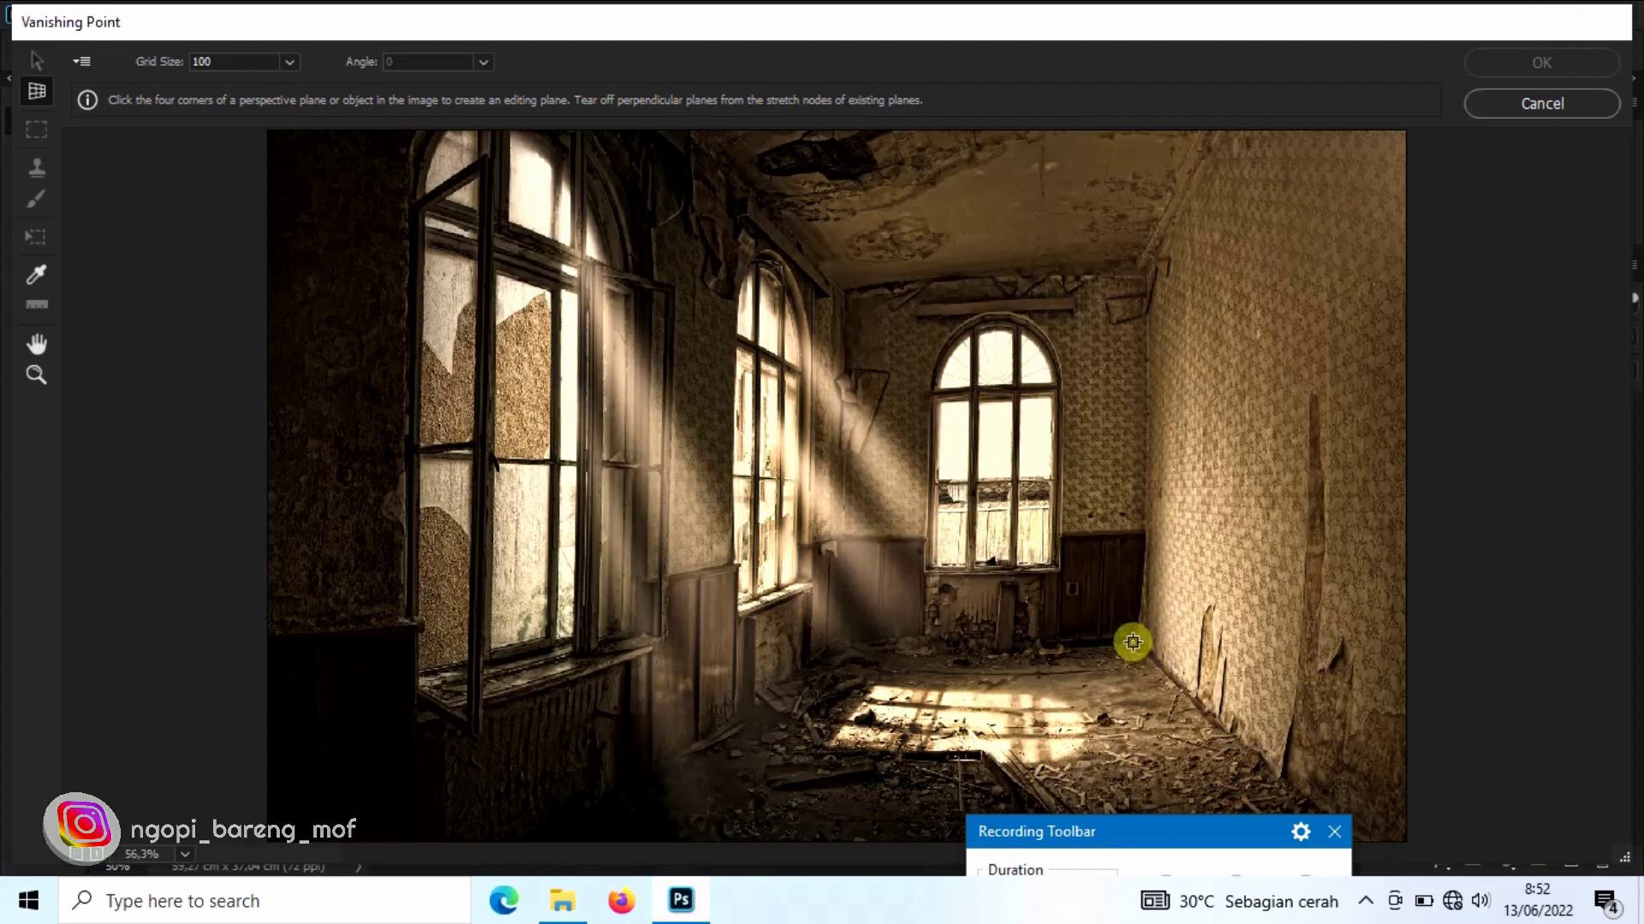
{"action": "left_click", "coordinate": [1406, 843]}
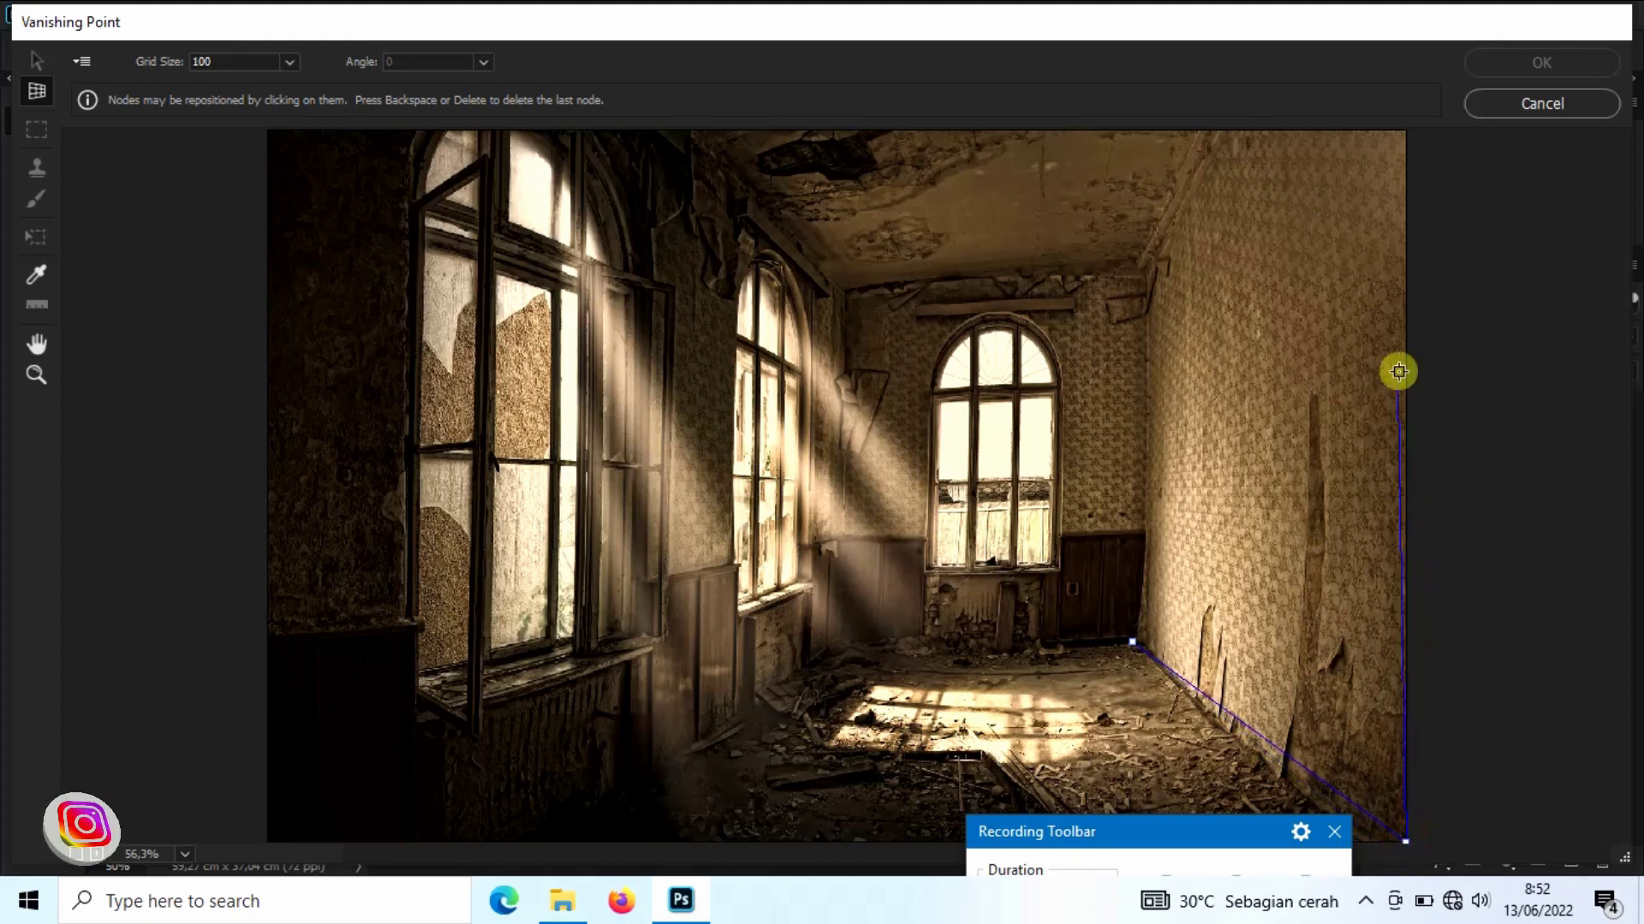
{"action": "left_click", "coordinate": [1405, 131]}
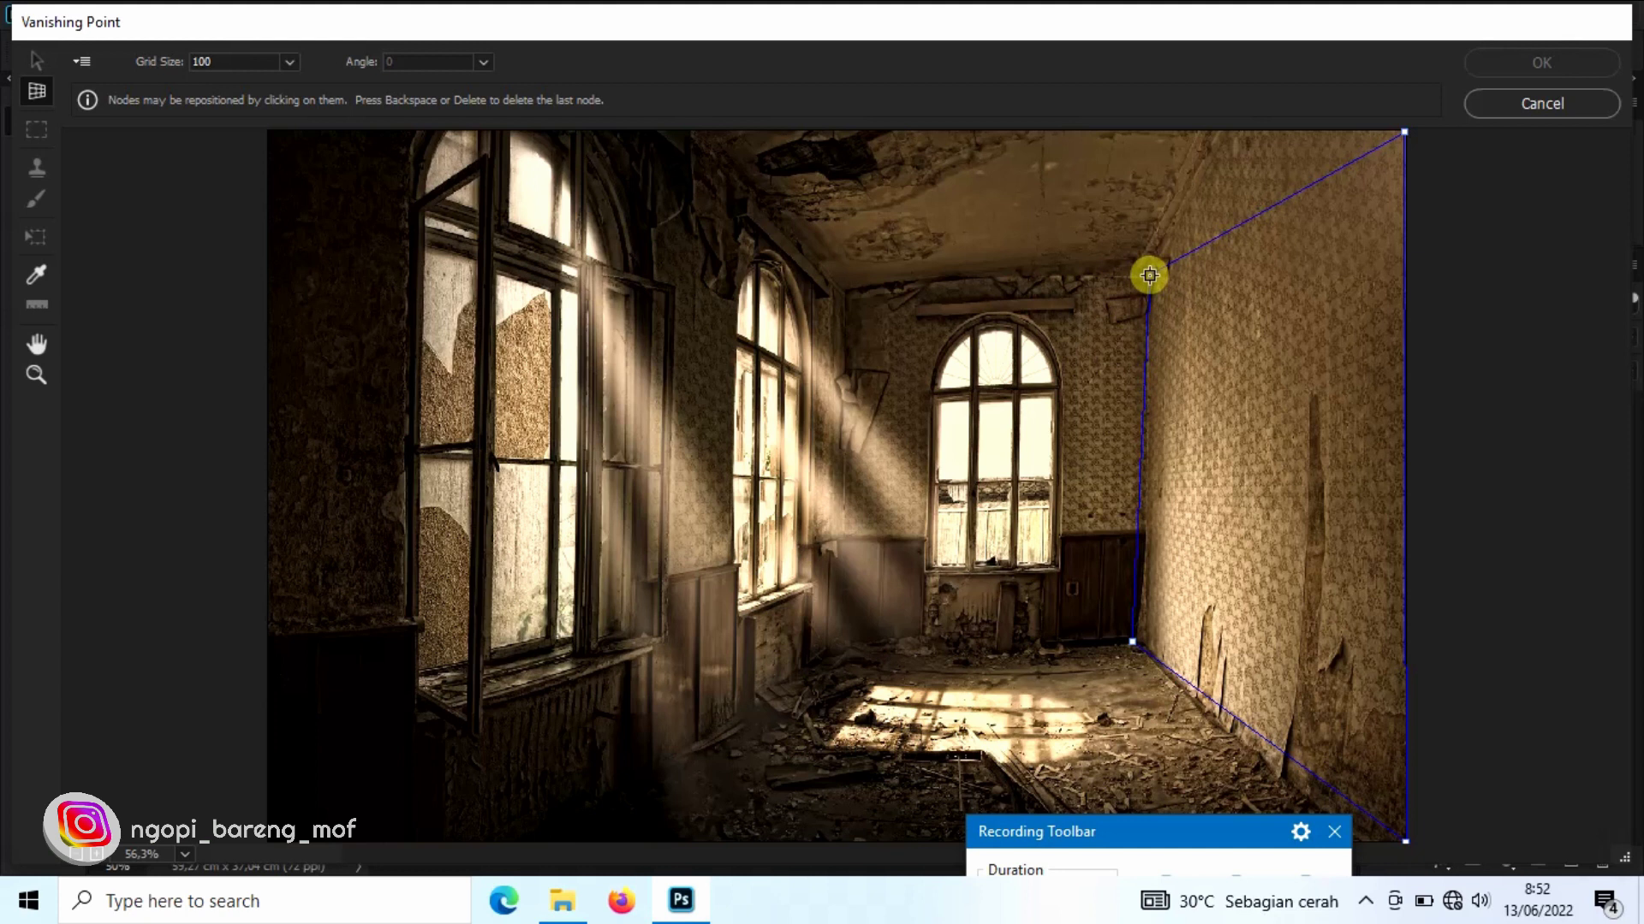
{"action": "left_click", "coordinate": [1149, 275]}
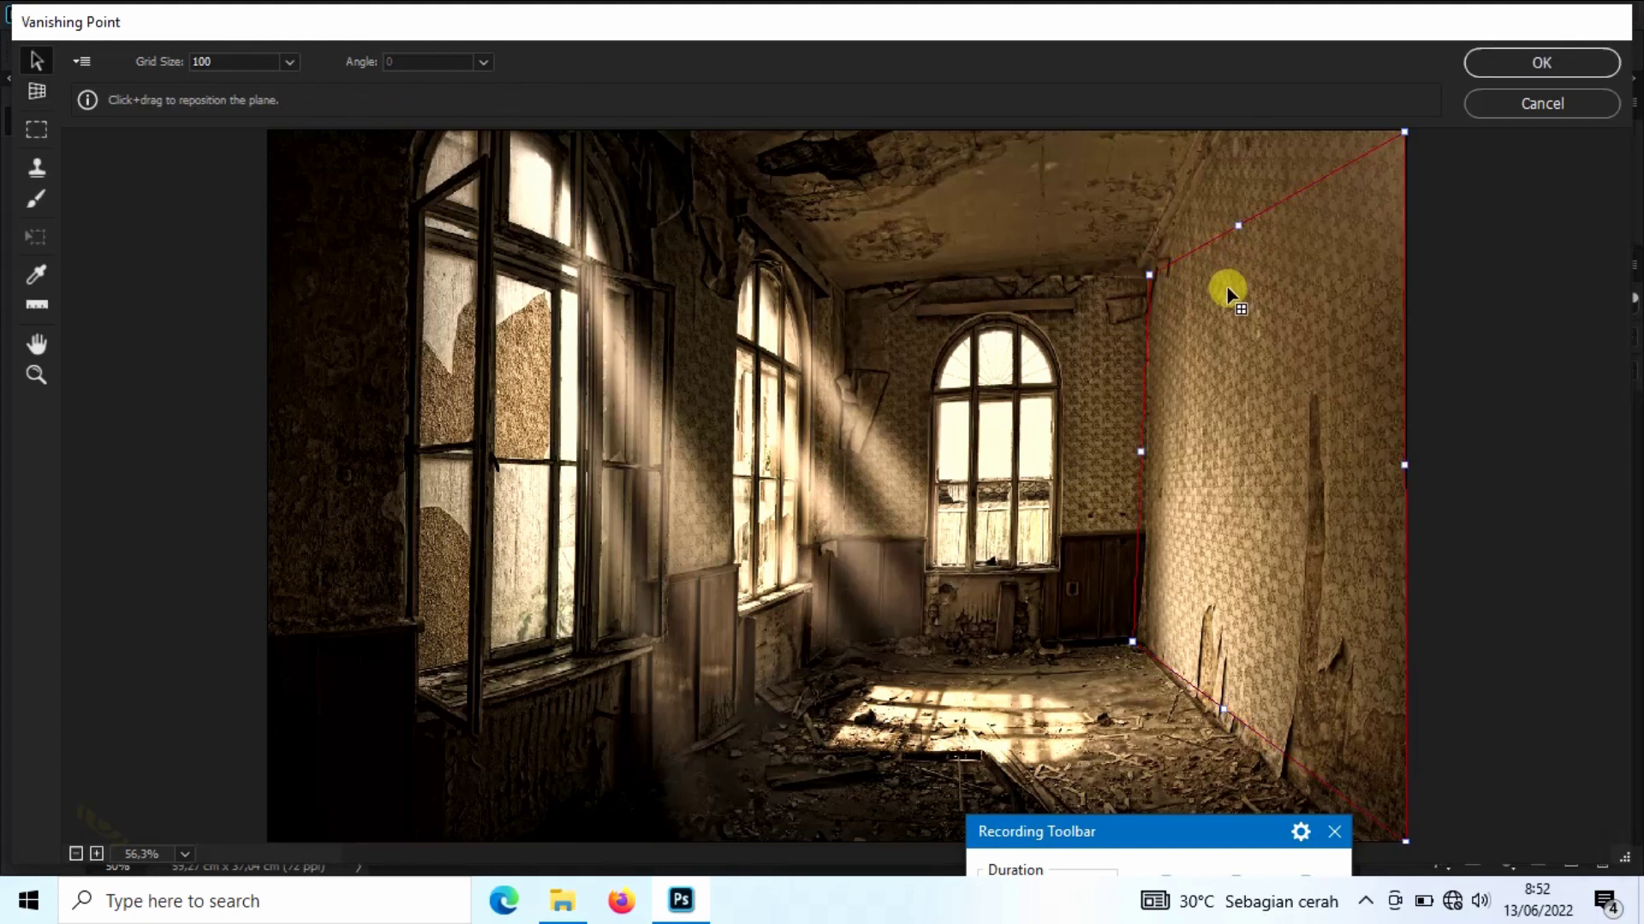
Step: Paste the lettering onto the right-wall plane and scale it down slightly
{"action": "key", "text": "ctrl+v"}
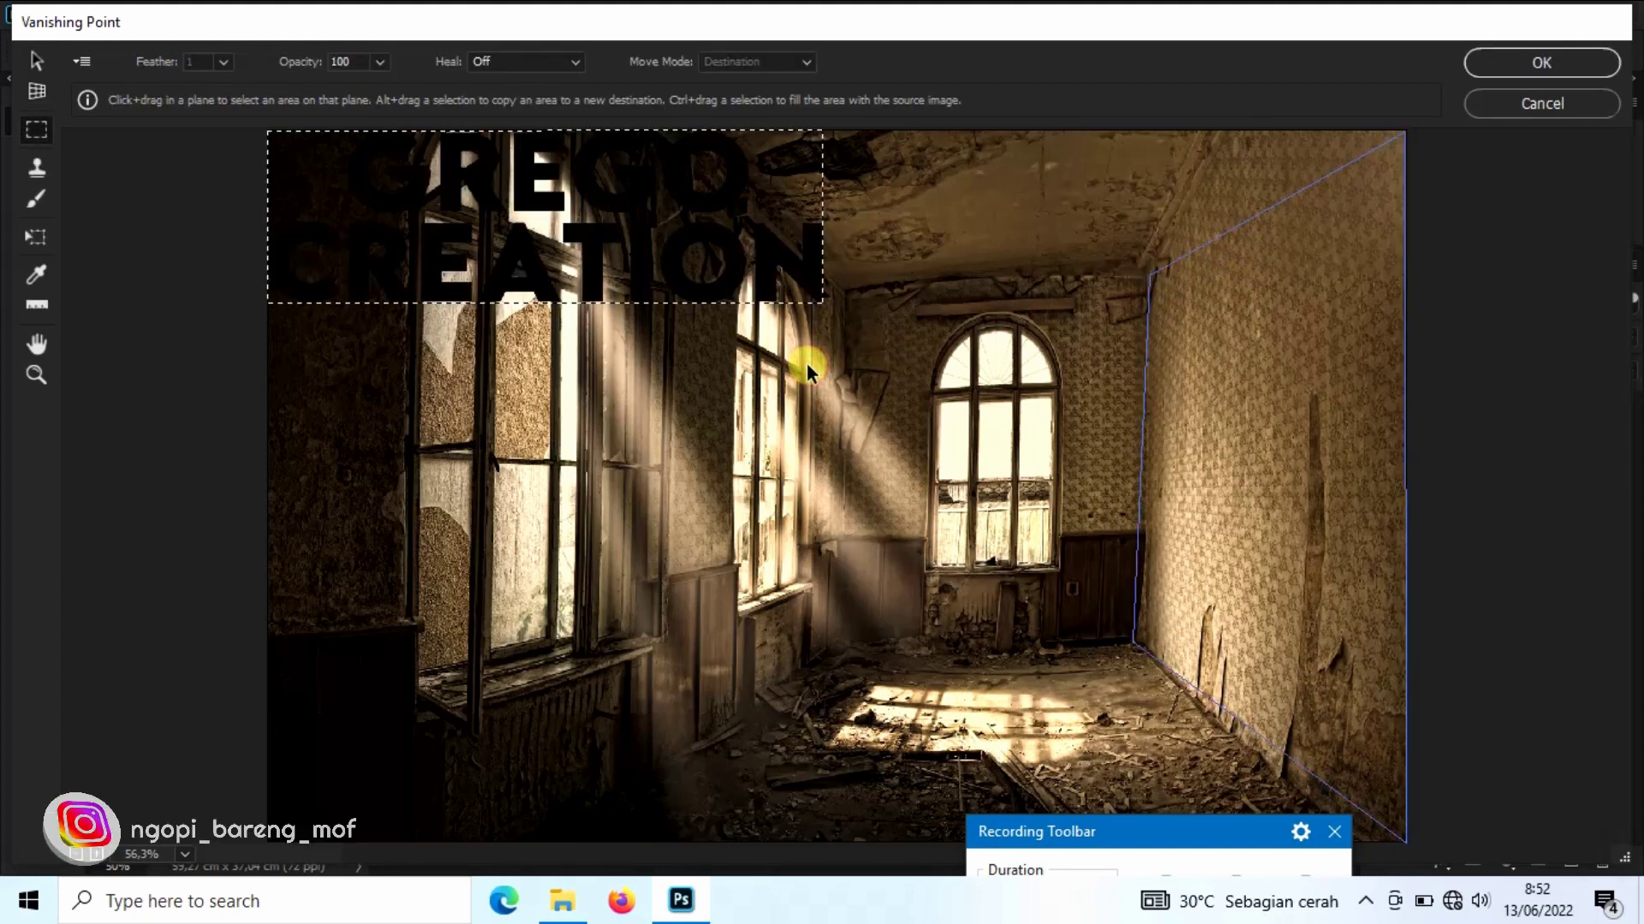
{"action": "left_click_drag", "start_coordinate": [704, 246], "coordinate": [1298, 485]}
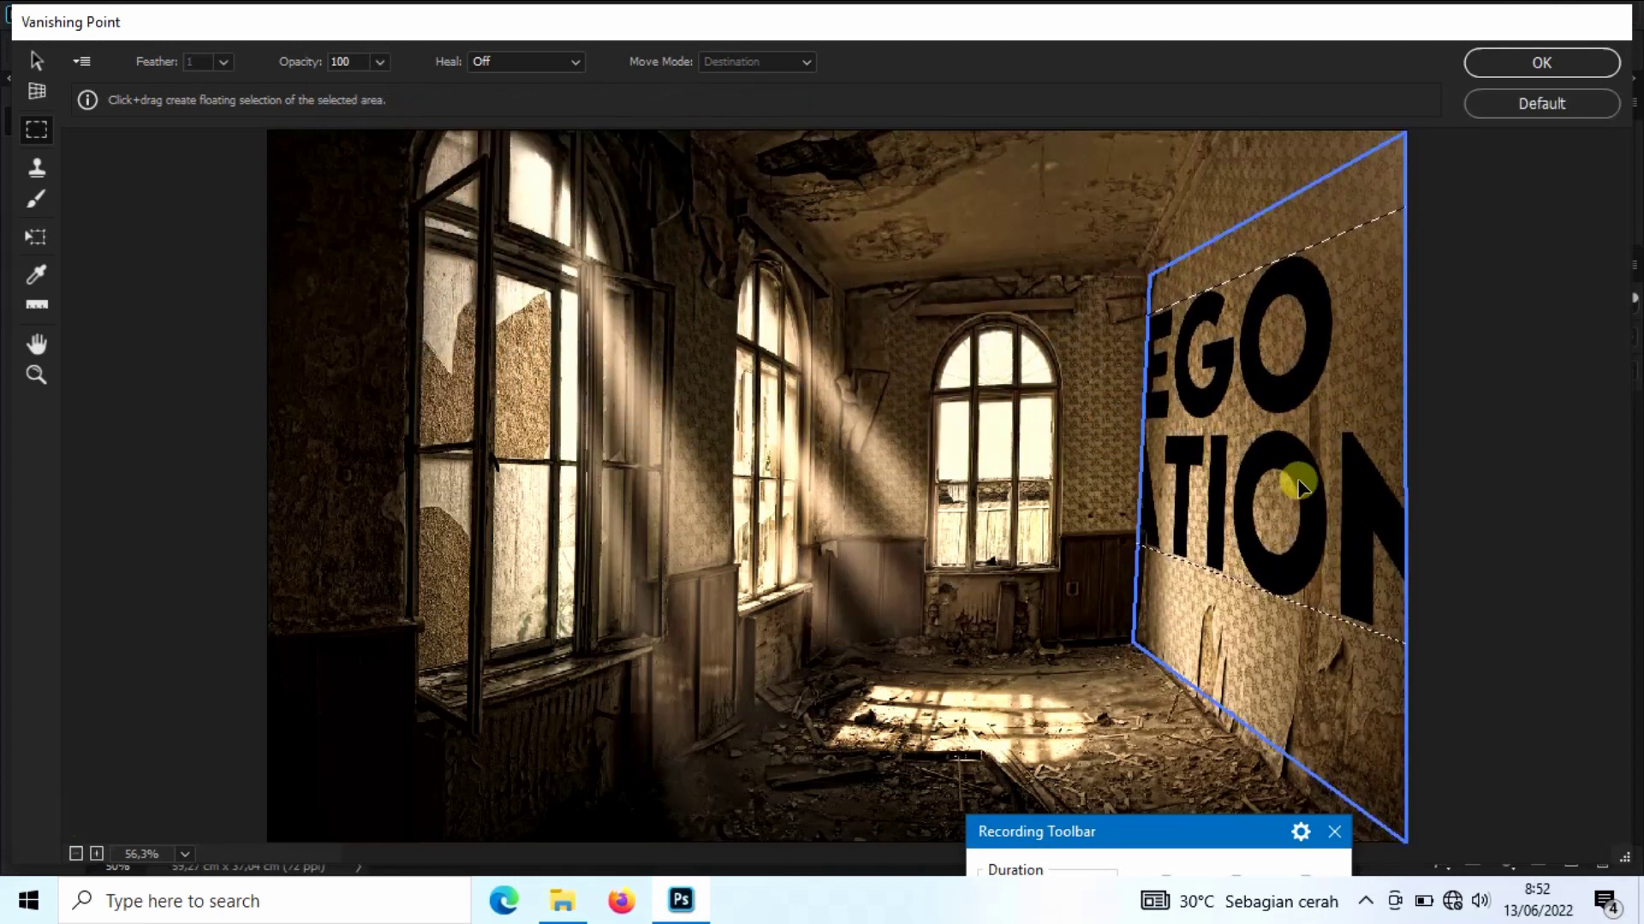
{"action": "key", "text": "t"}
{"action": "mouse_move", "coordinate": [1351, 554]}
{"action": "left_mouse_down"}
{"action": "mouse_move", "coordinate": [1243, 612]}
{"action": "mouse_move", "coordinate": [1154, 476]}
{"action": "mouse_move", "coordinate": [1386, 738]}
{"action": "left_mouse_up"}
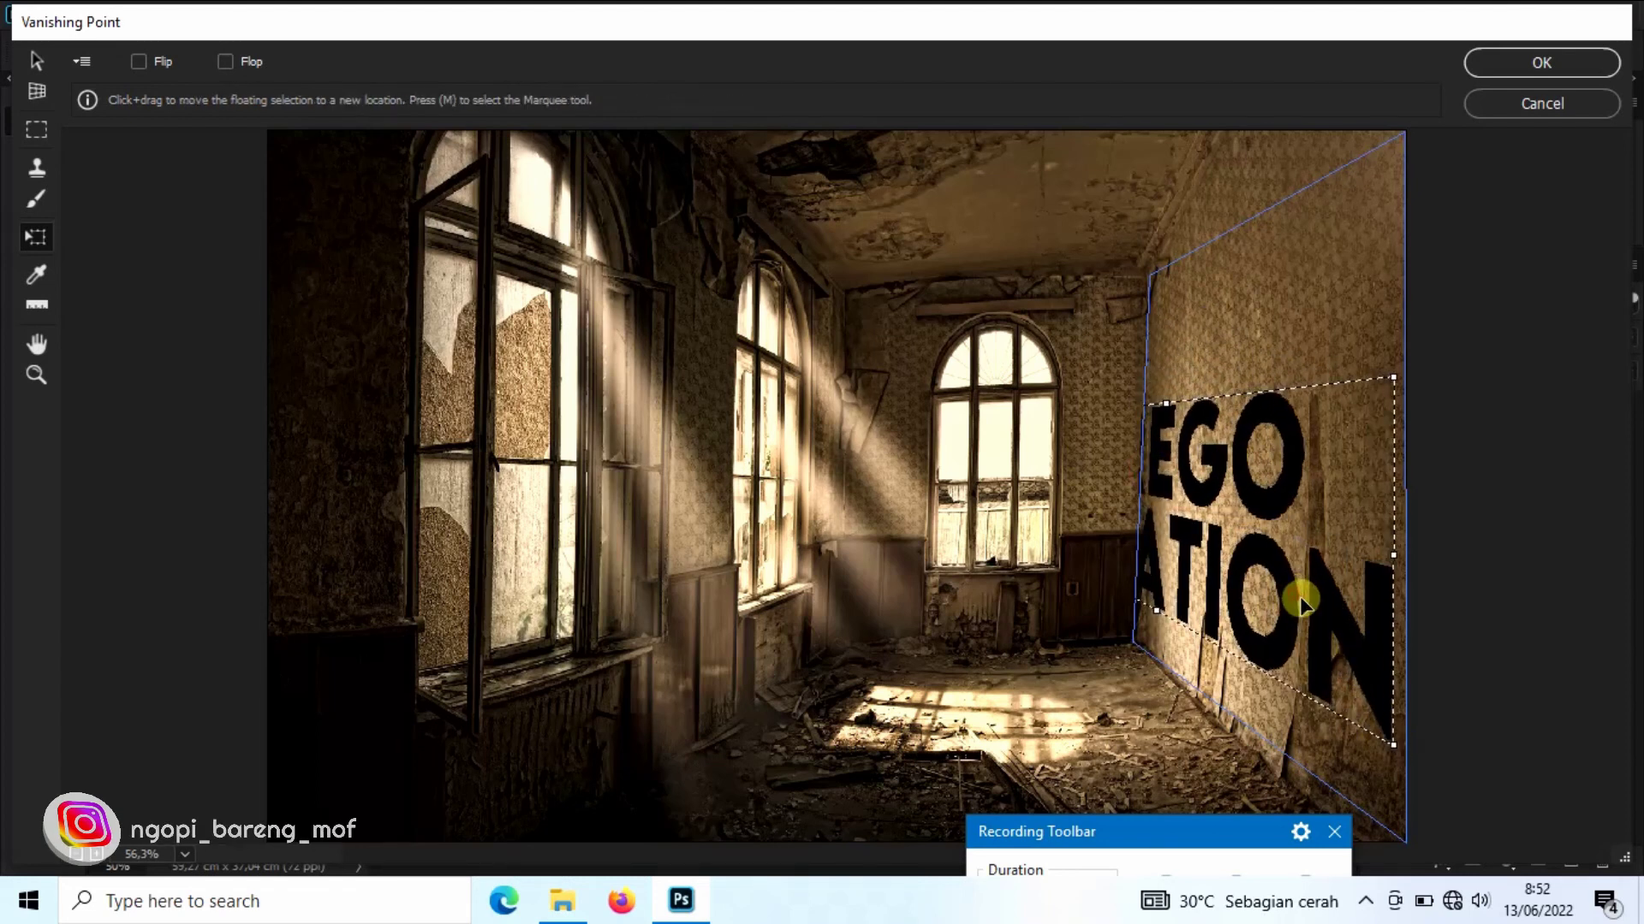
Step: Resize, stretch and slide the lettering along the plane to reach the right wall's edge
{"action": "left_click_drag", "start_coordinate": [1389, 742], "coordinate": [1375, 689]}
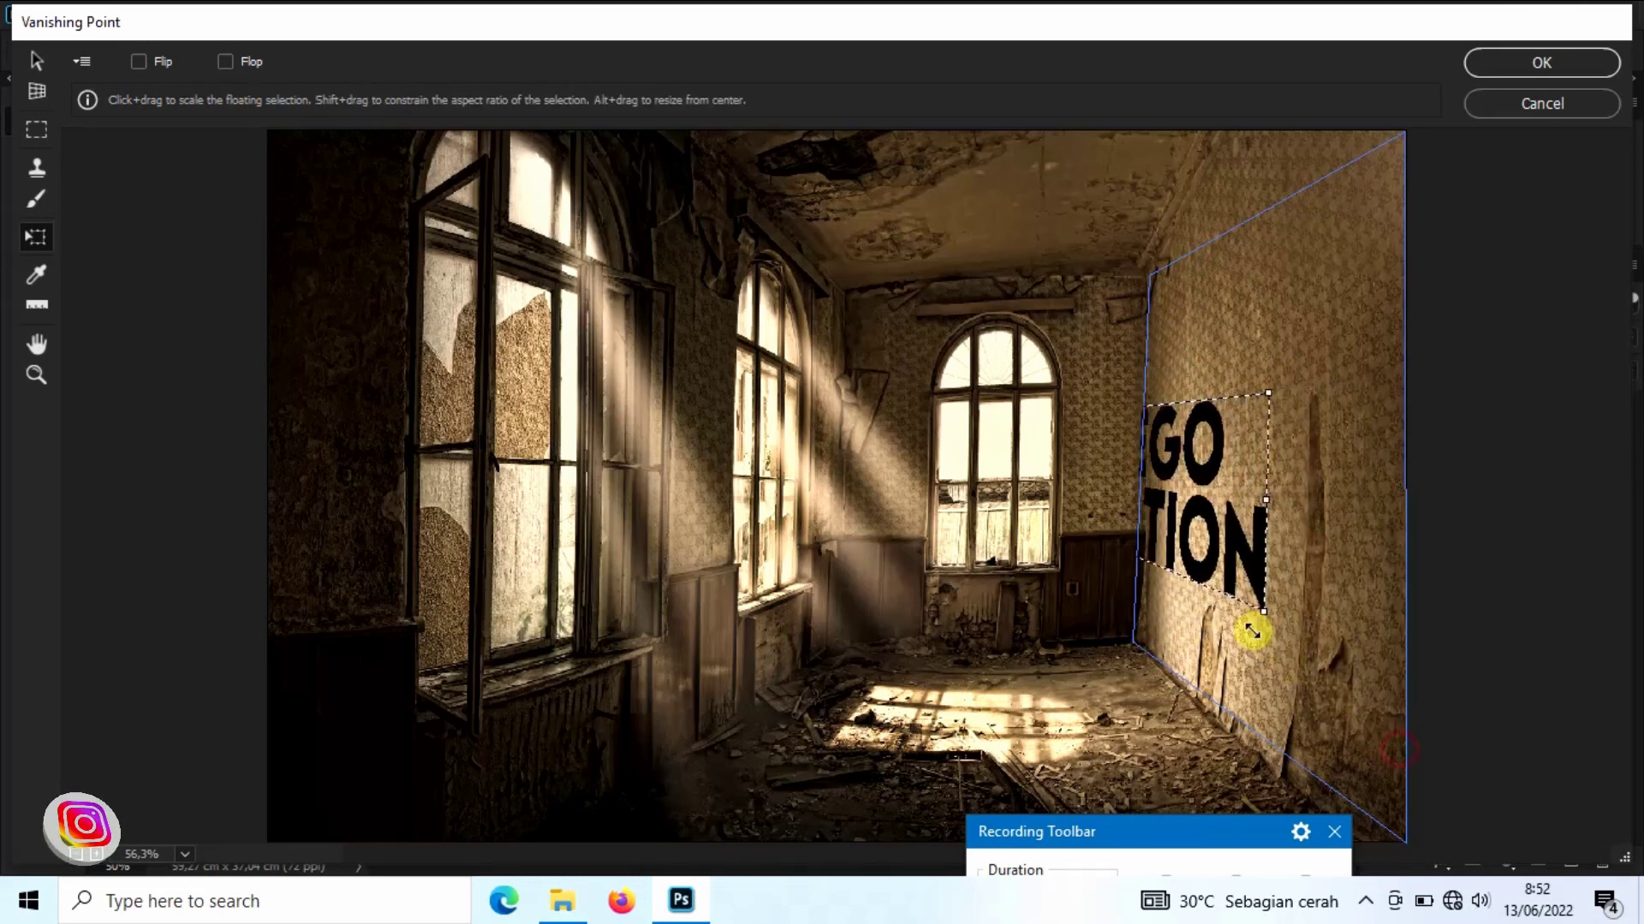
{"action": "left_click_drag", "start_coordinate": [1261, 558], "coordinate": [1250, 526]}
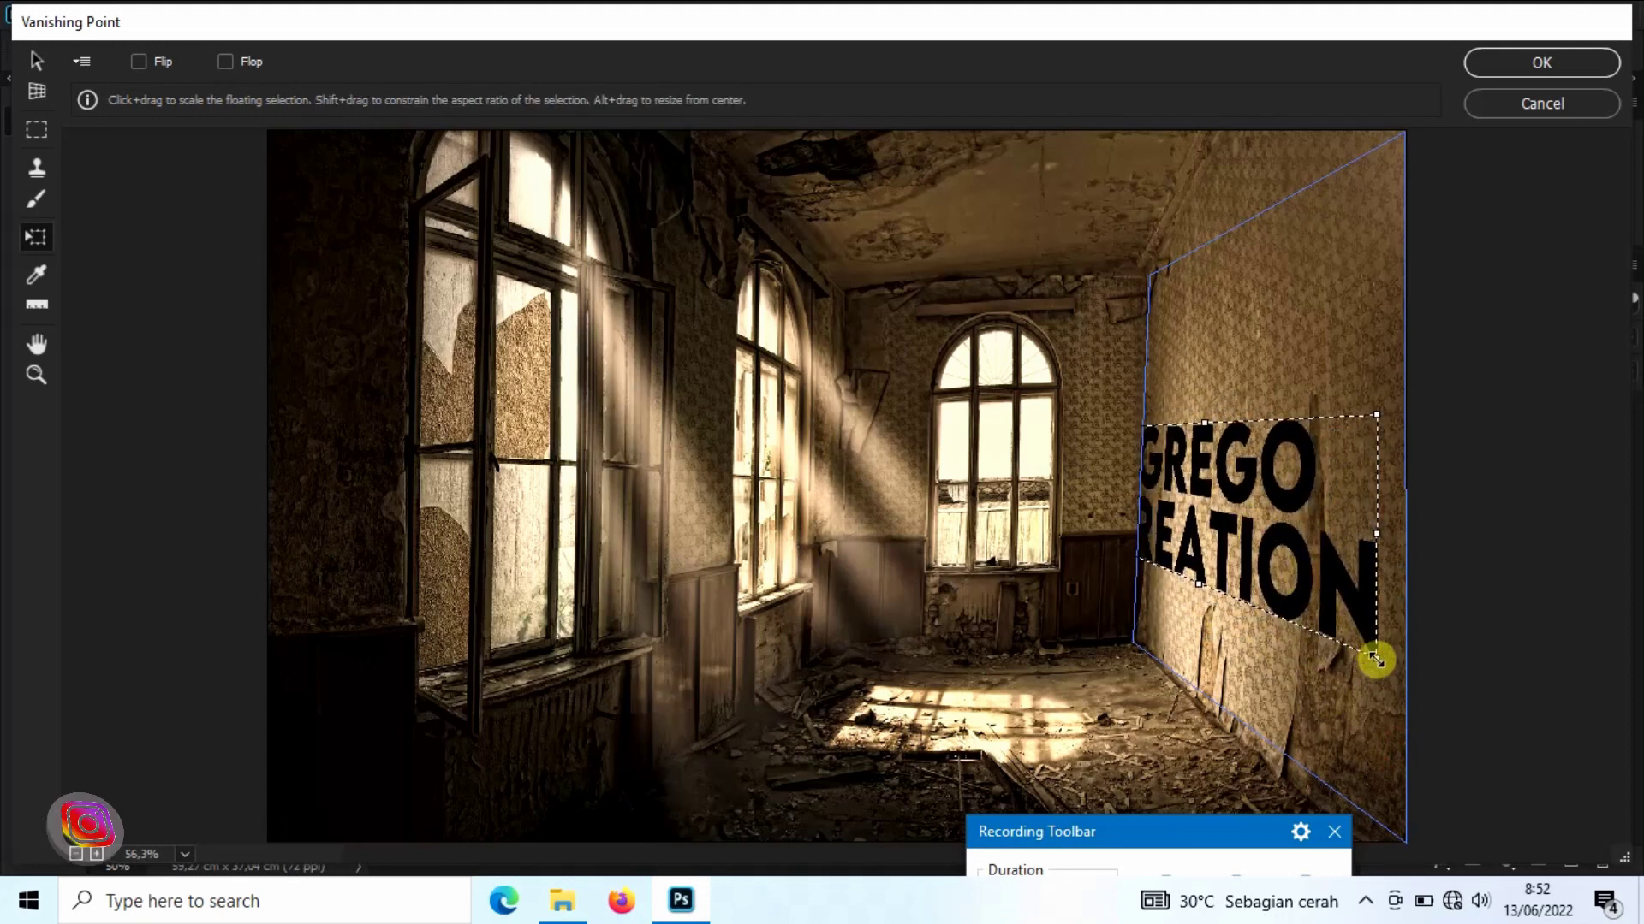
{"action": "left_click_drag", "start_coordinate": [1373, 656], "coordinate": [1309, 603]}
{"action": "left_click_drag", "start_coordinate": [1227, 501], "coordinate": [1266, 509]}
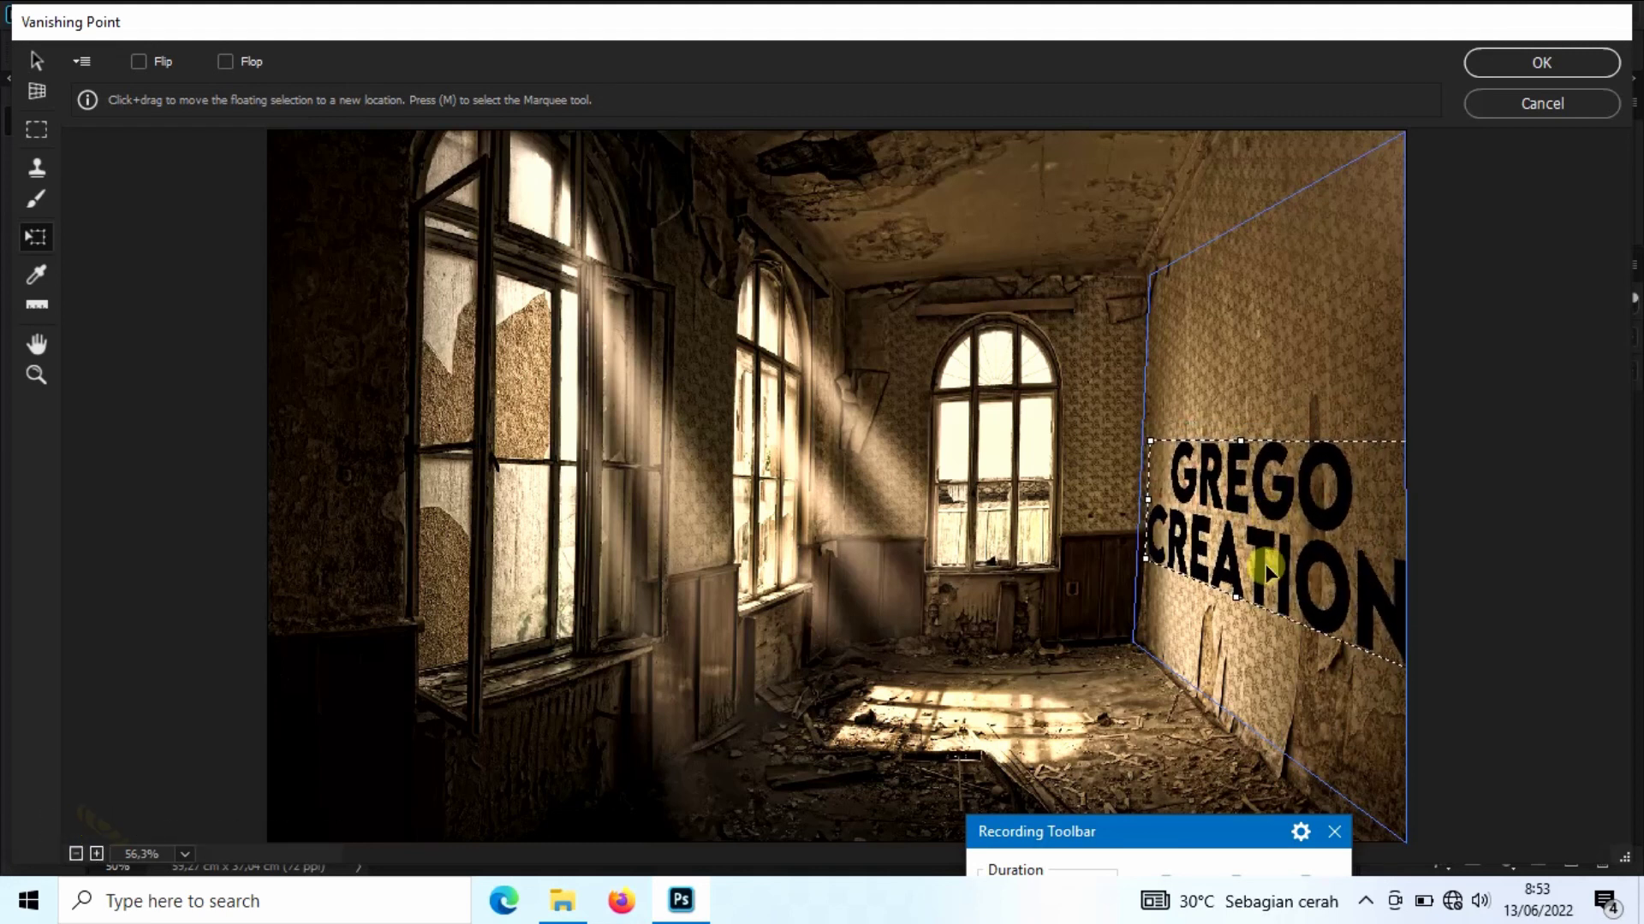
{"action": "left_click_drag", "start_coordinate": [1234, 599], "coordinate": [1235, 618]}
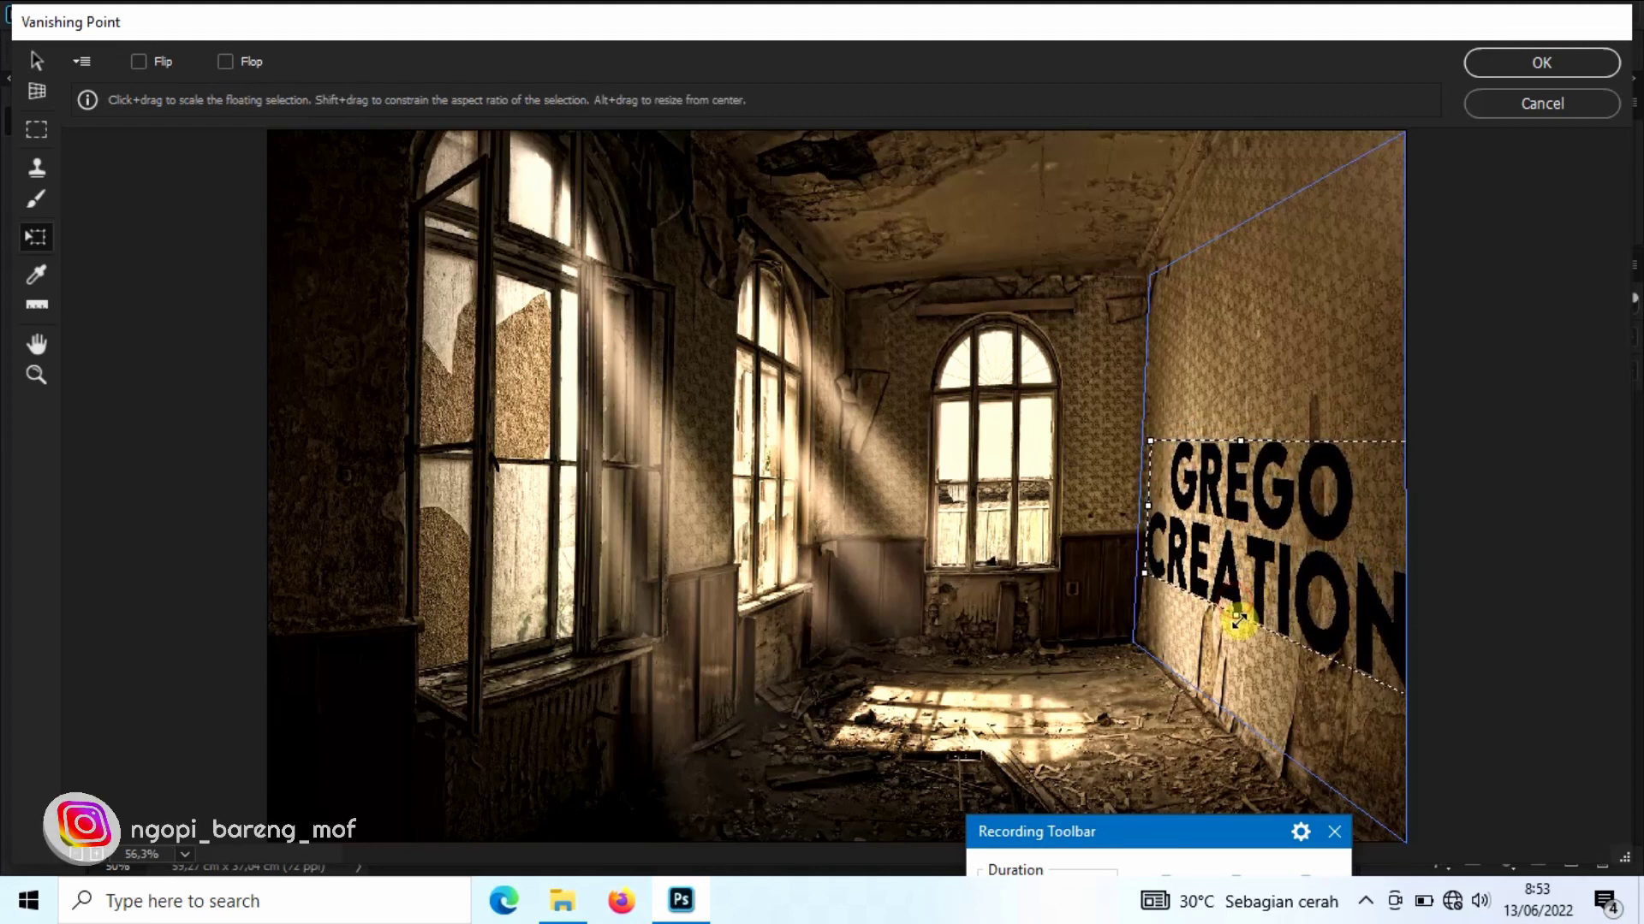
{"action": "left_click_drag", "start_coordinate": [1240, 440], "coordinate": [1247, 425]}
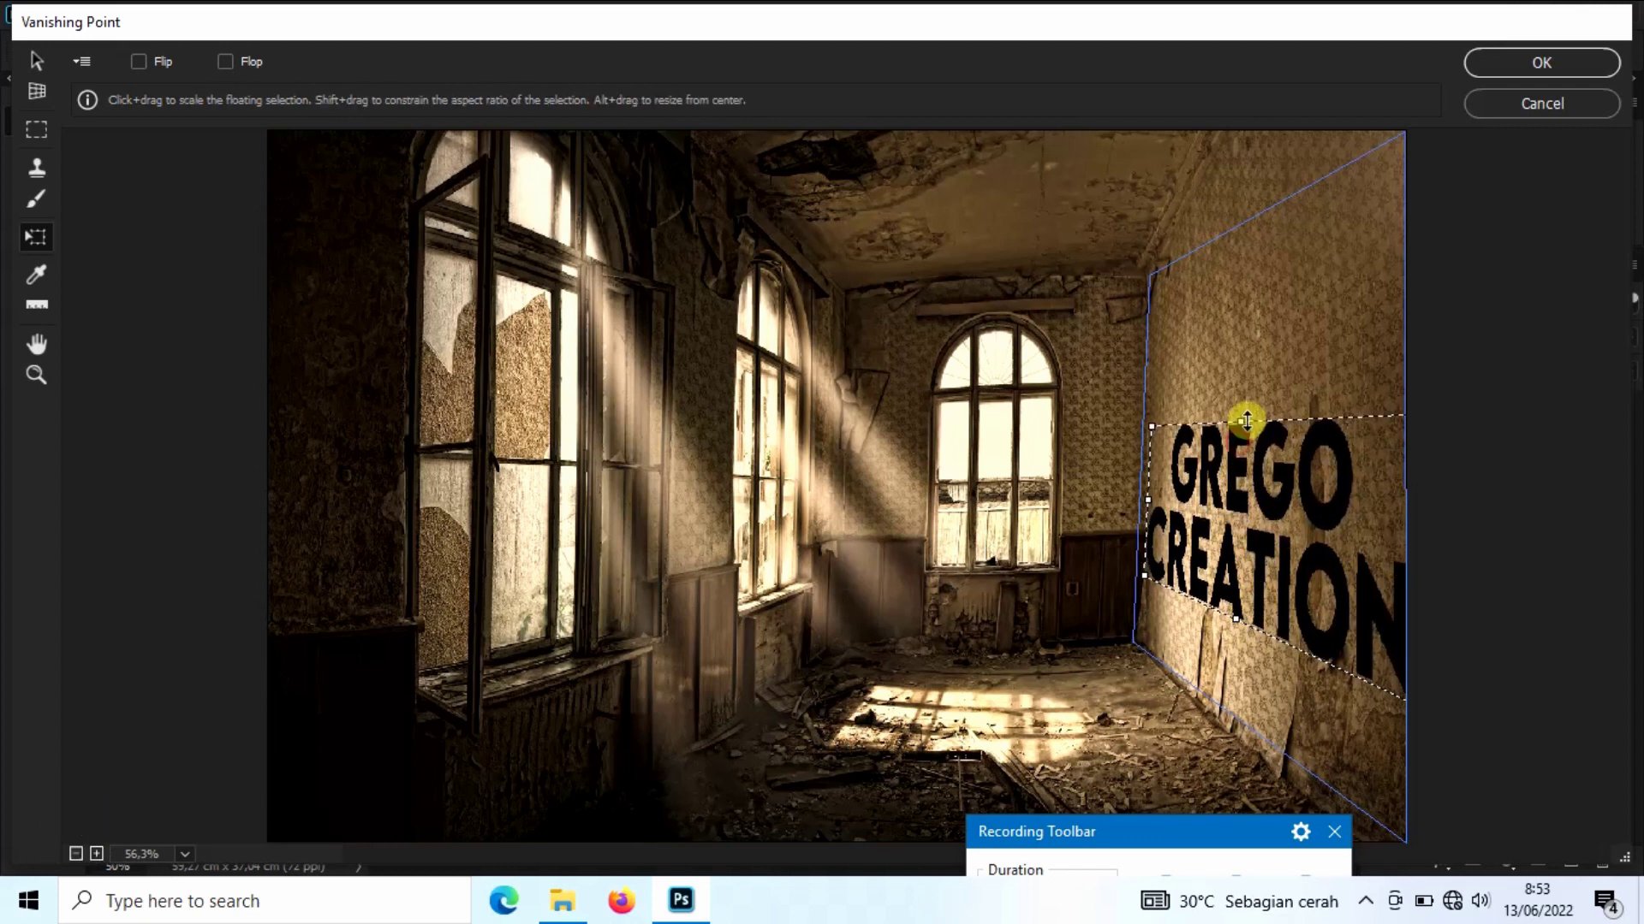
{"action": "left_click_drag", "start_coordinate": [1295, 552], "coordinate": [1295, 531]}
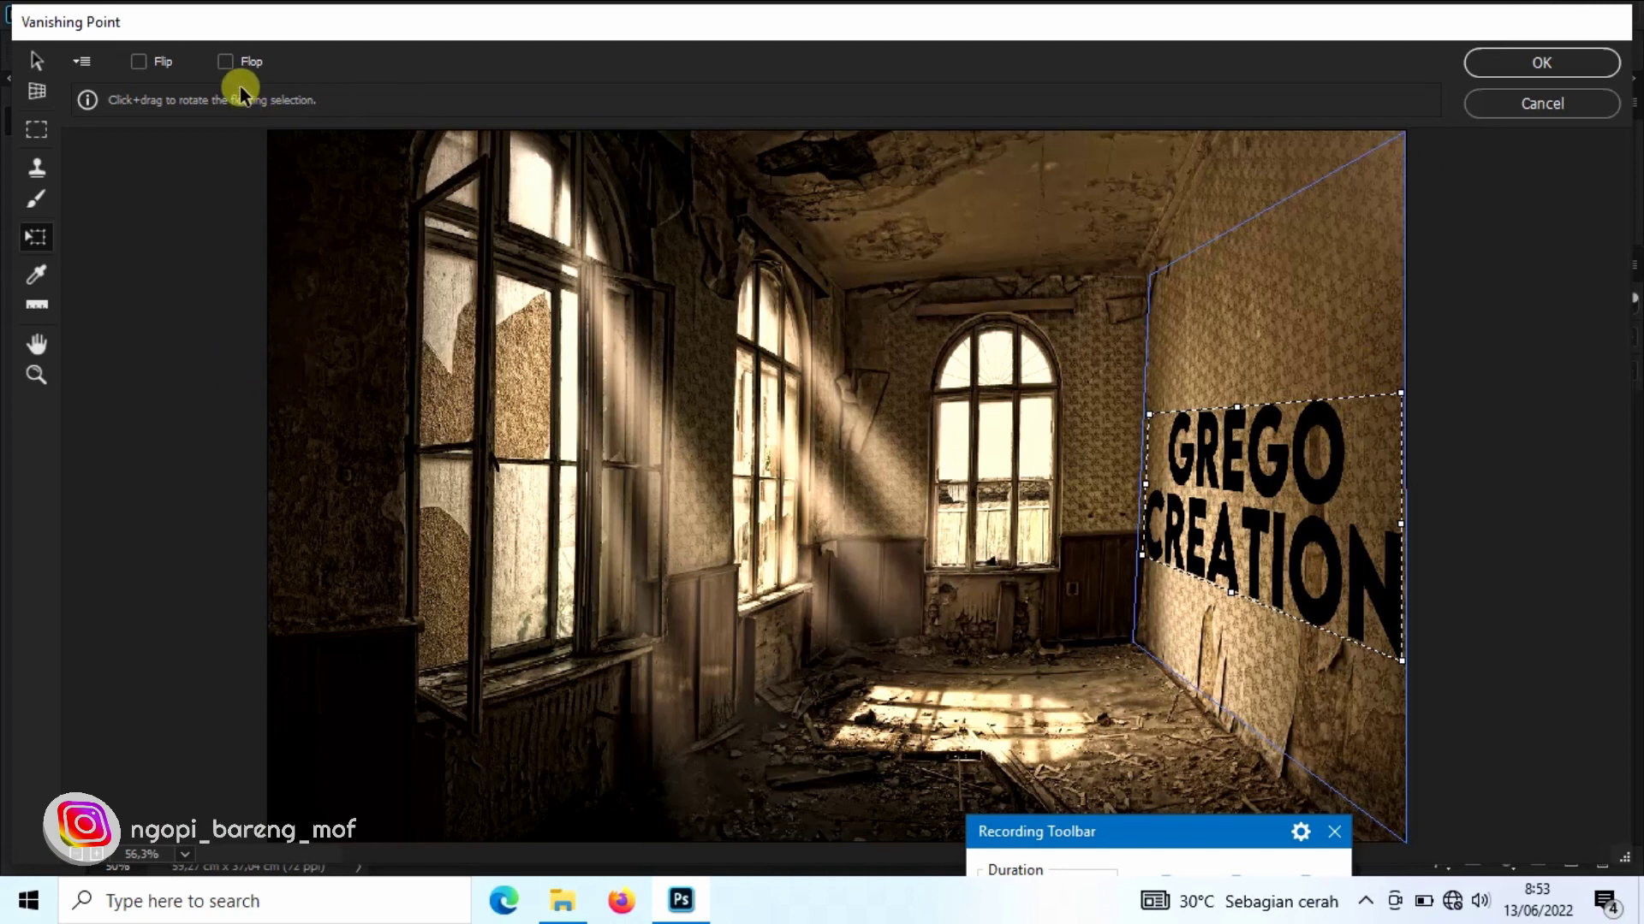
Step: Preview horizontal and vertical flips, then confirm the Vanishing Point placement
{"action": "left_click", "coordinate": [226, 61]}
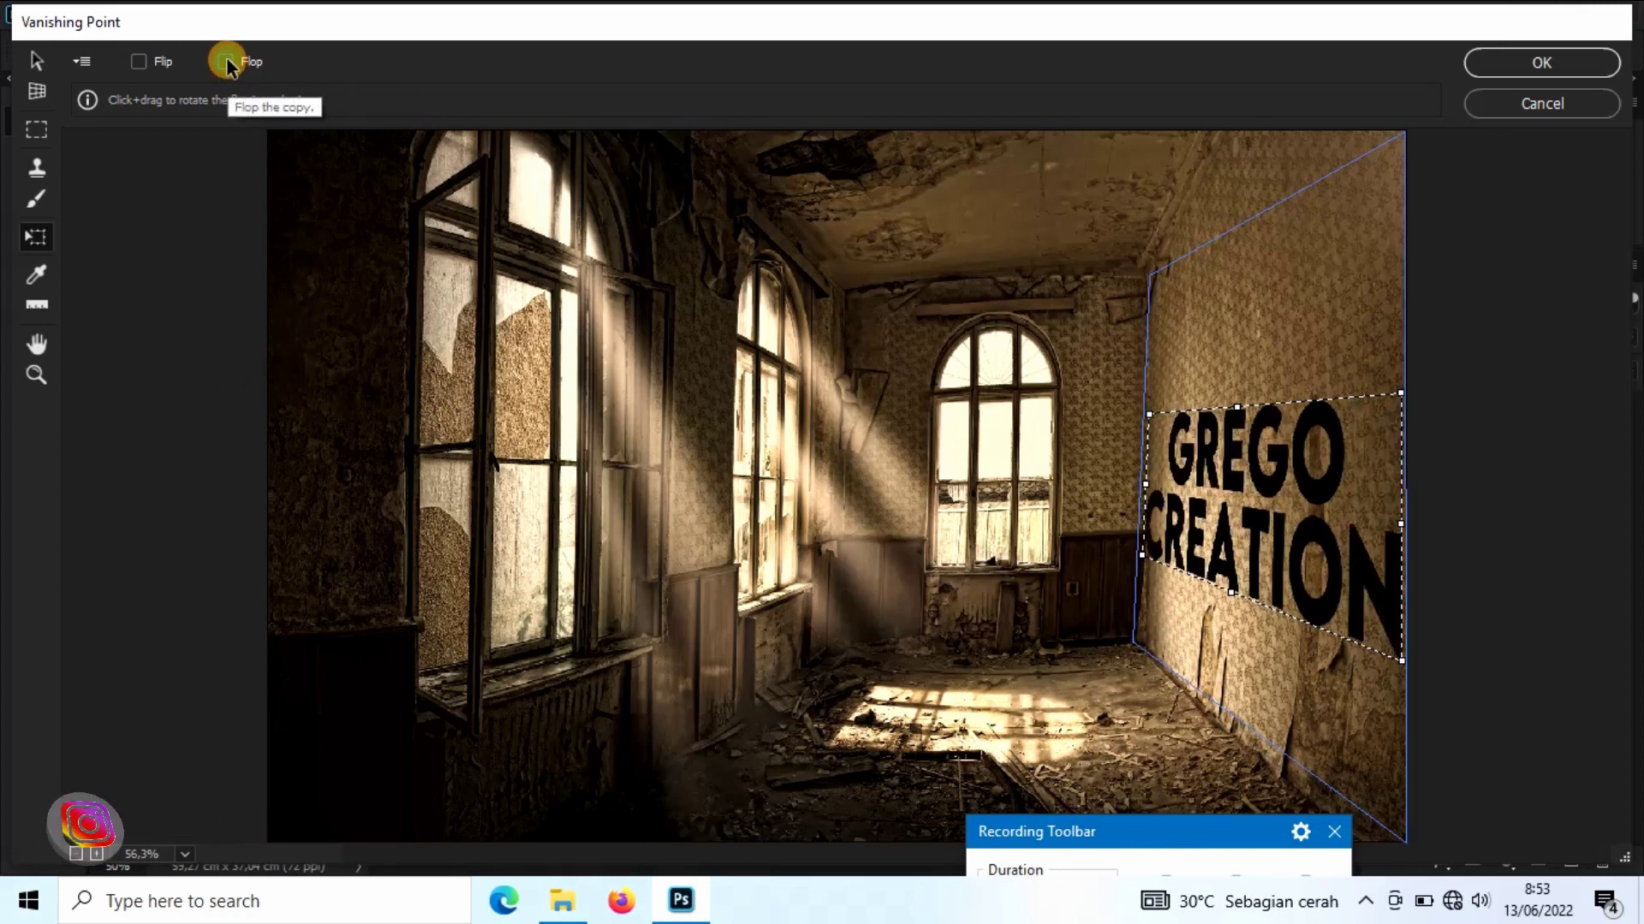
{"action": "left_click", "coordinate": [141, 63]}
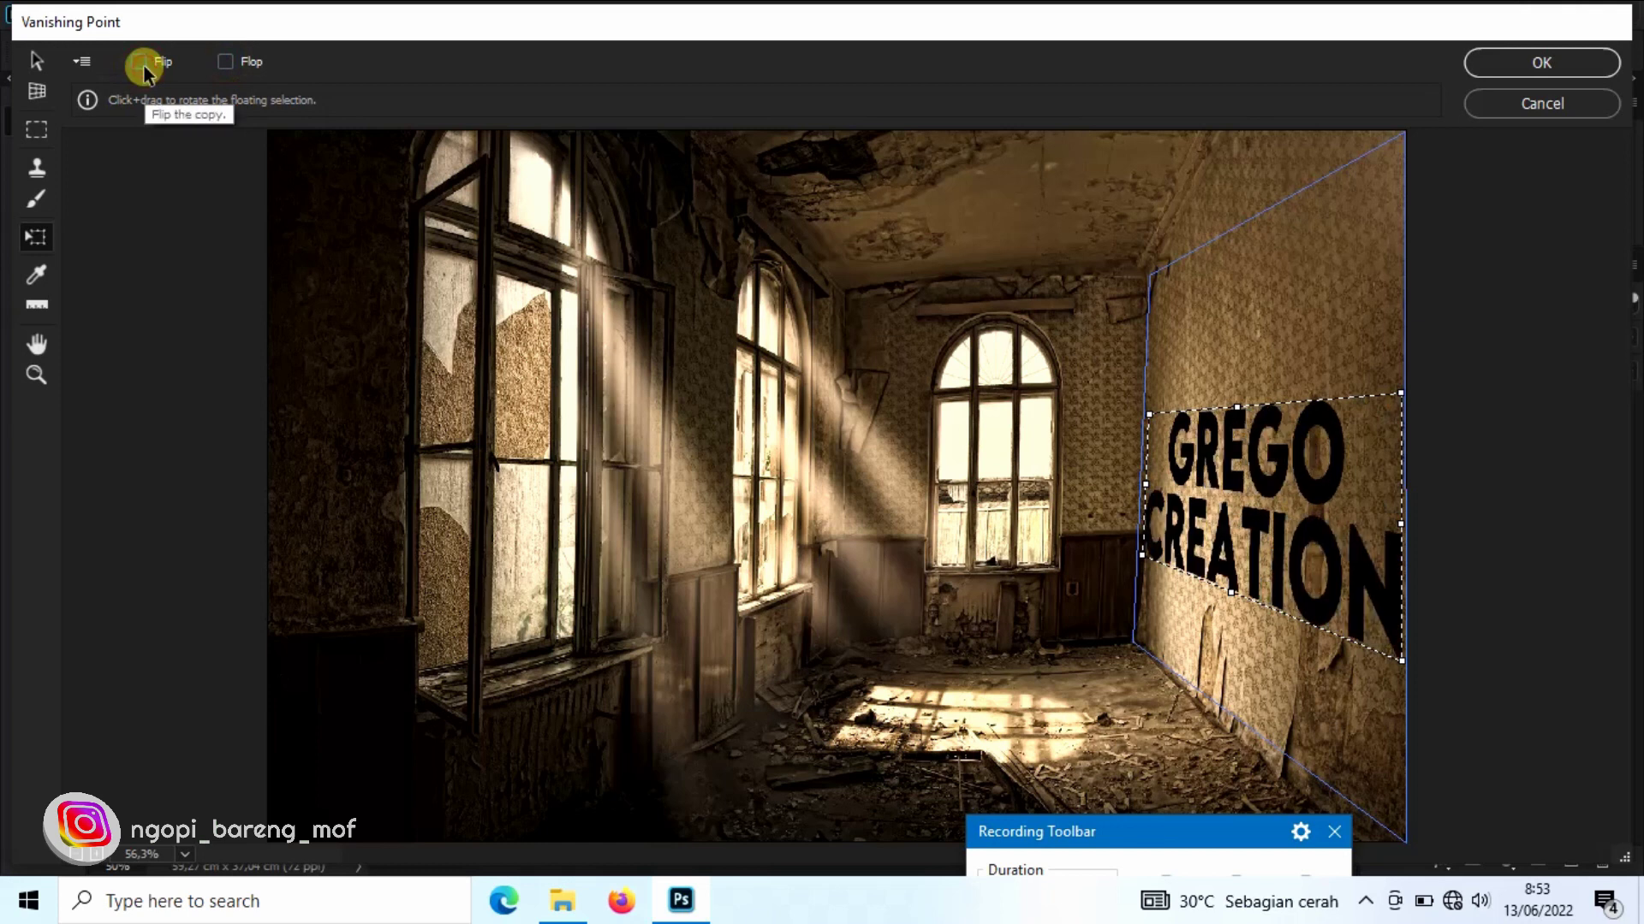
{"action": "left_click", "coordinate": [1543, 64]}
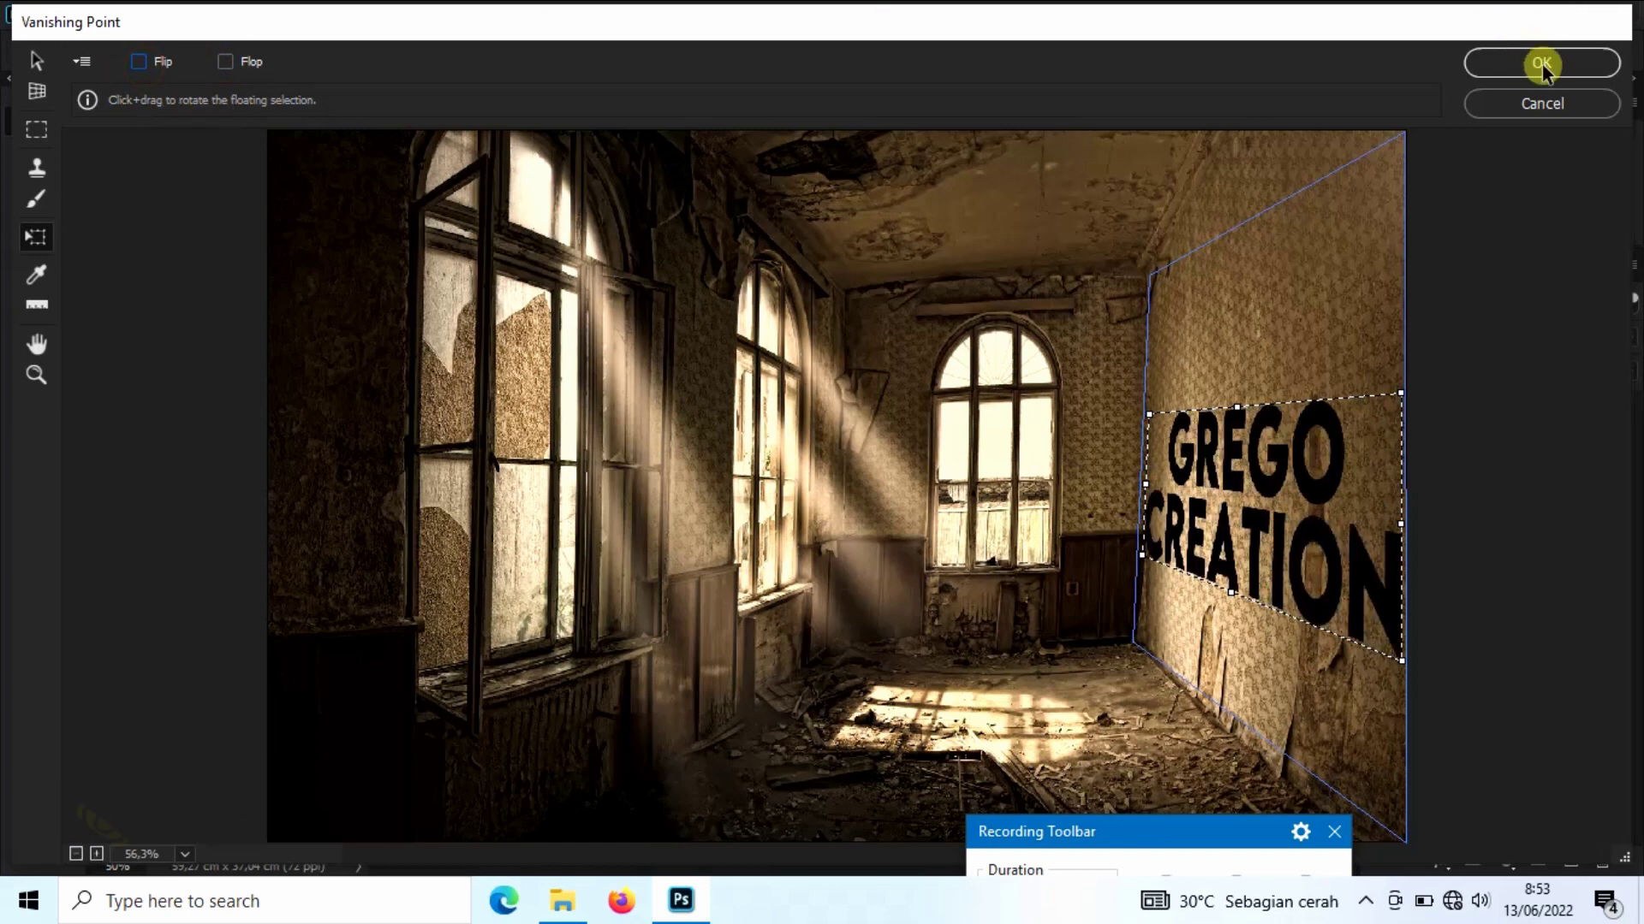
{"action": "left_click", "coordinate": [1541, 63]}
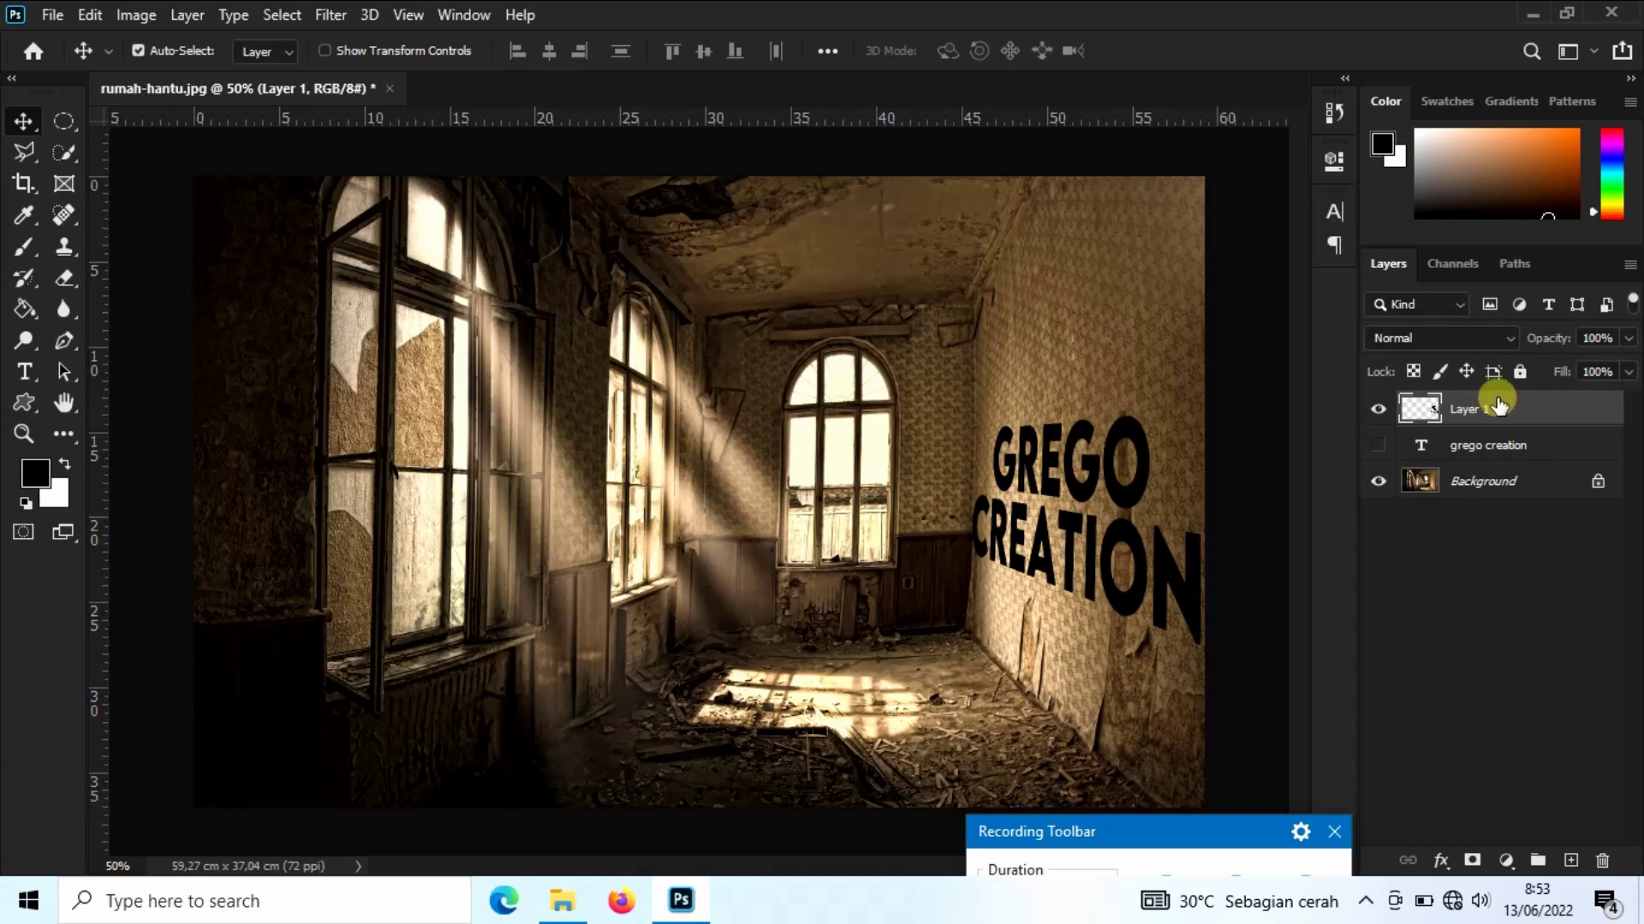
Step: In Layer 1's Blending Options, Alt-split both Underlying Layer Blend If sliders
{"action": "right_click", "coordinate": [1509, 409]}
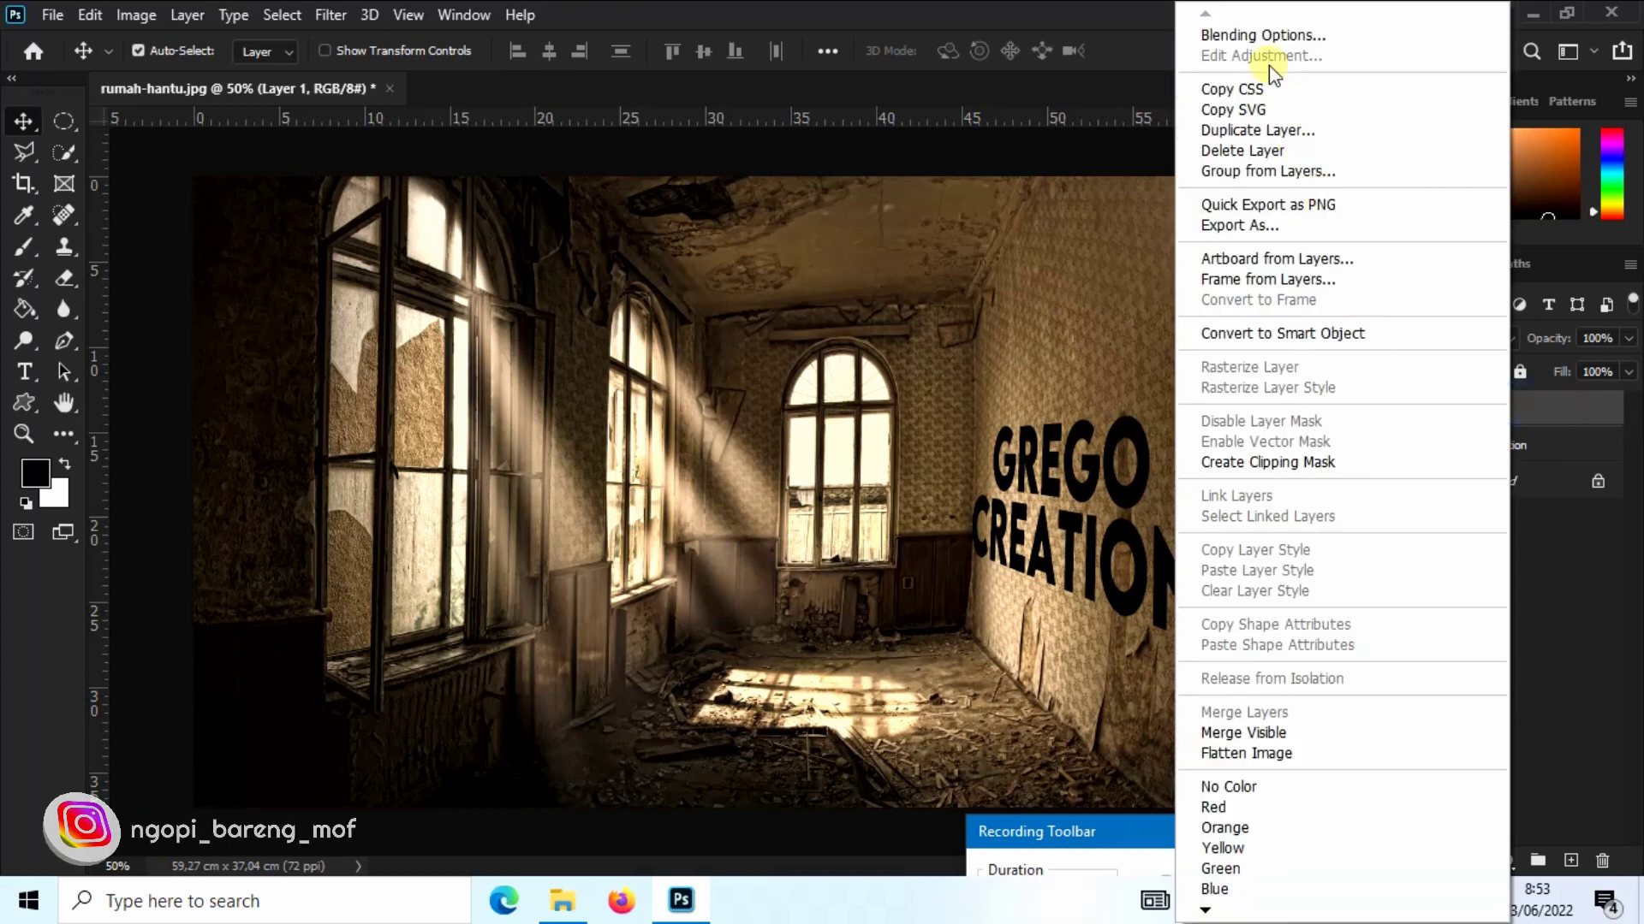
{"action": "left_click", "coordinate": [1314, 38]}
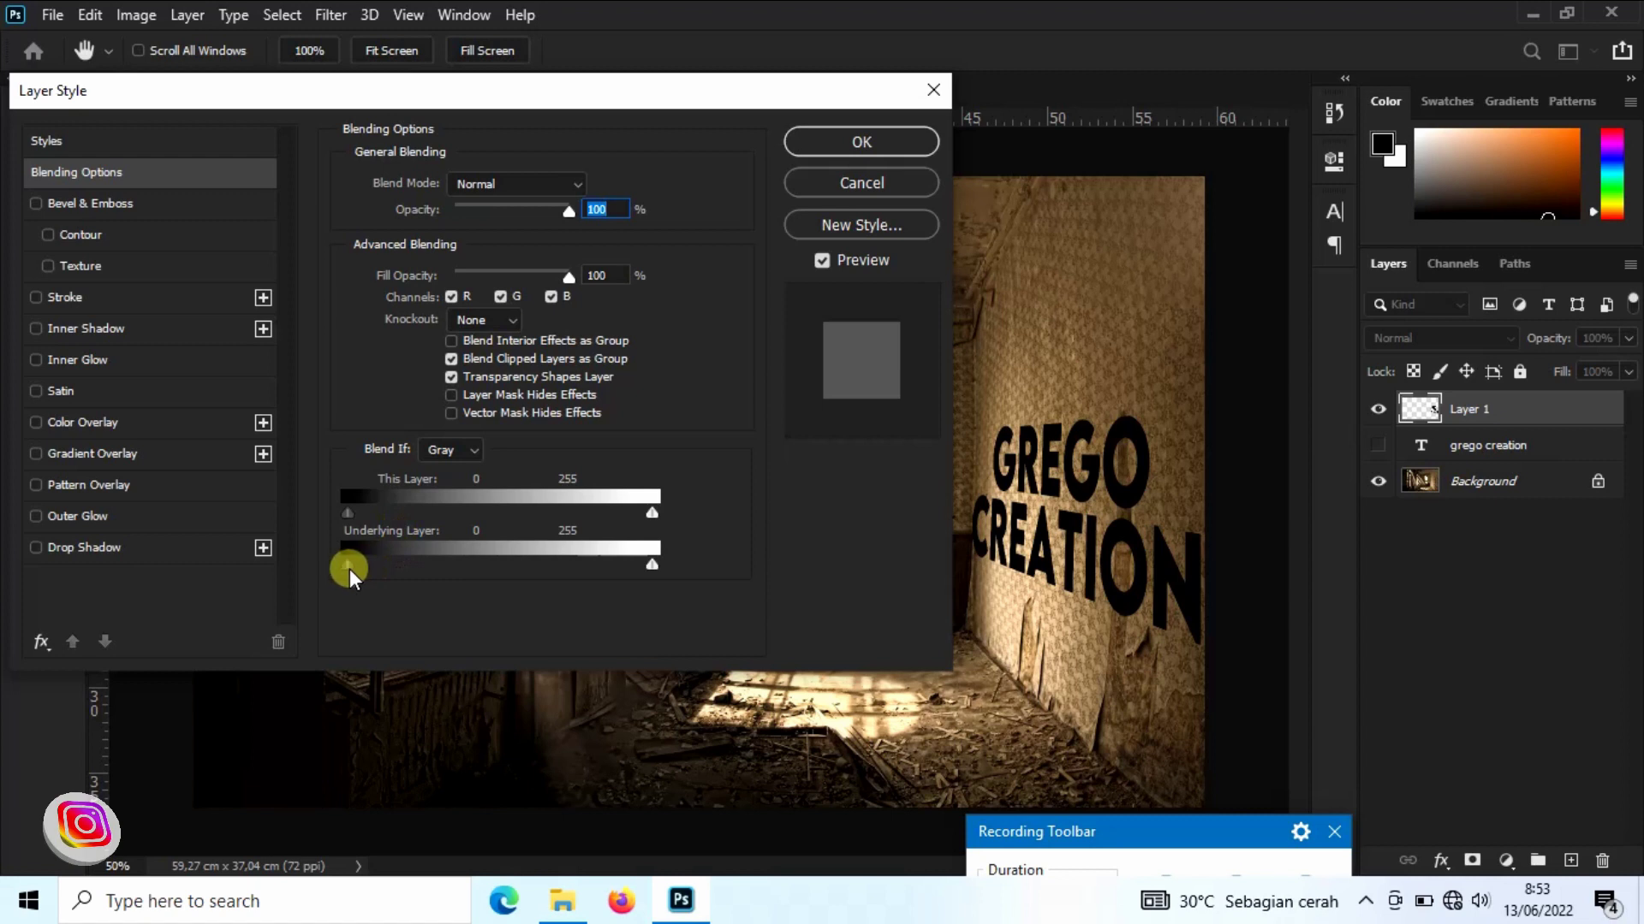
{"action": "key", "text": "alt"}
{"action": "left_click_drag", "start_coordinate": [347, 565], "coordinate": [421, 570]}
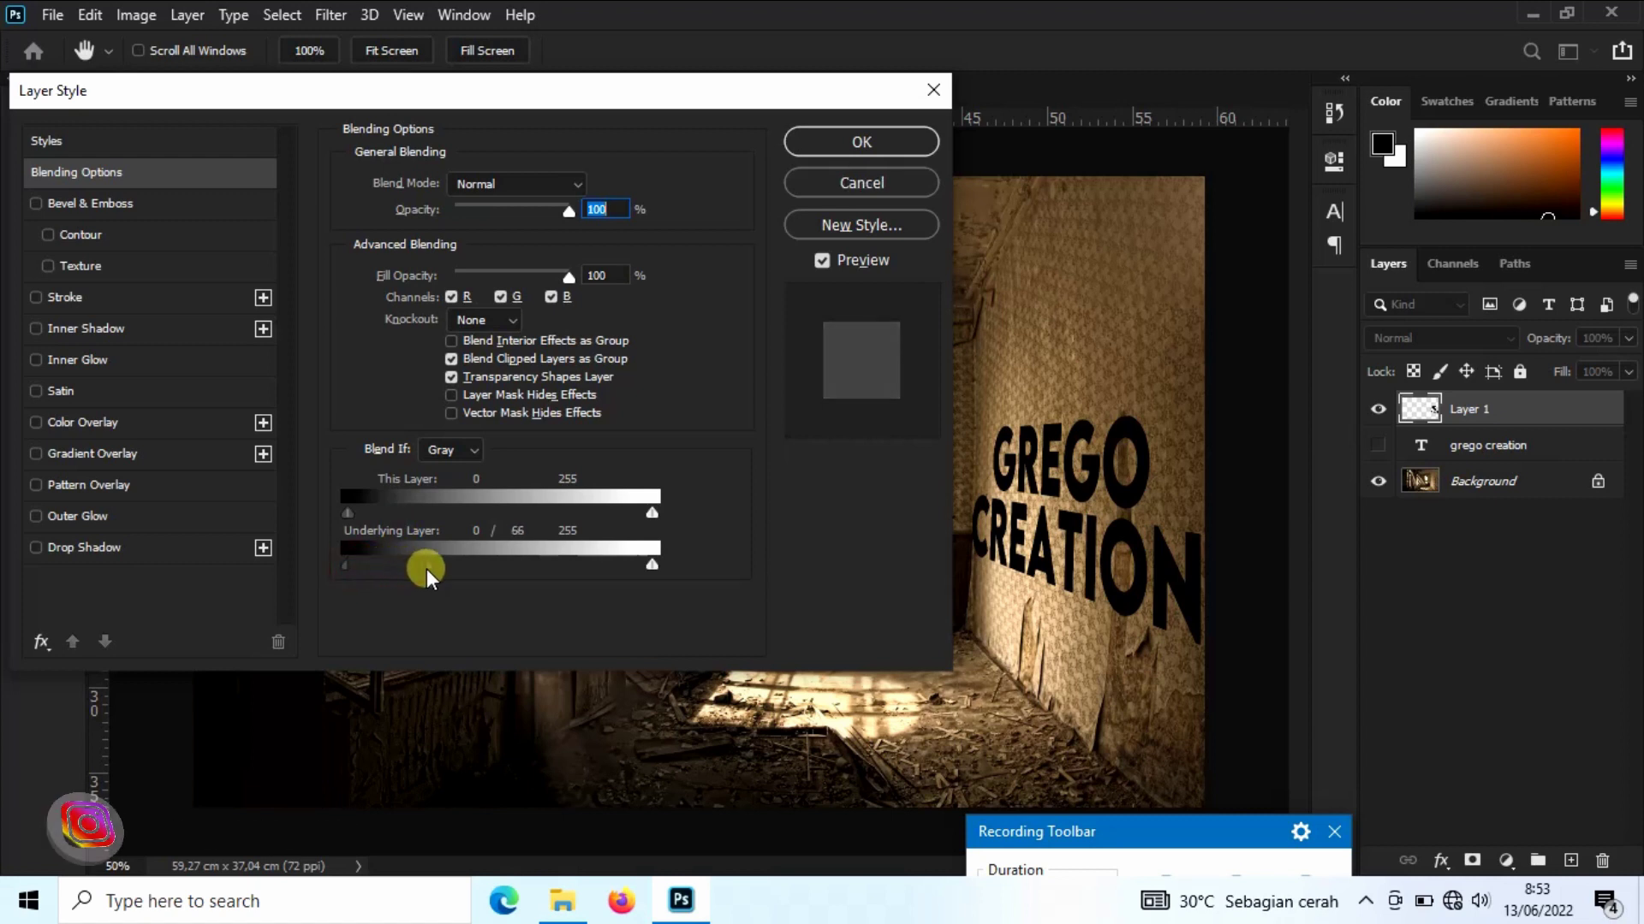
{"action": "key", "text": "alt"}
{"action": "left_click_drag", "start_coordinate": [651, 565], "coordinate": [474, 565]}
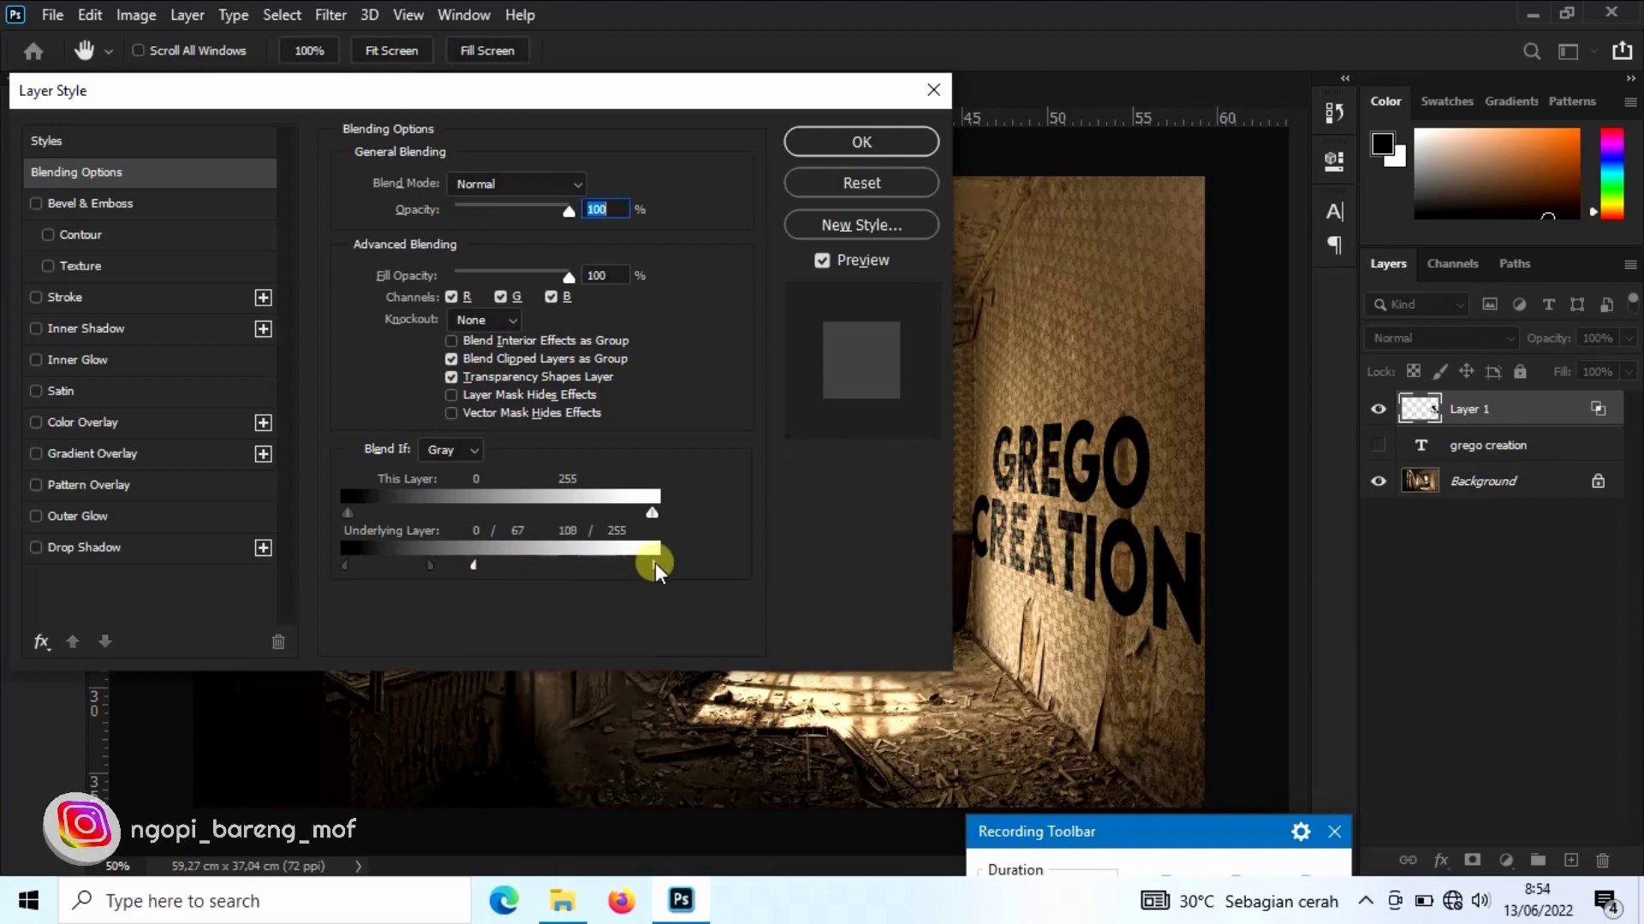
Step: Fine-tune the split Underlying Layer sliders to about 43/84 and 117/245
{"action": "left_click_drag", "start_coordinate": [342, 567], "coordinate": [403, 574]}
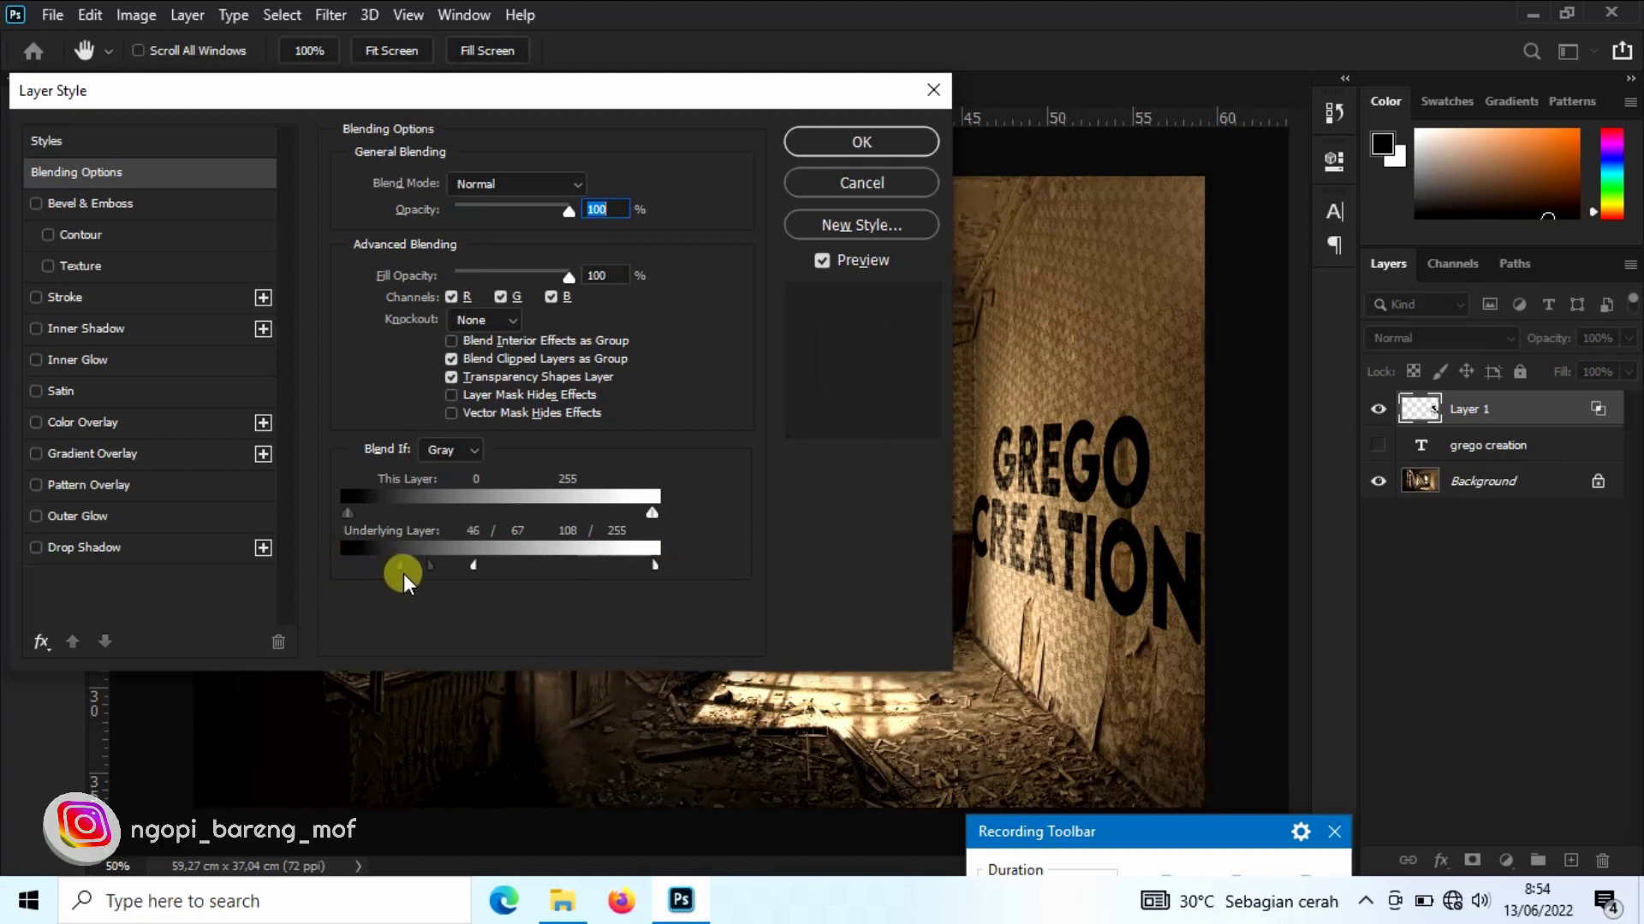
{"action": "mouse_move", "coordinate": [661, 567]}
{"action": "left_mouse_down"}
{"action": "mouse_move", "coordinate": [593, 567]}
{"action": "mouse_move", "coordinate": [642, 561]}
{"action": "left_mouse_up"}
{"action": "left_click_drag", "start_coordinate": [429, 568], "coordinate": [459, 563]}
{"action": "left_click_drag", "start_coordinate": [457, 564], "coordinate": [417, 569]}
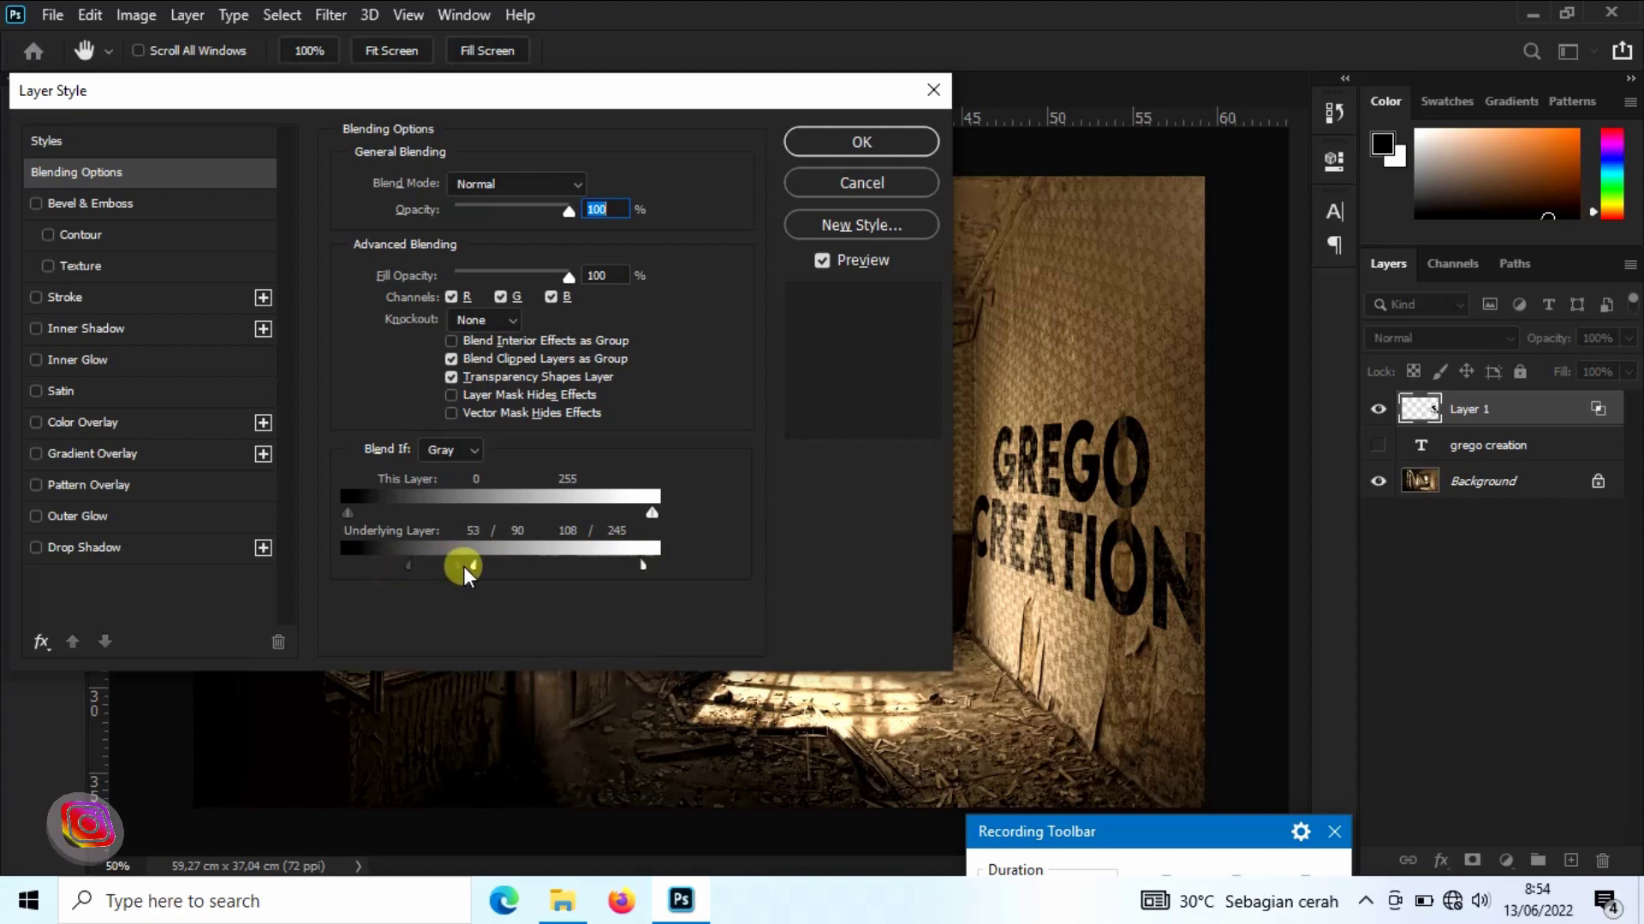
{"action": "left_click_drag", "start_coordinate": [474, 566], "coordinate": [488, 567]}
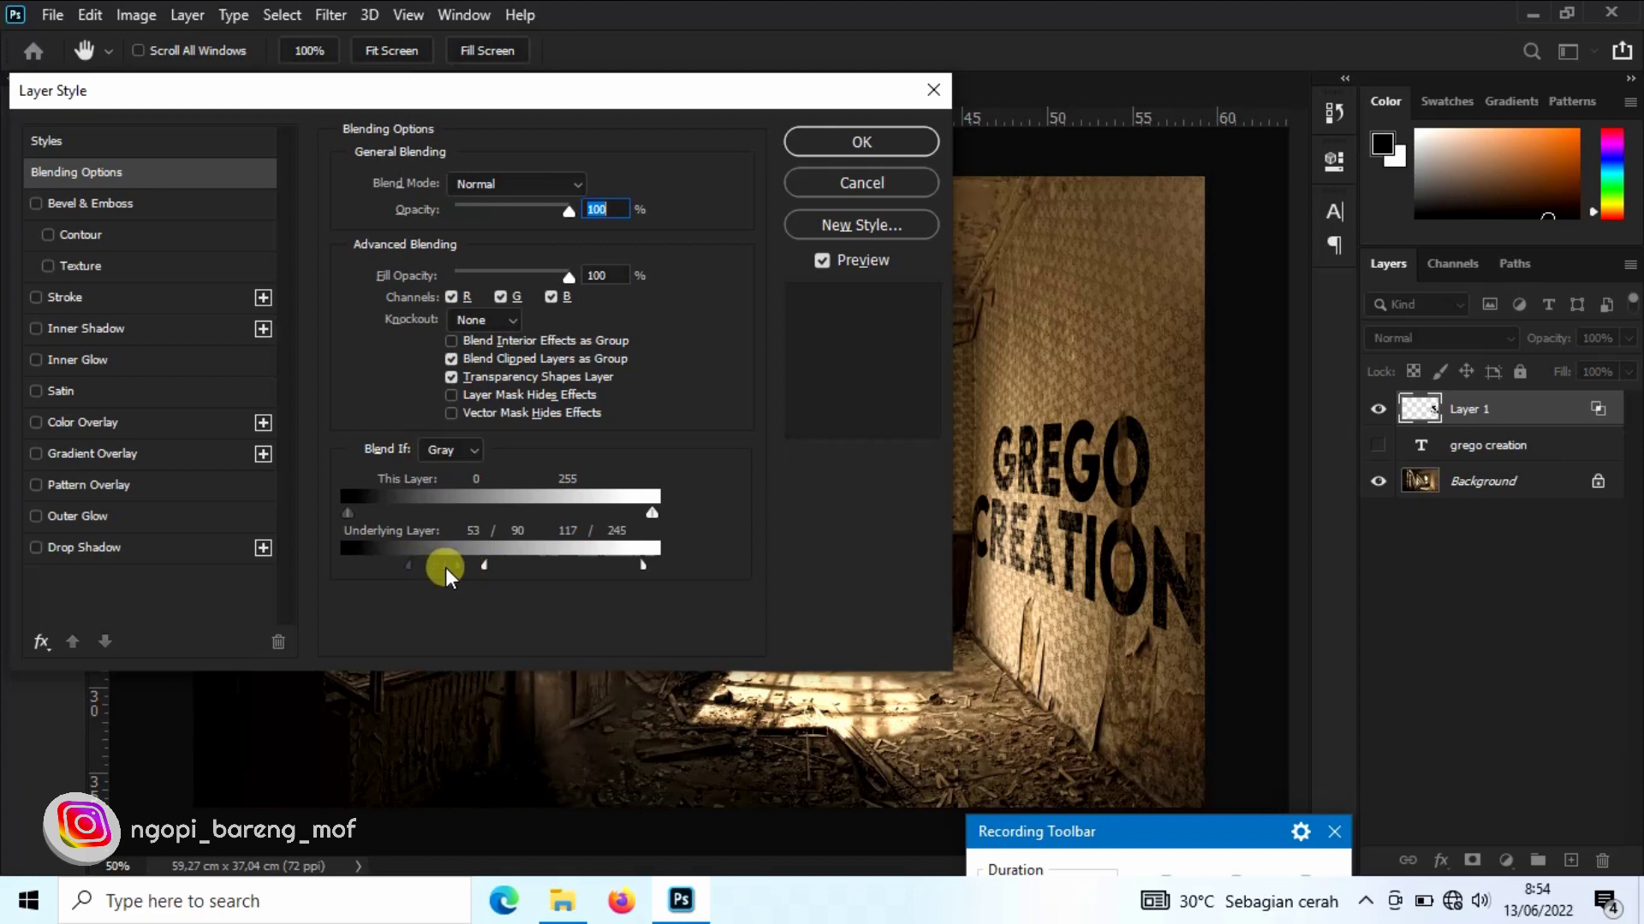
{"action": "left_click_drag", "start_coordinate": [457, 567], "coordinate": [399, 566]}
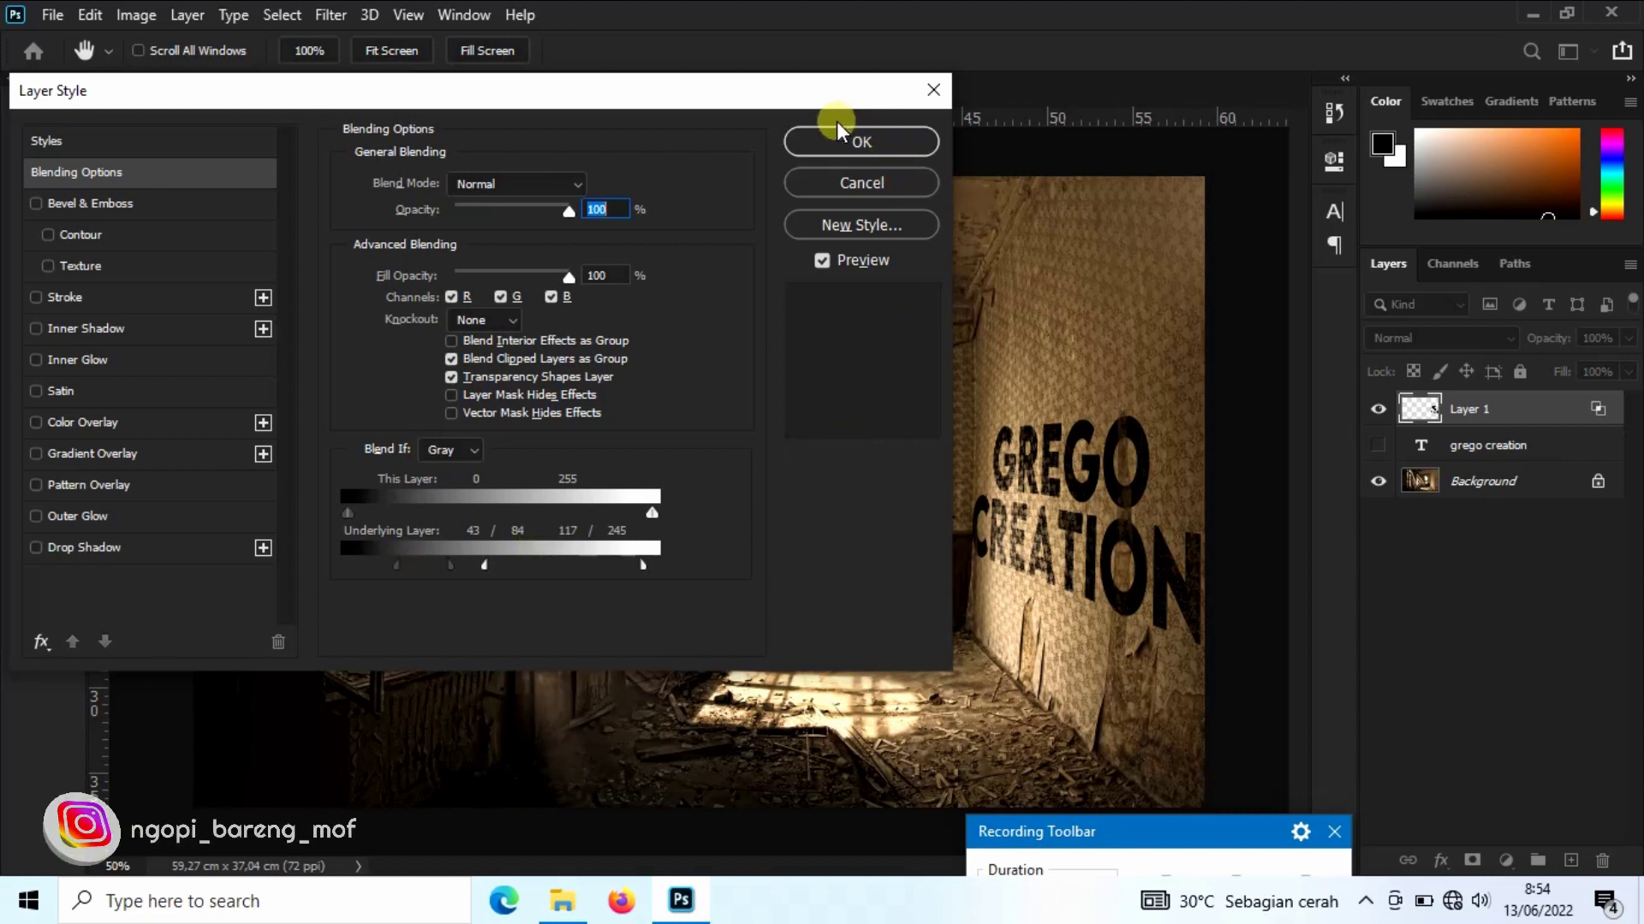
Step: Enable Color Overlay and try grey, tan and brown shades in its Color Picker
{"action": "left_click", "coordinate": [100, 423]}
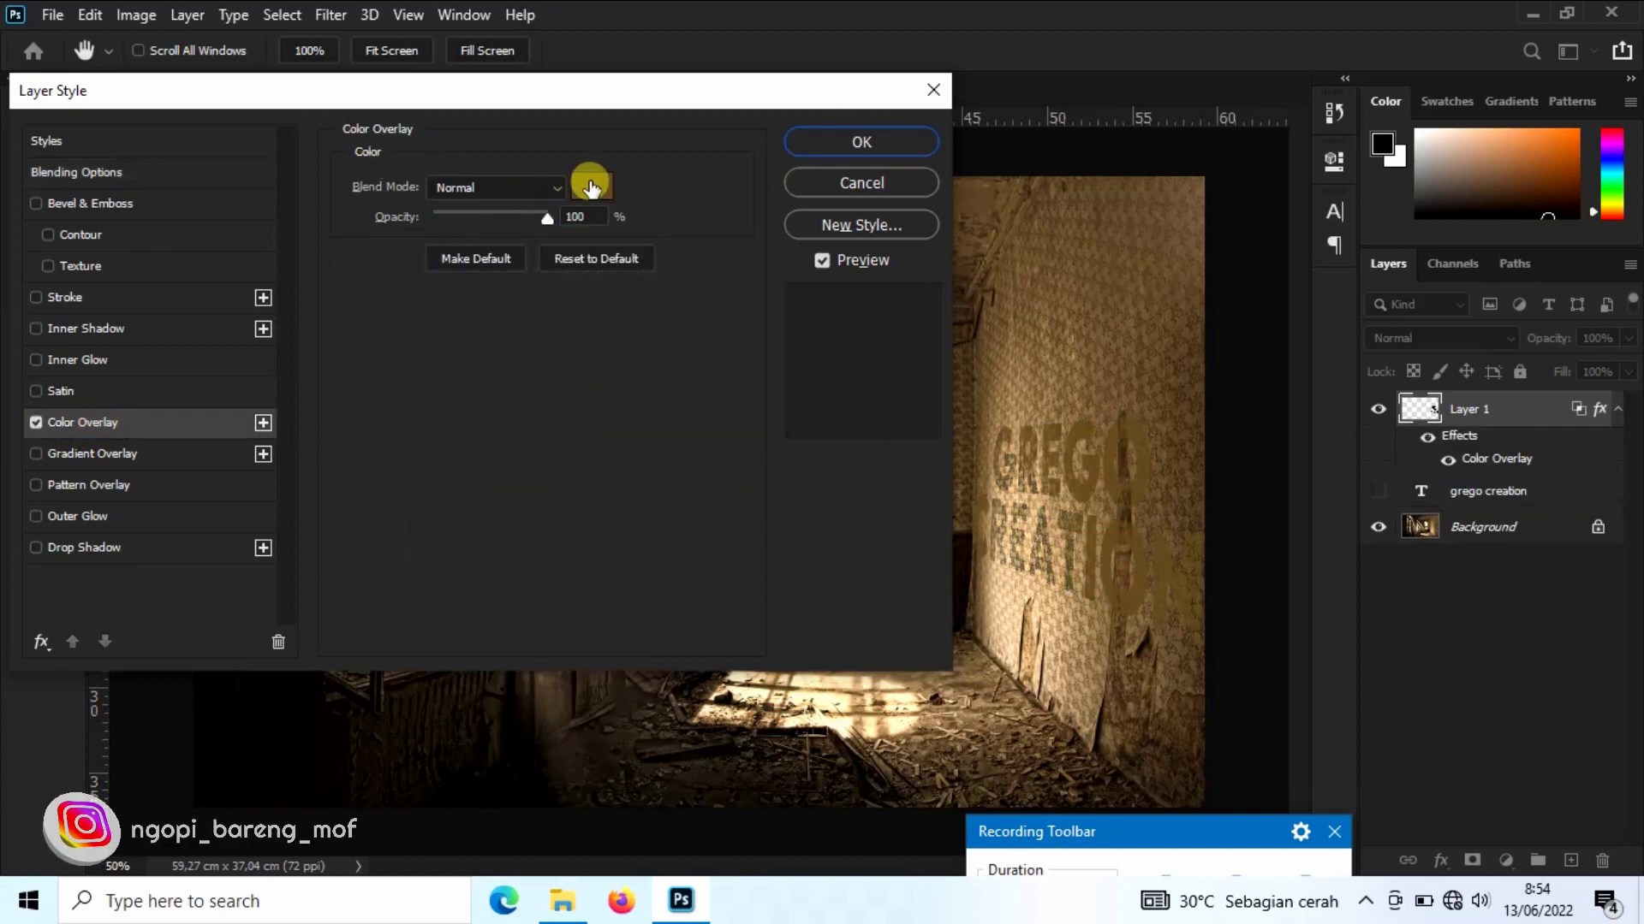
{"action": "left_click", "coordinate": [592, 186]}
{"action": "mouse_move", "coordinate": [175, 498]}
{"action": "left_mouse_down"}
{"action": "mouse_move", "coordinate": [156, 593]}
{"action": "mouse_move", "coordinate": [206, 553]}
{"action": "left_mouse_up"}
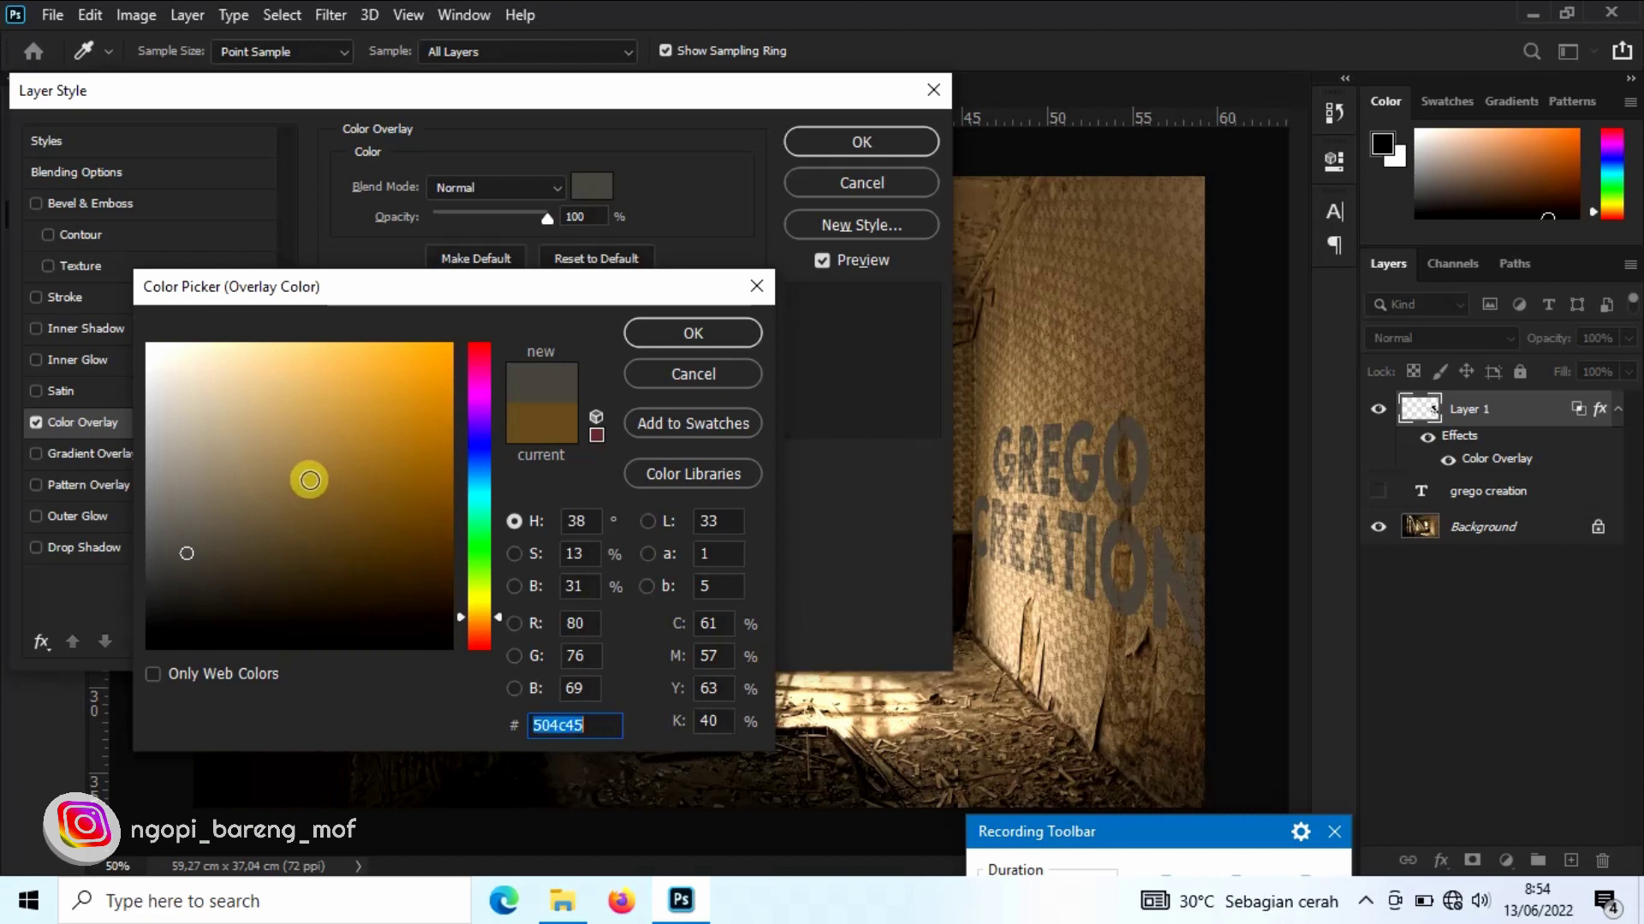
{"action": "left_click", "coordinate": [308, 480]}
{"action": "left_click_drag", "start_coordinate": [249, 460], "coordinate": [278, 428]}
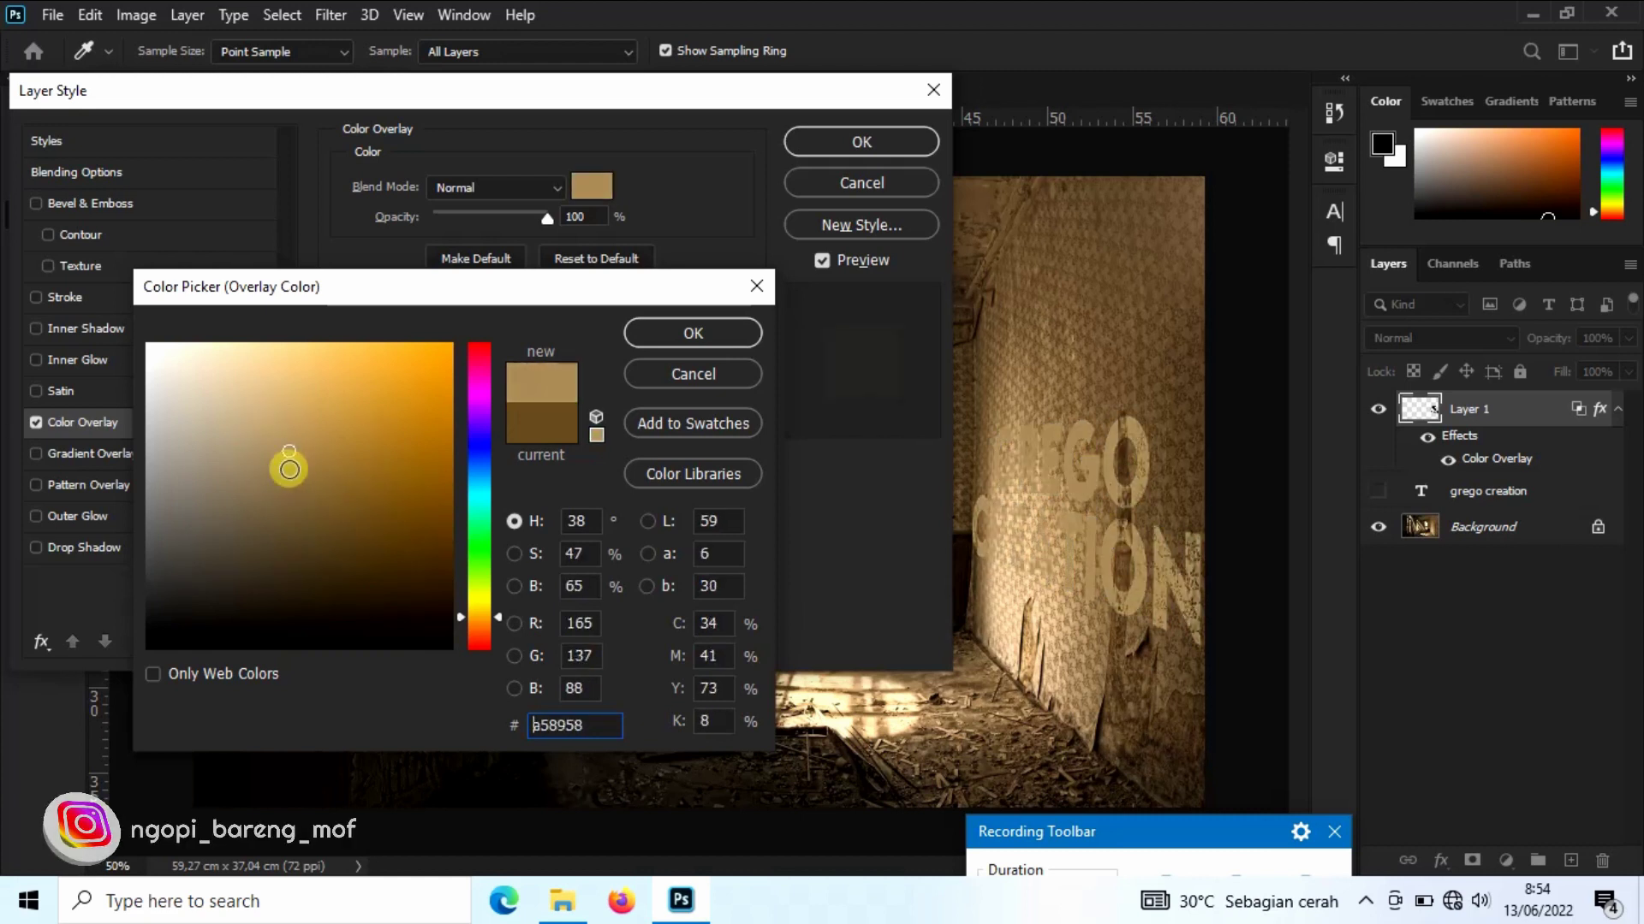
{"action": "left_click_drag", "start_coordinate": [278, 427], "coordinate": [298, 545]}
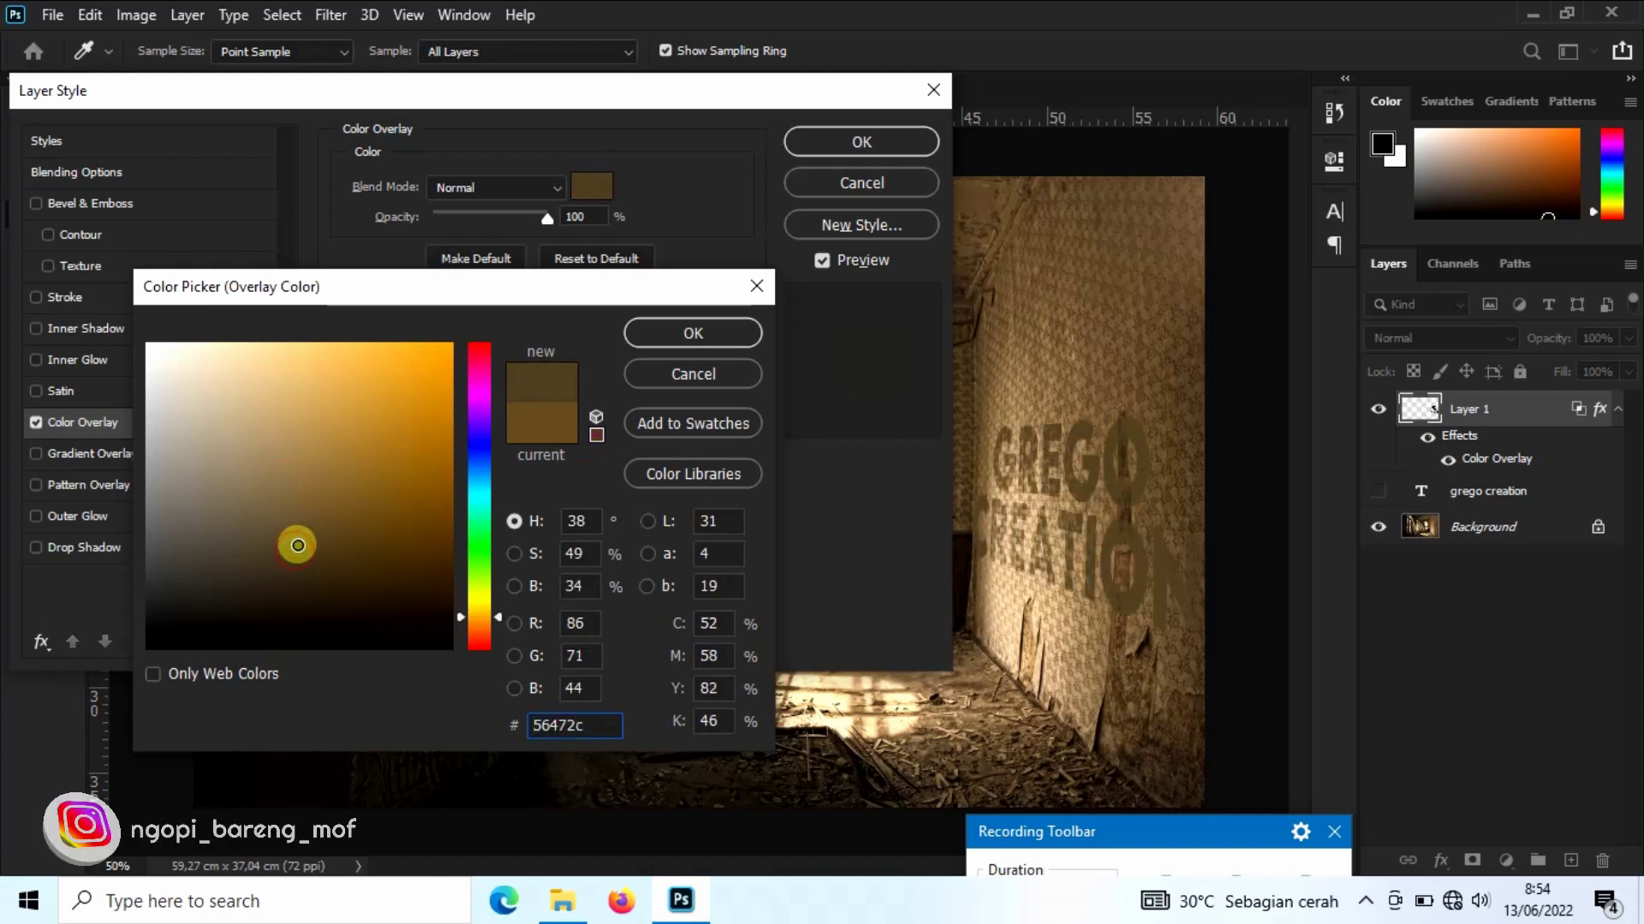
{"action": "left_click", "coordinate": [303, 538]}
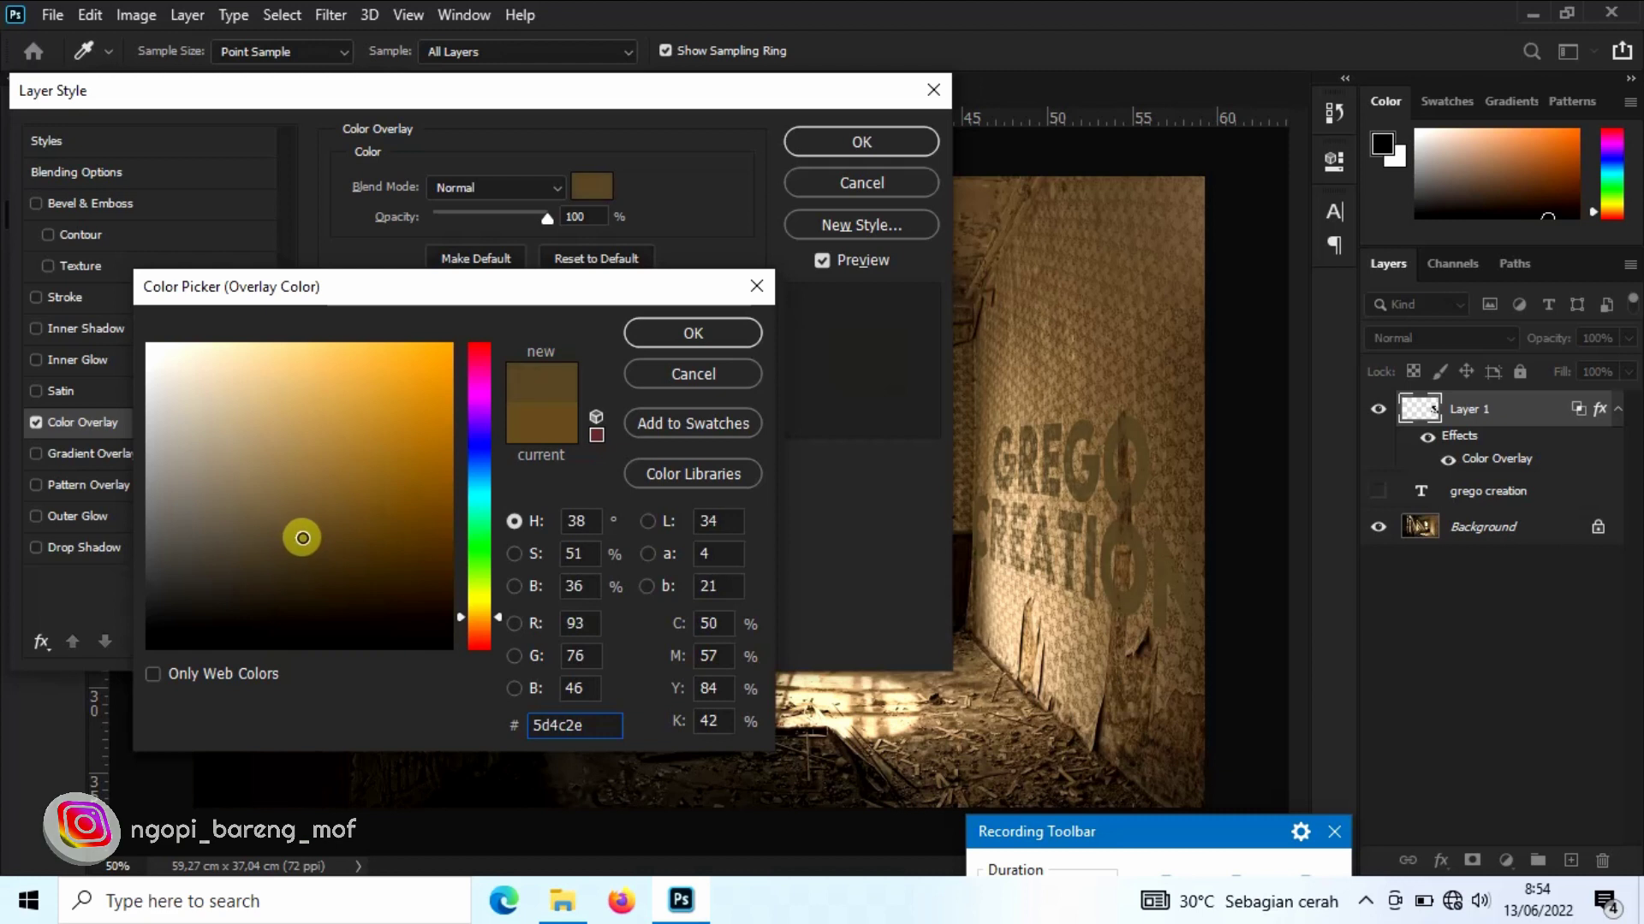
Step: Settle the overlay on a dark brown around #584729 and accept it
{"action": "left_click_drag", "start_coordinate": [303, 538], "coordinate": [290, 555]}
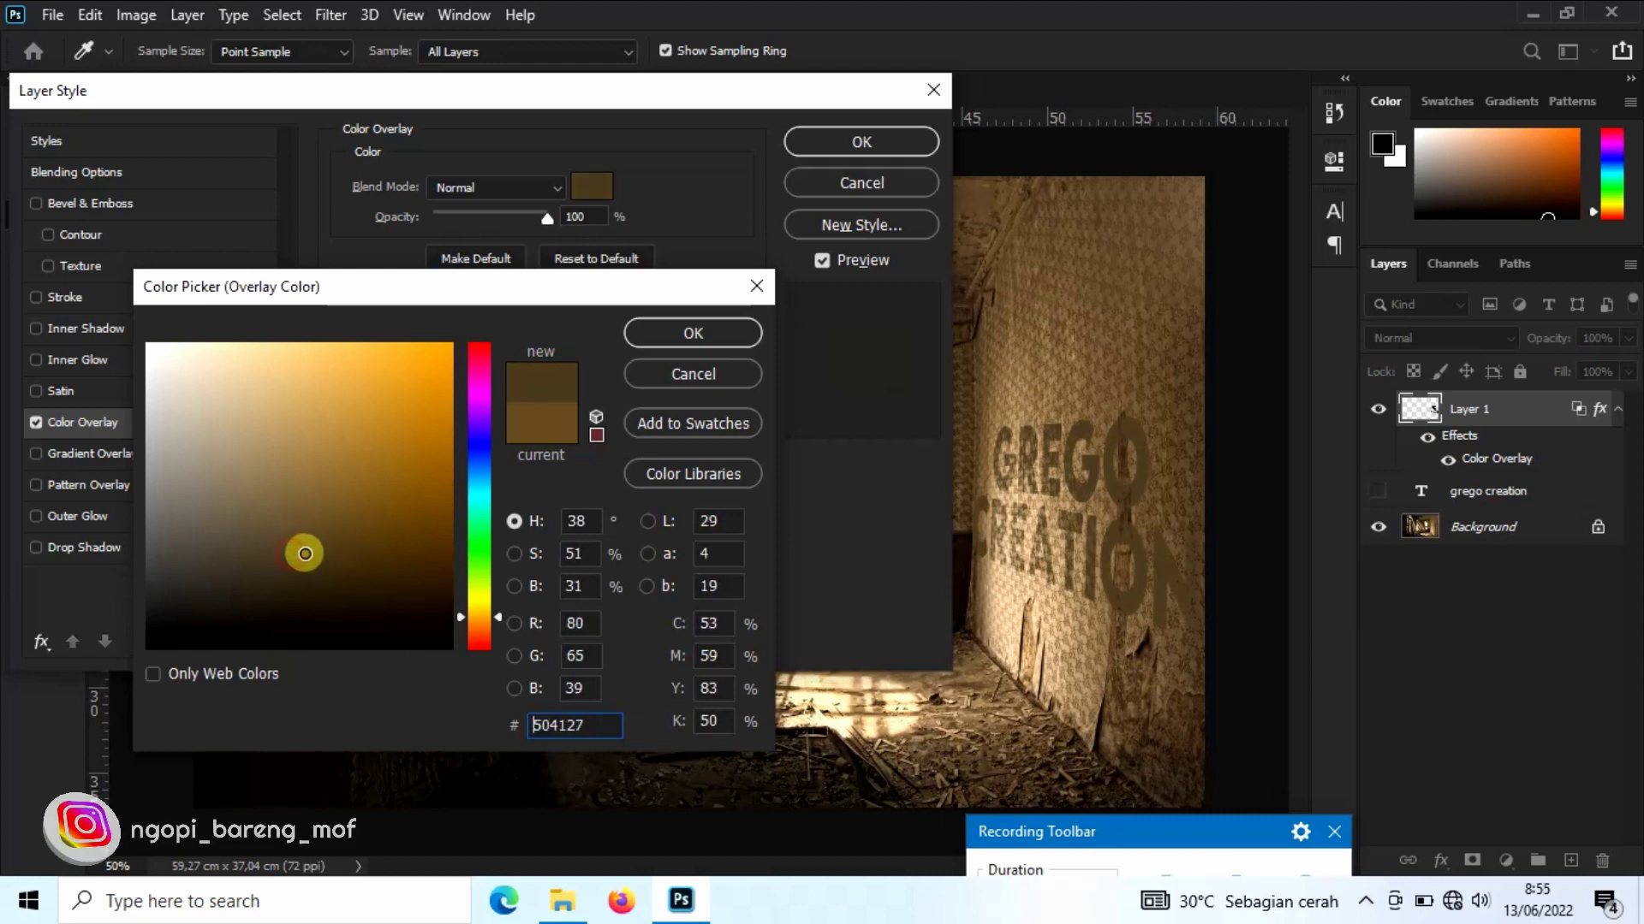
{"action": "left_click", "coordinate": [305, 554]}
{"action": "left_click_drag", "start_coordinate": [316, 552], "coordinate": [326, 550]}
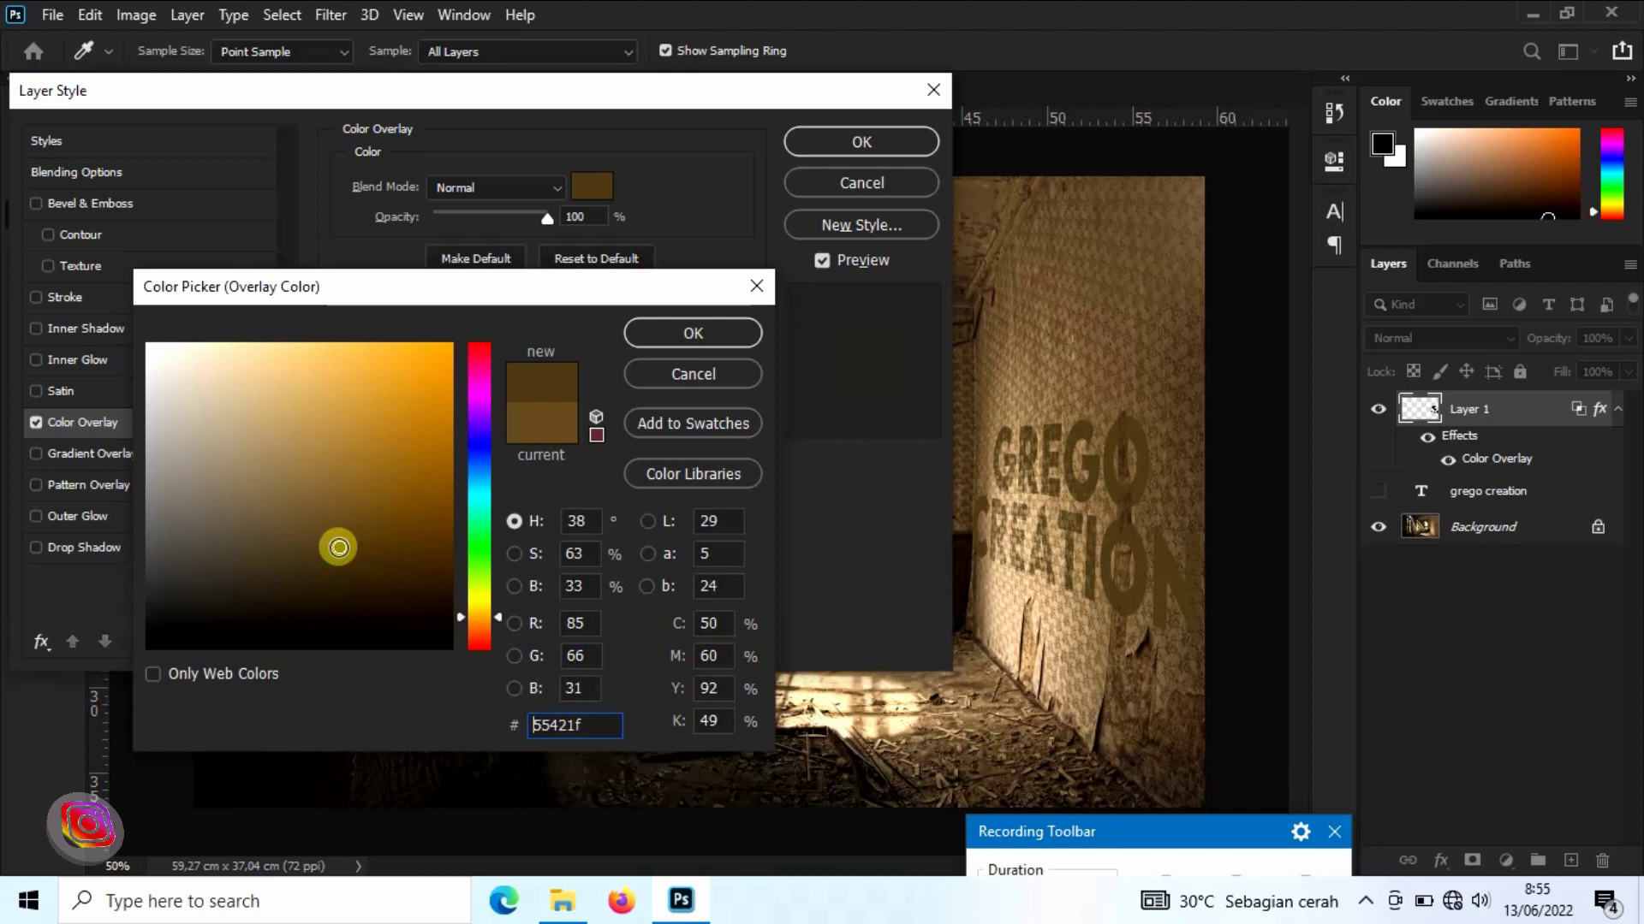
{"action": "mouse_move", "coordinate": [321, 572]}
{"action": "left_mouse_down"}
{"action": "mouse_move", "coordinate": [314, 588]}
{"action": "mouse_move", "coordinate": [315, 543]}
{"action": "left_mouse_up"}
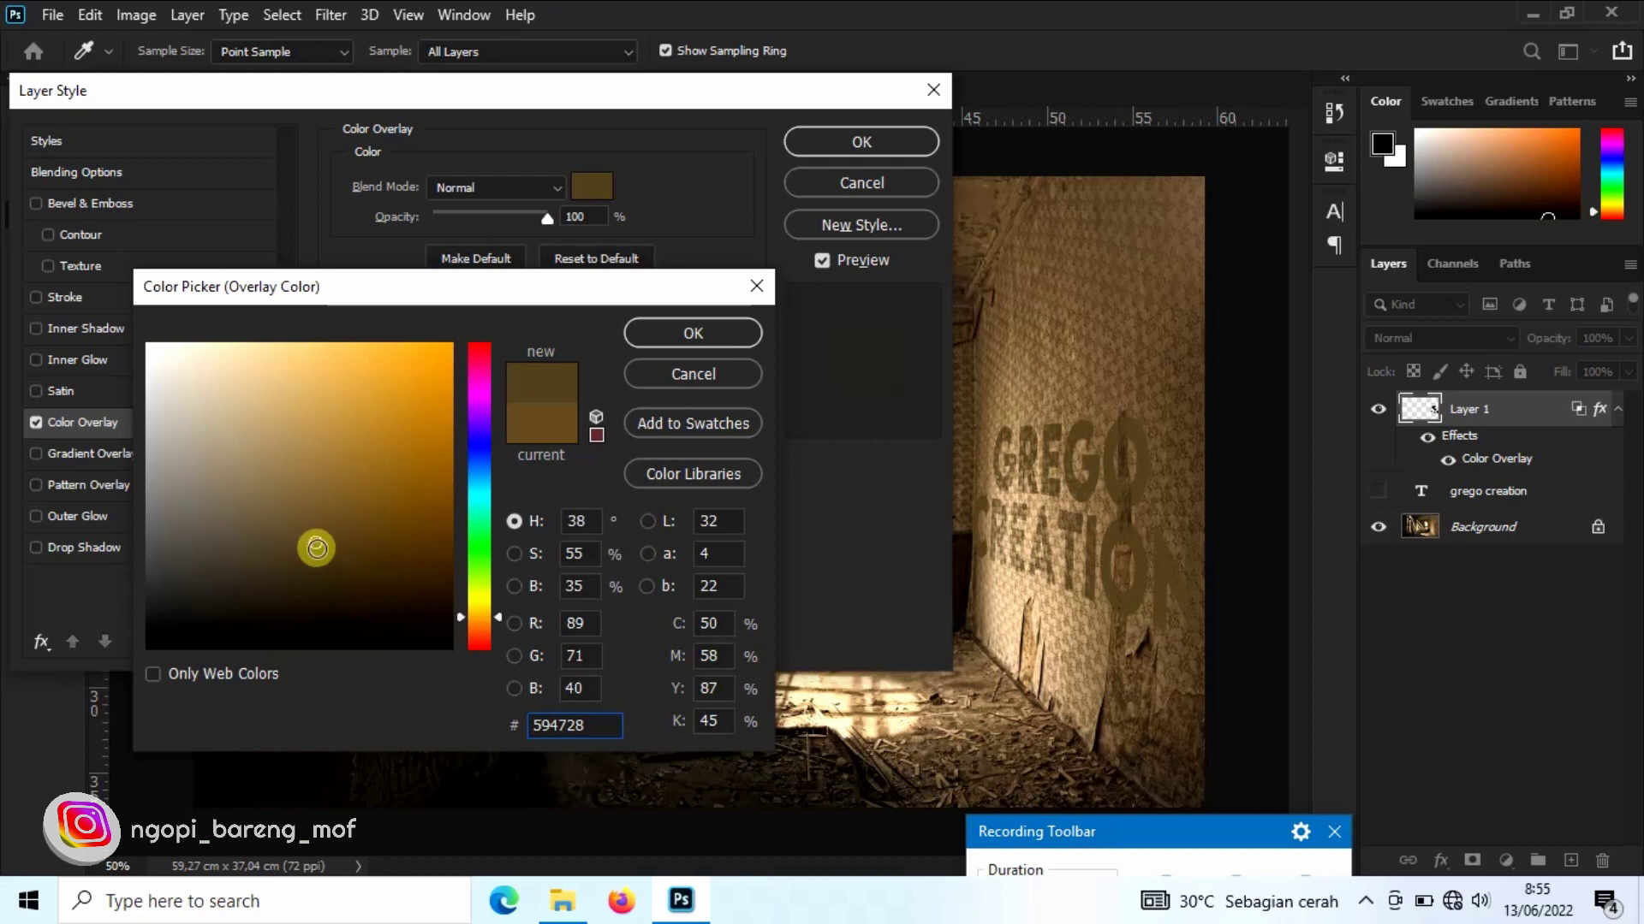
{"action": "left_click", "coordinate": [310, 570]}
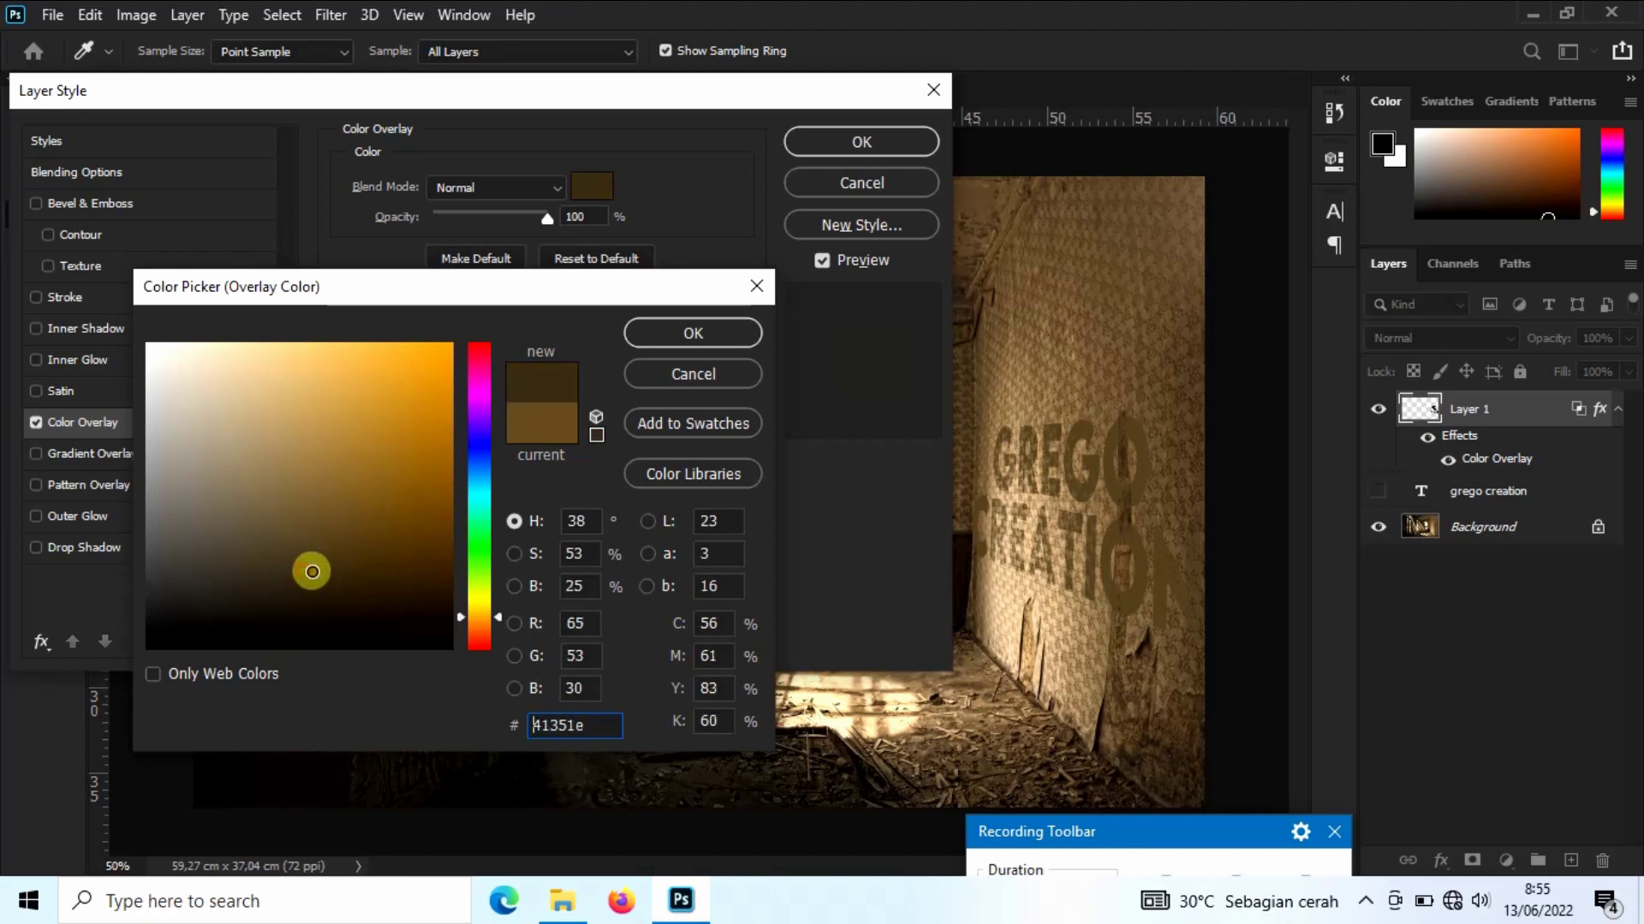
{"action": "left_click_drag", "start_coordinate": [310, 570], "coordinate": [310, 544]}
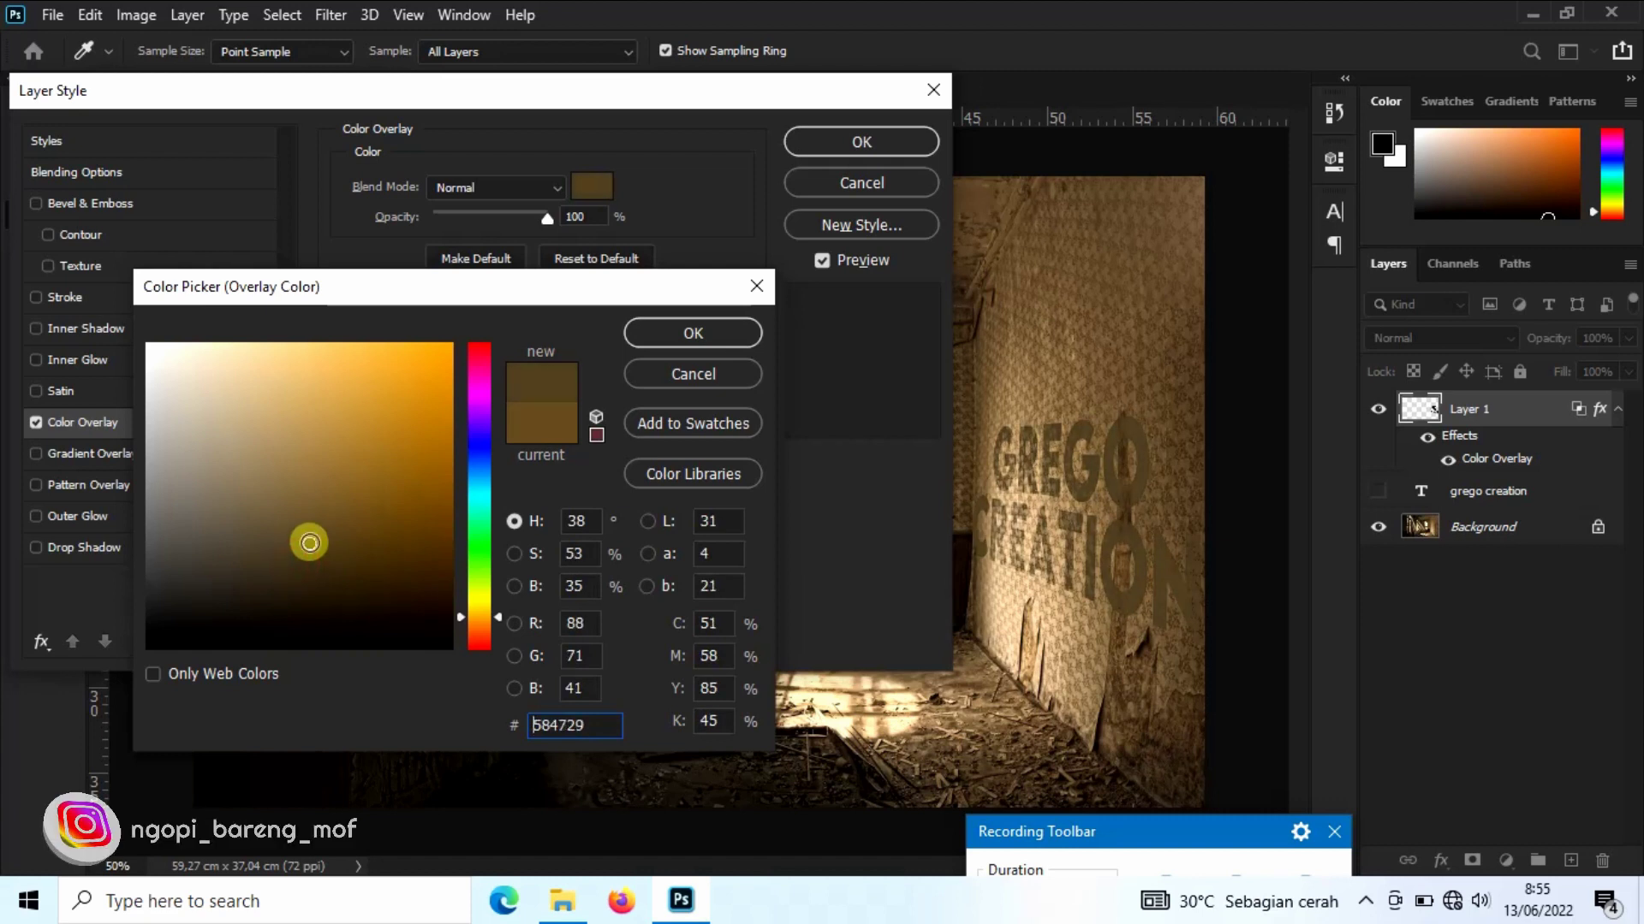
{"action": "left_click", "coordinate": [678, 383]}
{"action": "left_click", "coordinate": [731, 333]}
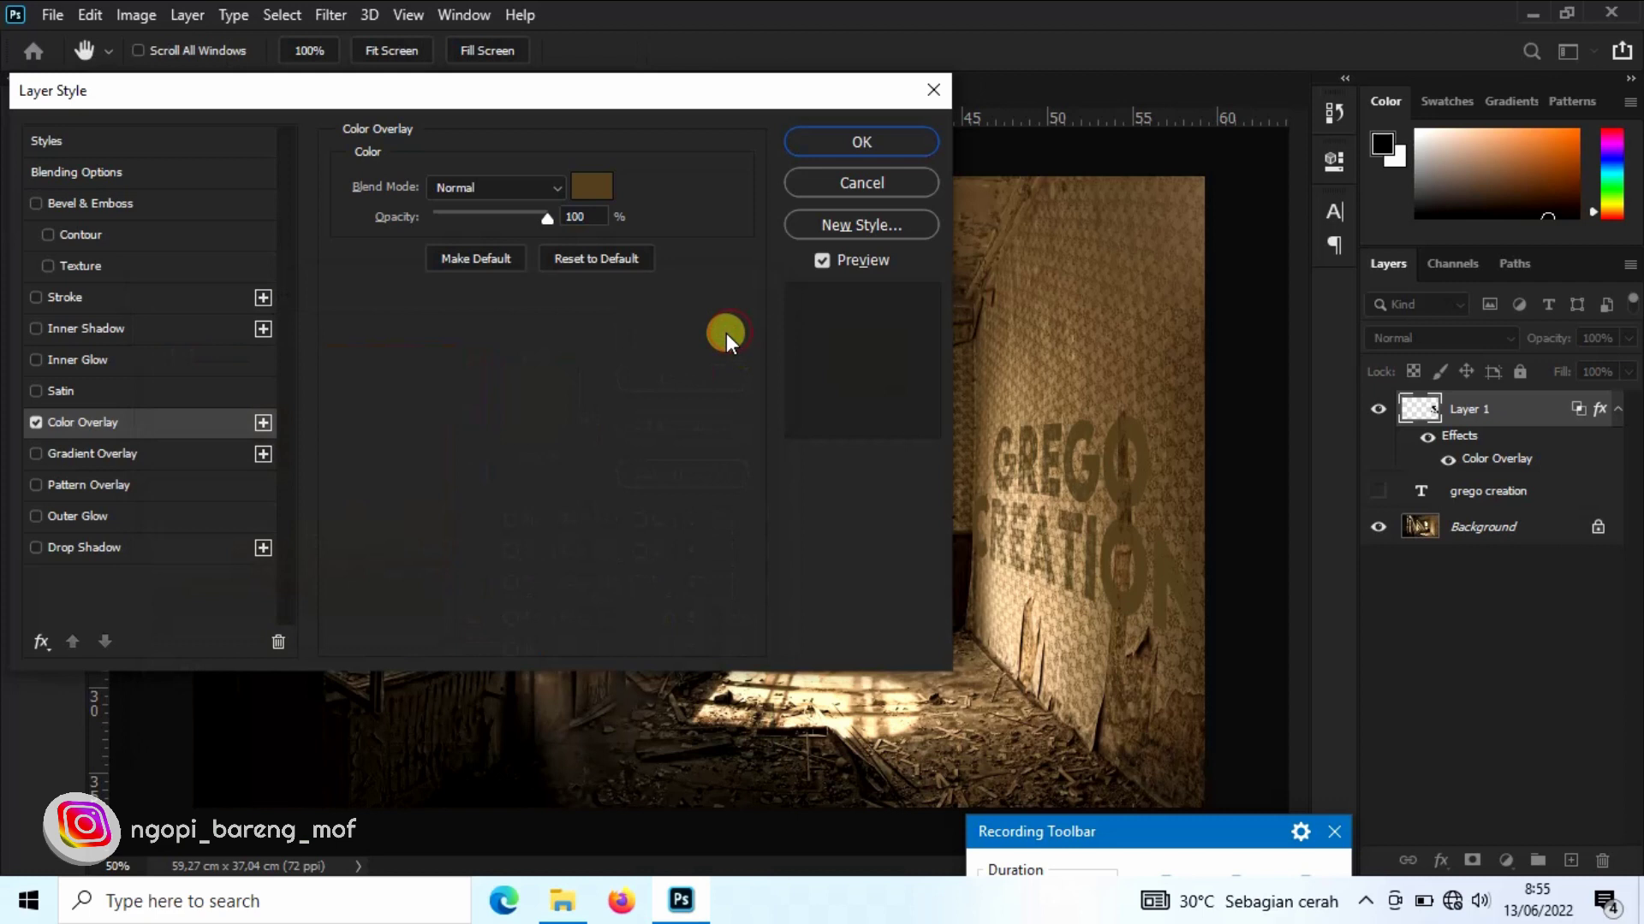
Step: Apply the brown colour overlay style to the lettering layer
{"action": "mouse_move", "coordinate": [413, 96]}
{"action": "left_mouse_down"}
{"action": "mouse_move", "coordinate": [468, 195]}
{"action": "mouse_move", "coordinate": [386, 175]}
{"action": "left_mouse_up"}
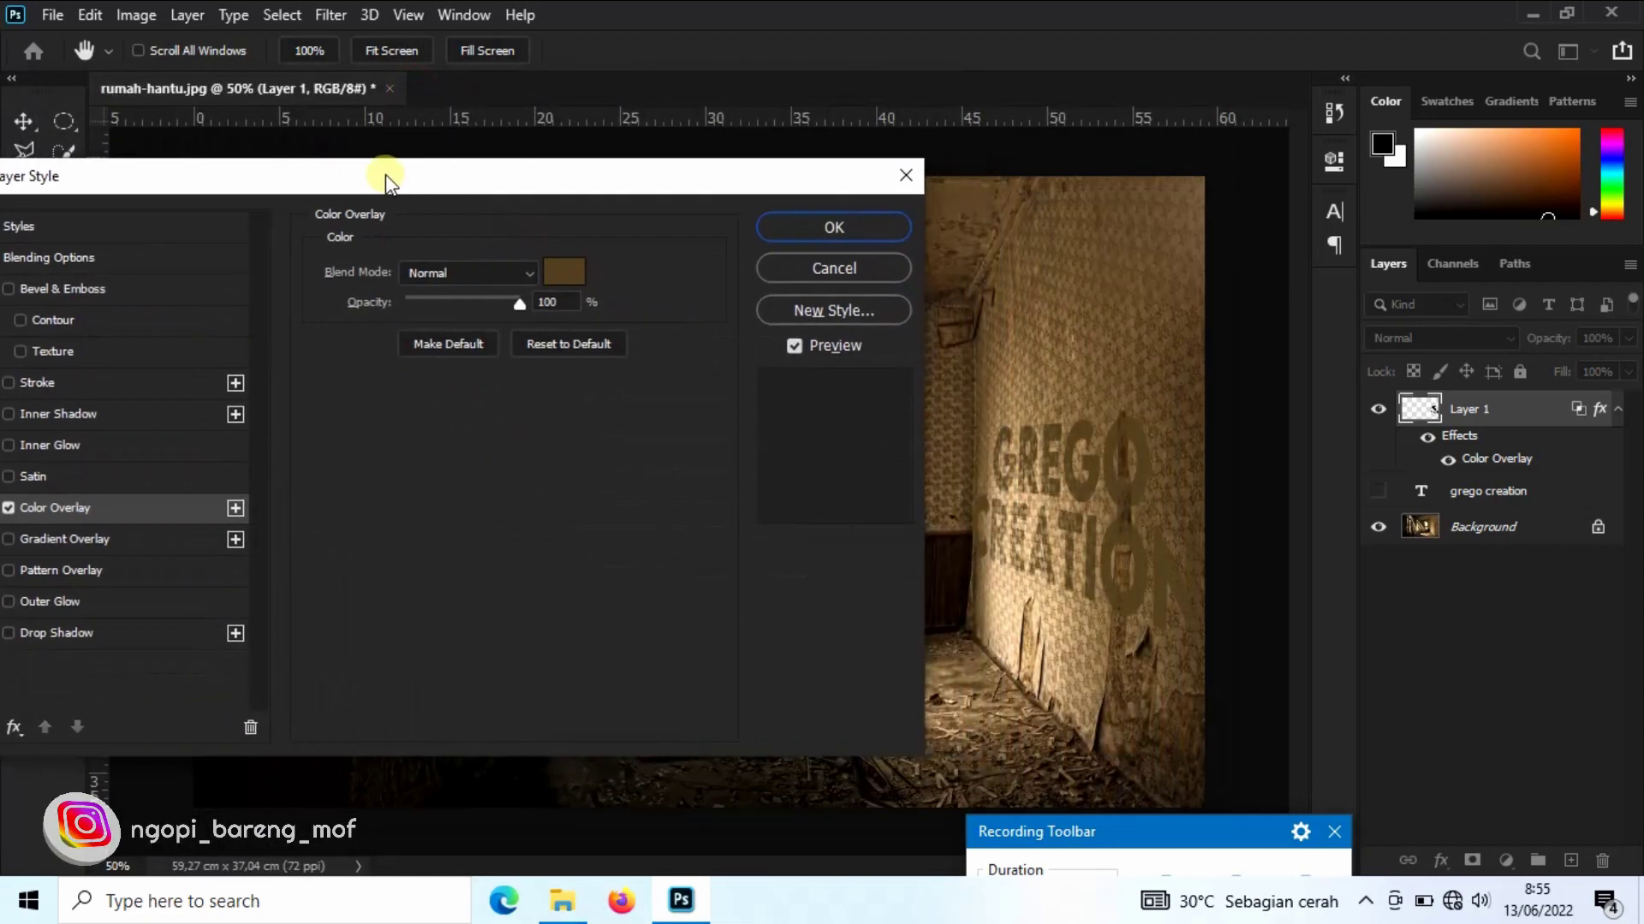
{"action": "left_click", "coordinate": [819, 230]}
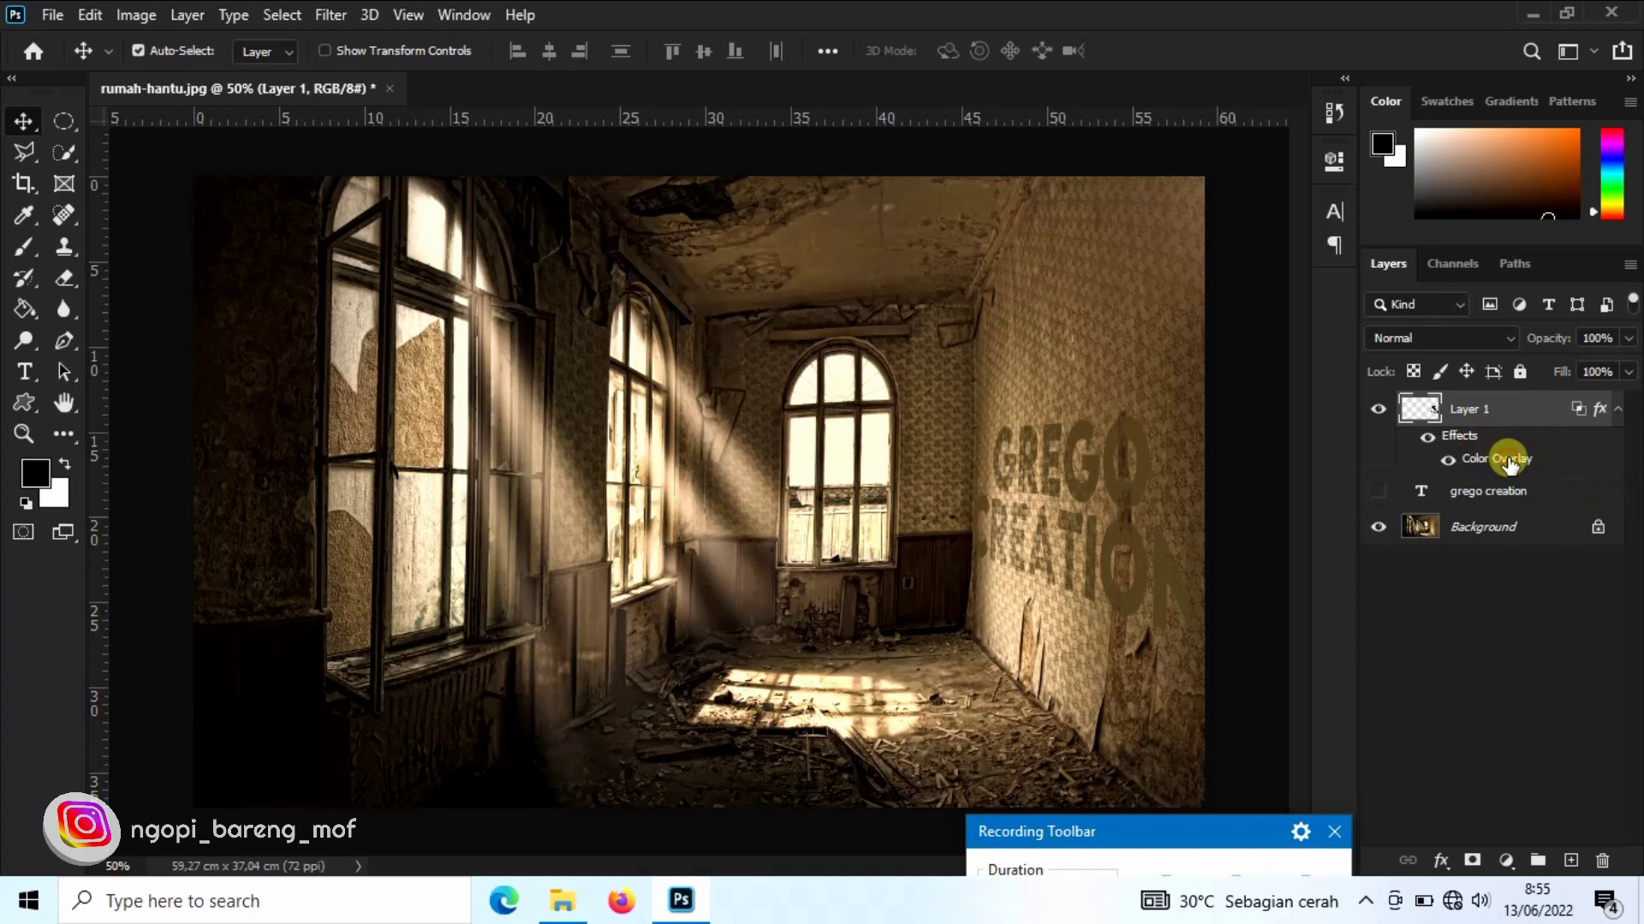
{"action": "left_click", "coordinate": [1508, 460]}
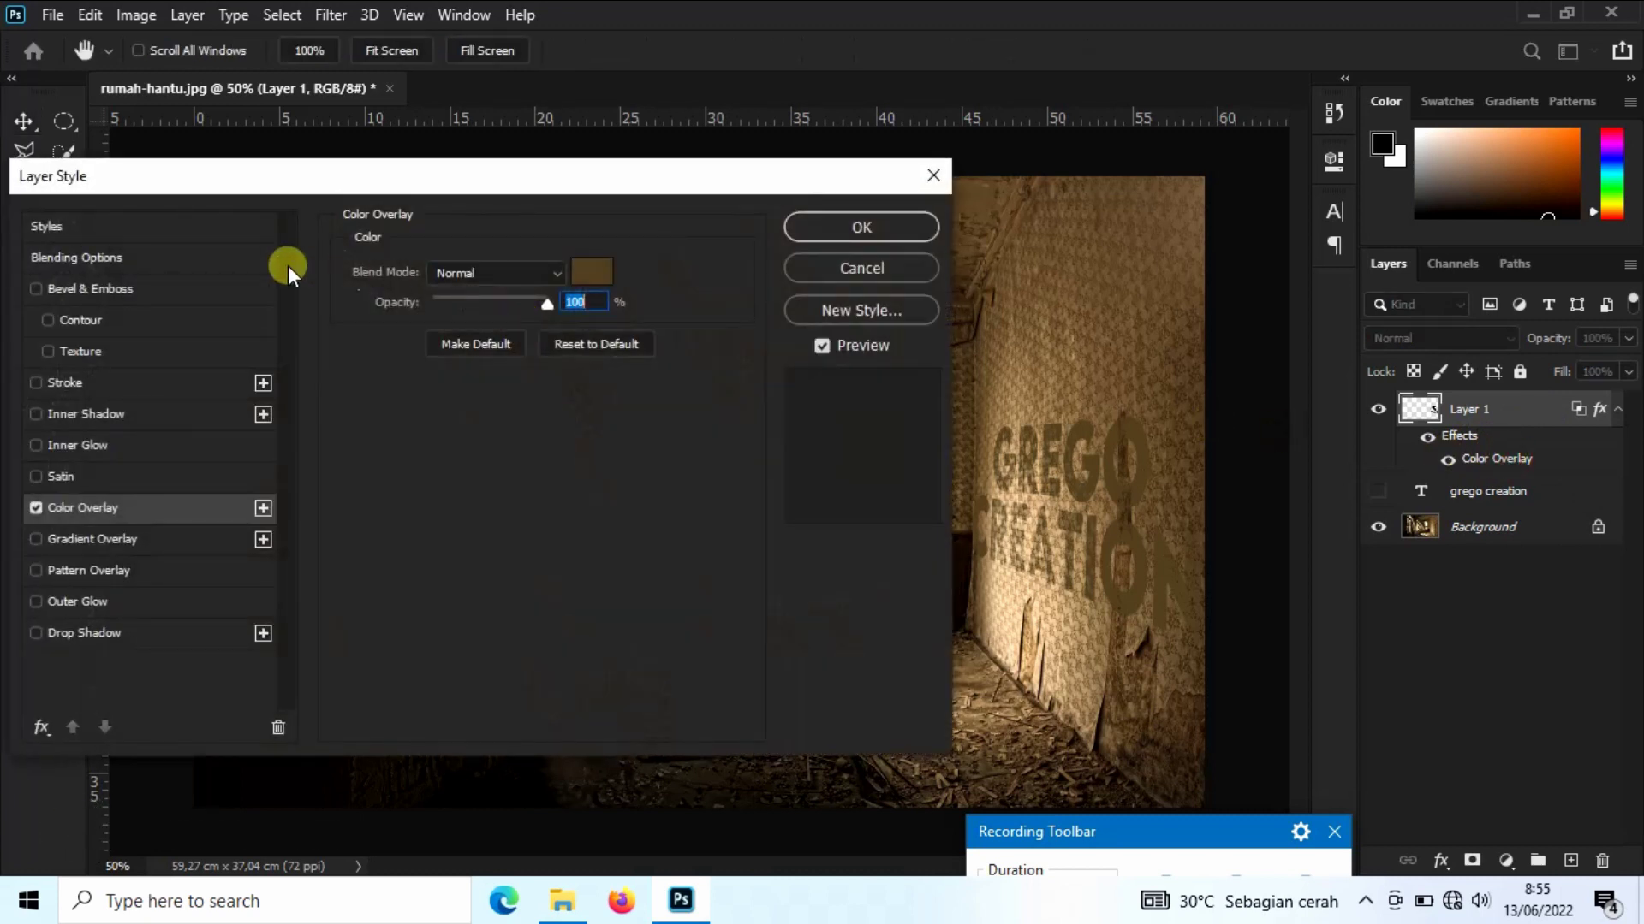
Step: Add an Outer Bevel, Chisel Soft Bevel & Emboss at 0 px size and apply it
{"action": "left_click", "coordinate": [122, 290]}
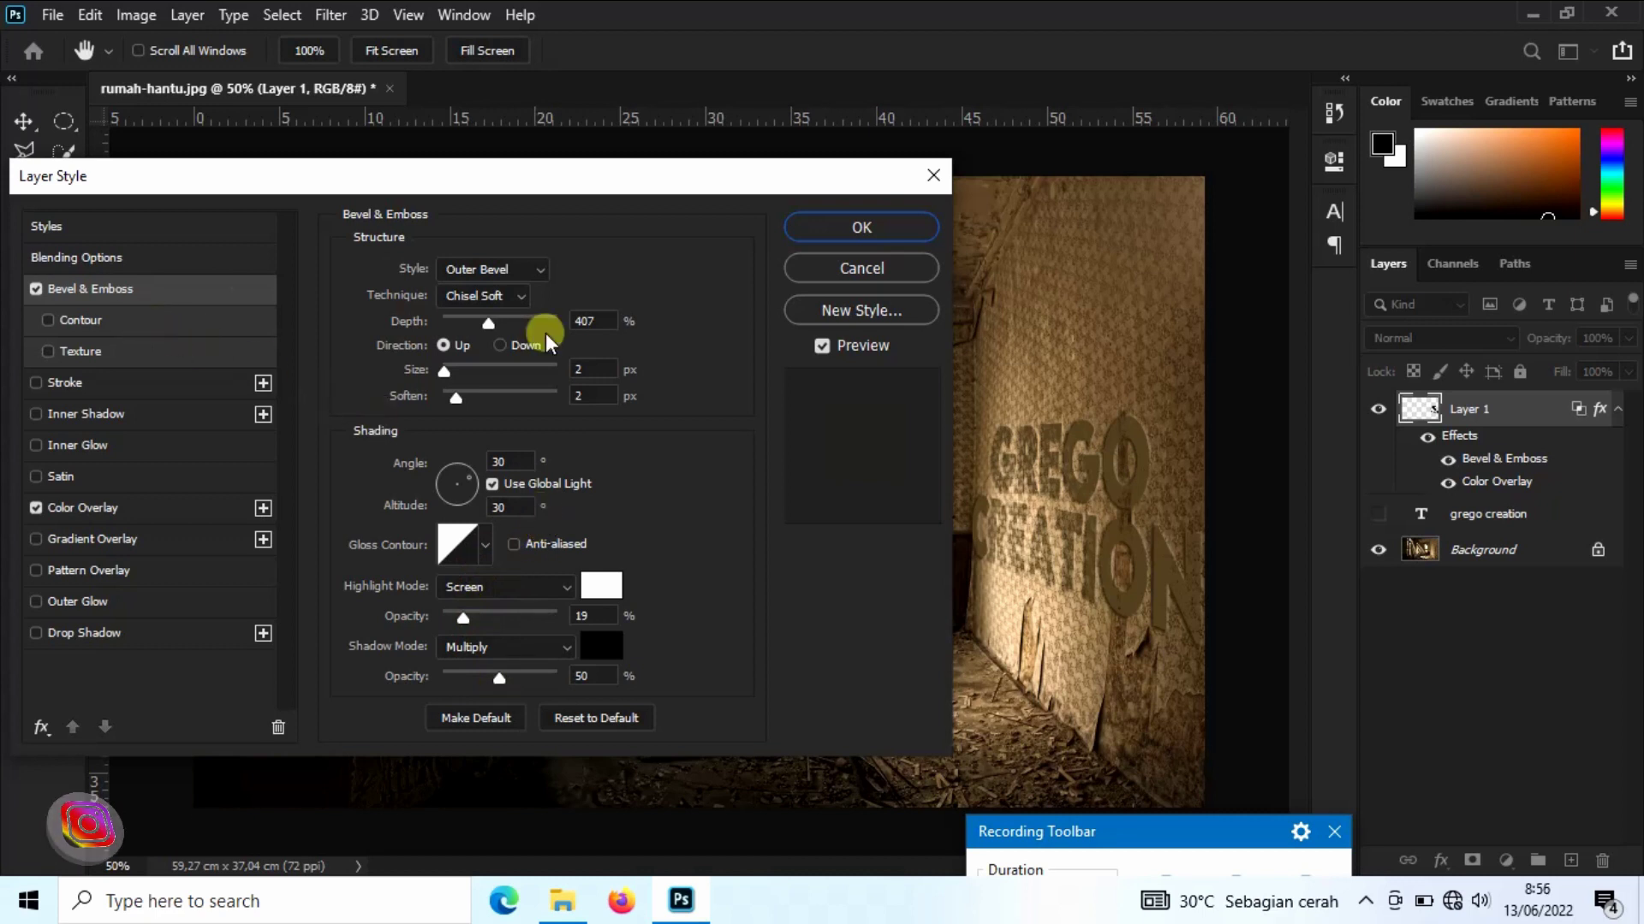
{"action": "left_click_drag", "start_coordinate": [478, 387], "coordinate": [442, 376]}
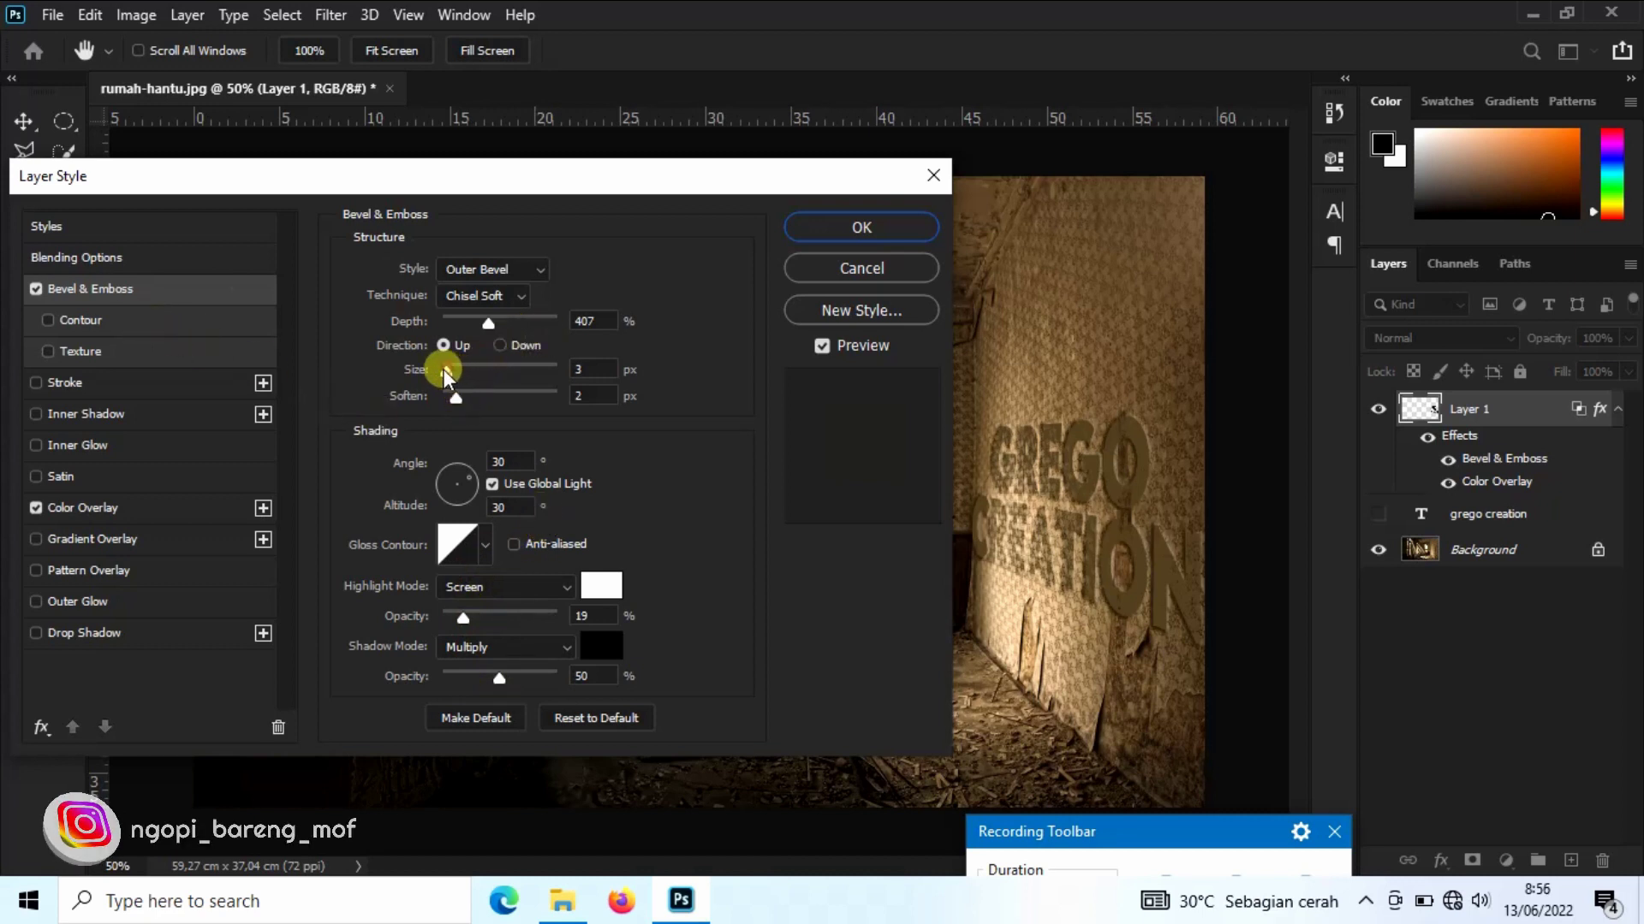
{"action": "left_click_drag", "start_coordinate": [441, 377], "coordinate": [442, 376]}
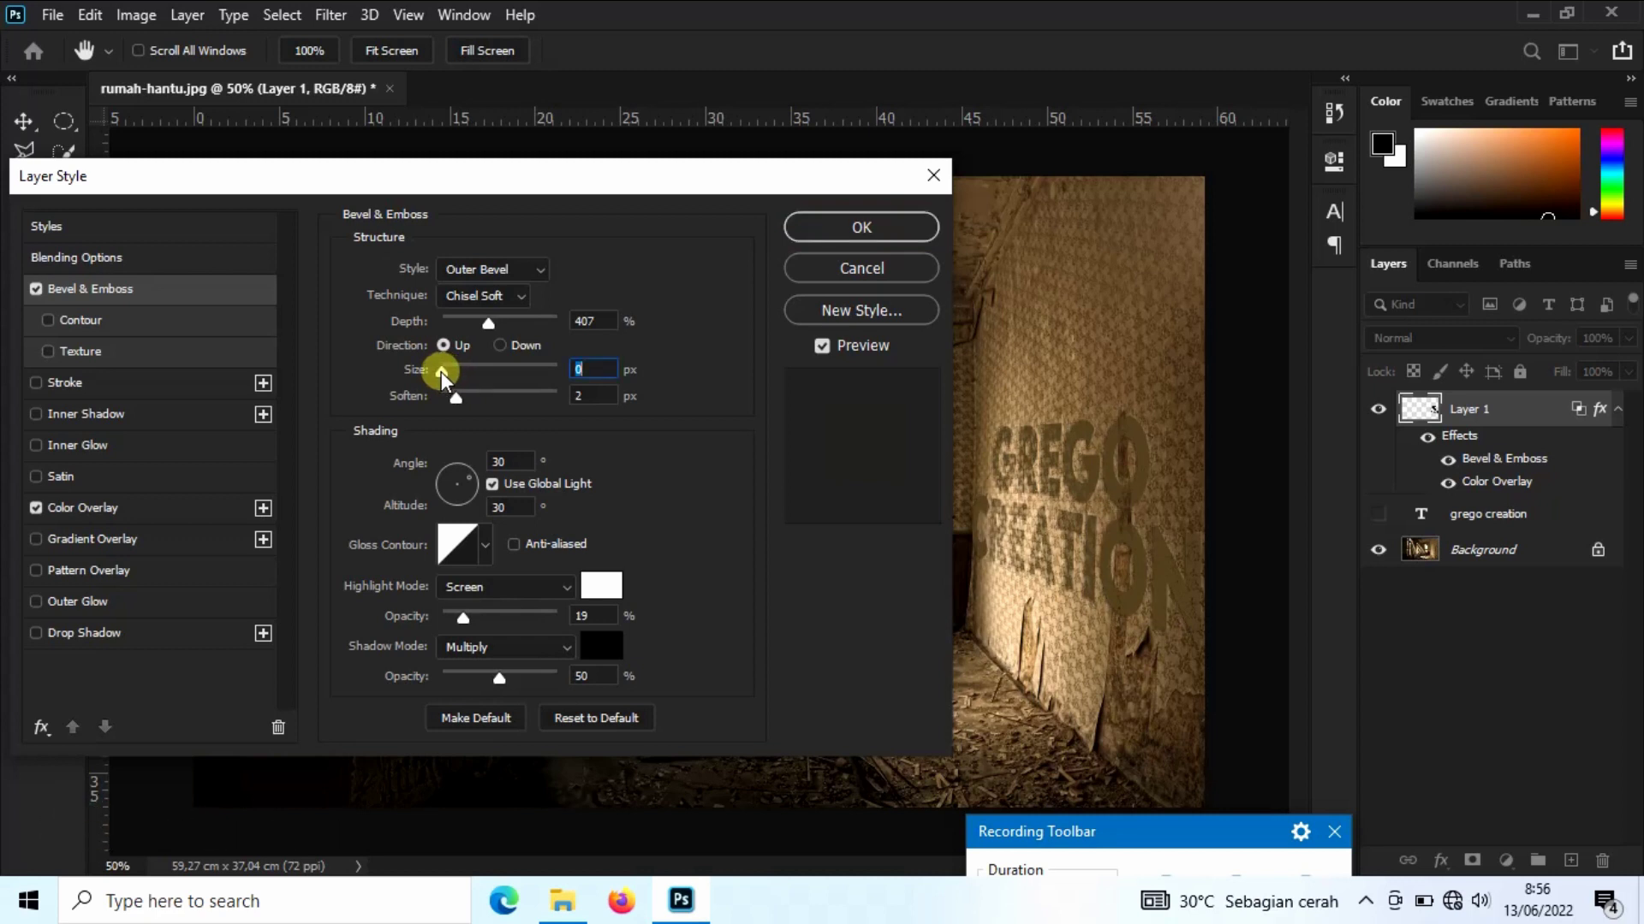
{"action": "left_click", "coordinate": [884, 228]}
{"action": "left_click", "coordinate": [883, 228]}
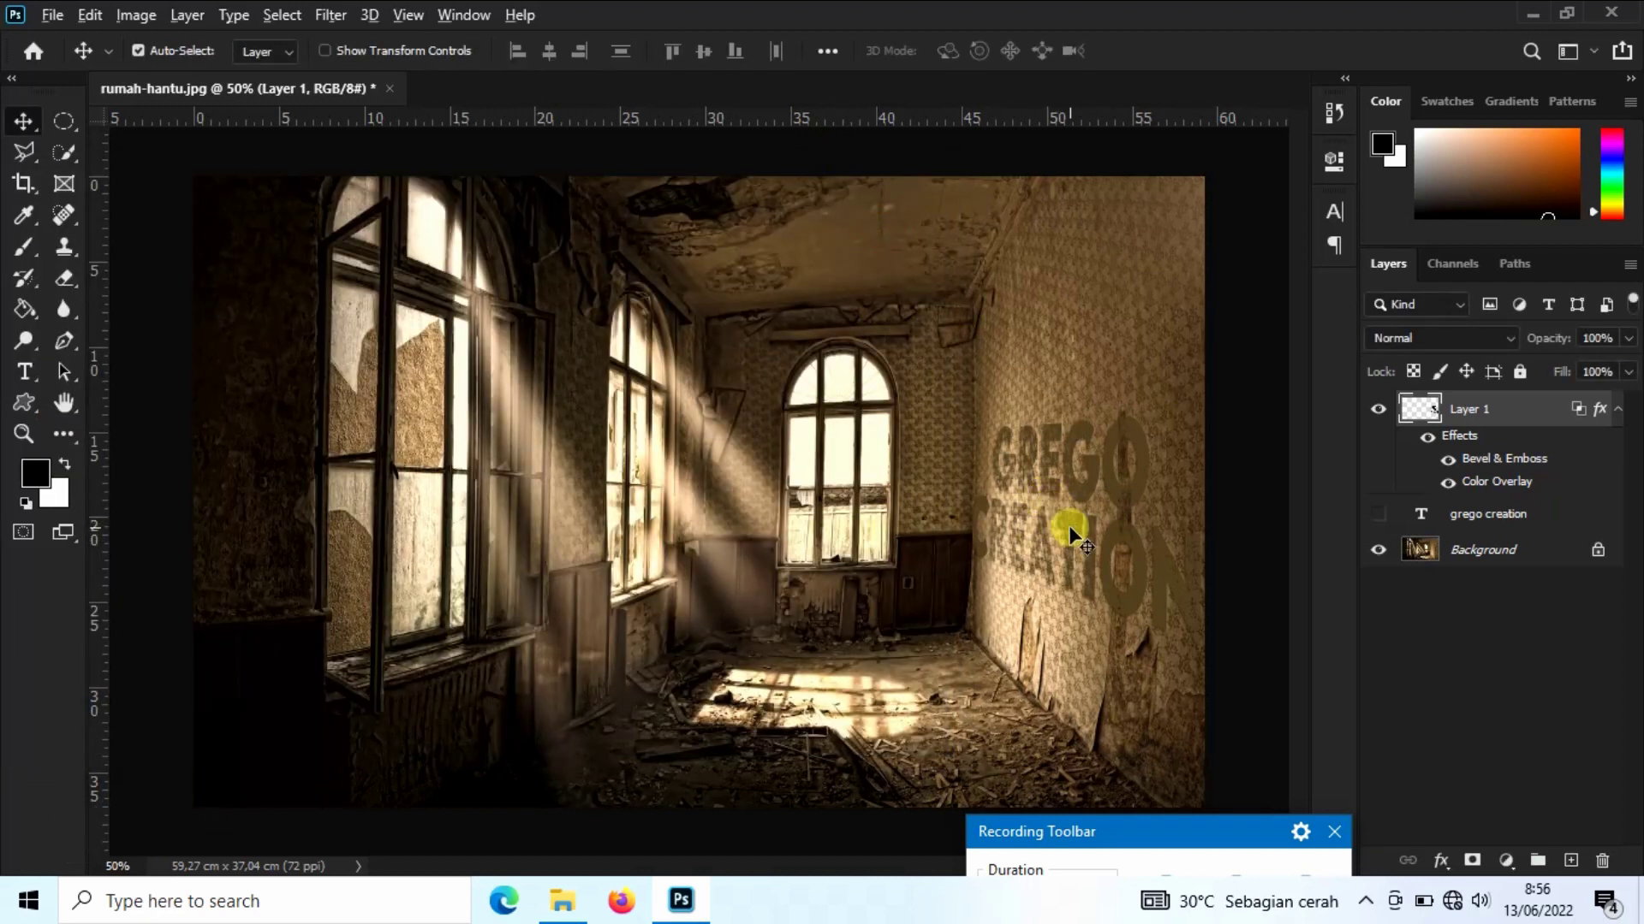
{"action": "scroll", "coordinate": [1069, 525], "scroll_direction": "up", "scroll_amount": 2}
{"action": "scroll", "coordinate": [1147, 539], "scroll_direction": "up", "scroll_amount": 2}
{"action": "scroll", "coordinate": [1164, 544], "scroll_direction": "up", "scroll_amount": 1}
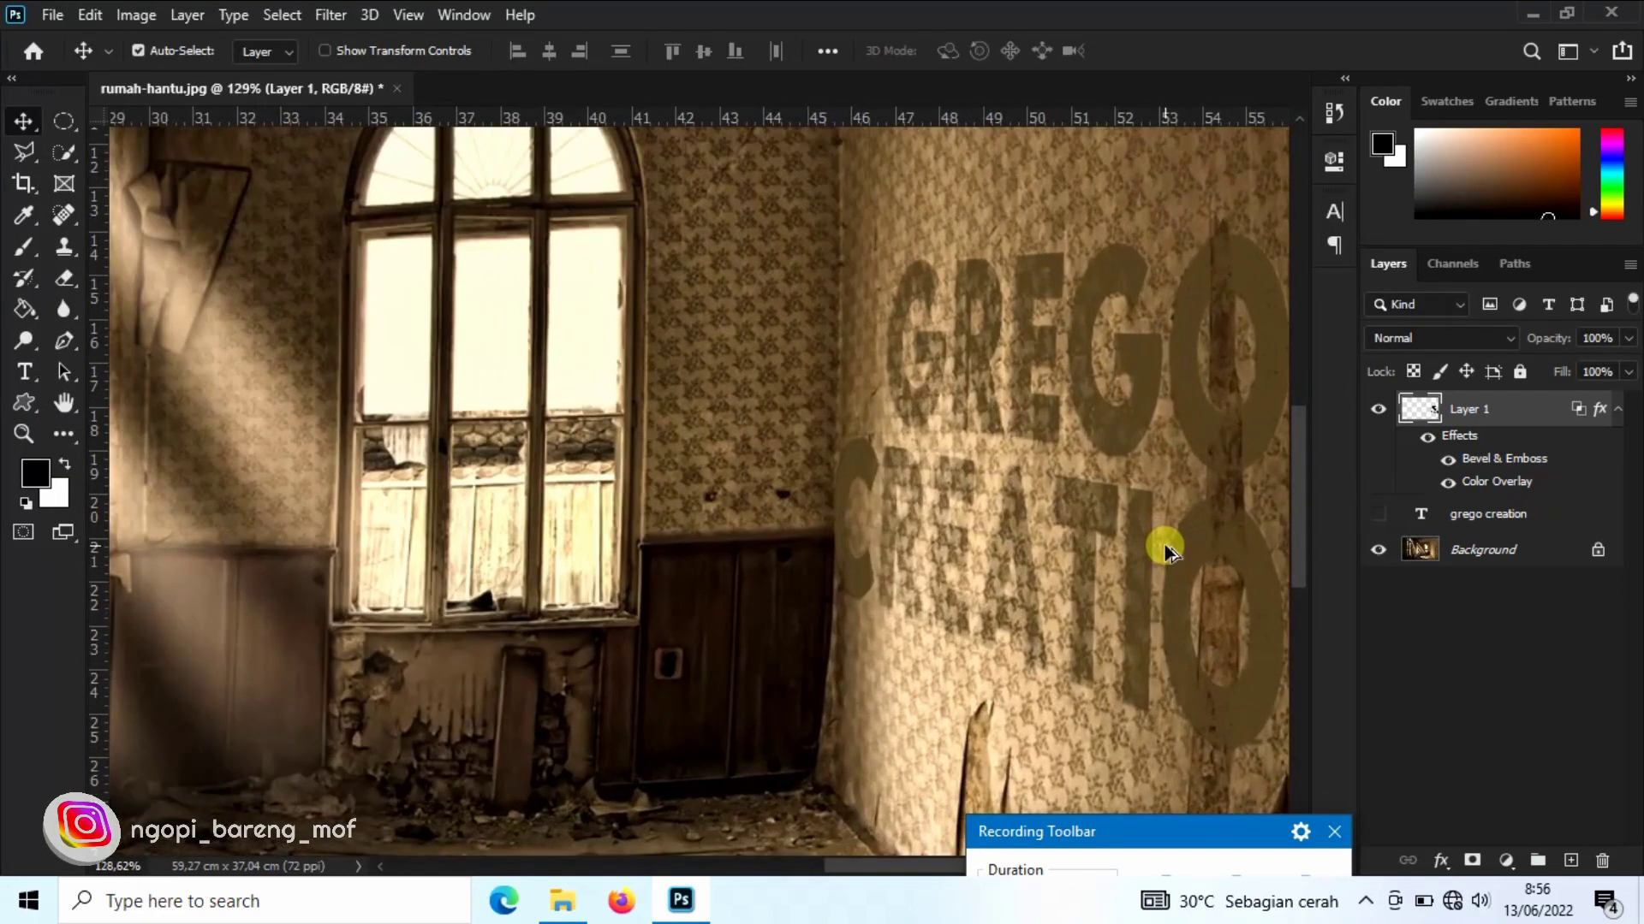
{"action": "scroll", "coordinate": [1164, 545], "scroll_direction": "down", "scroll_amount": 2}
{"action": "scroll", "coordinate": [1164, 544], "scroll_direction": "down", "scroll_amount": 1}
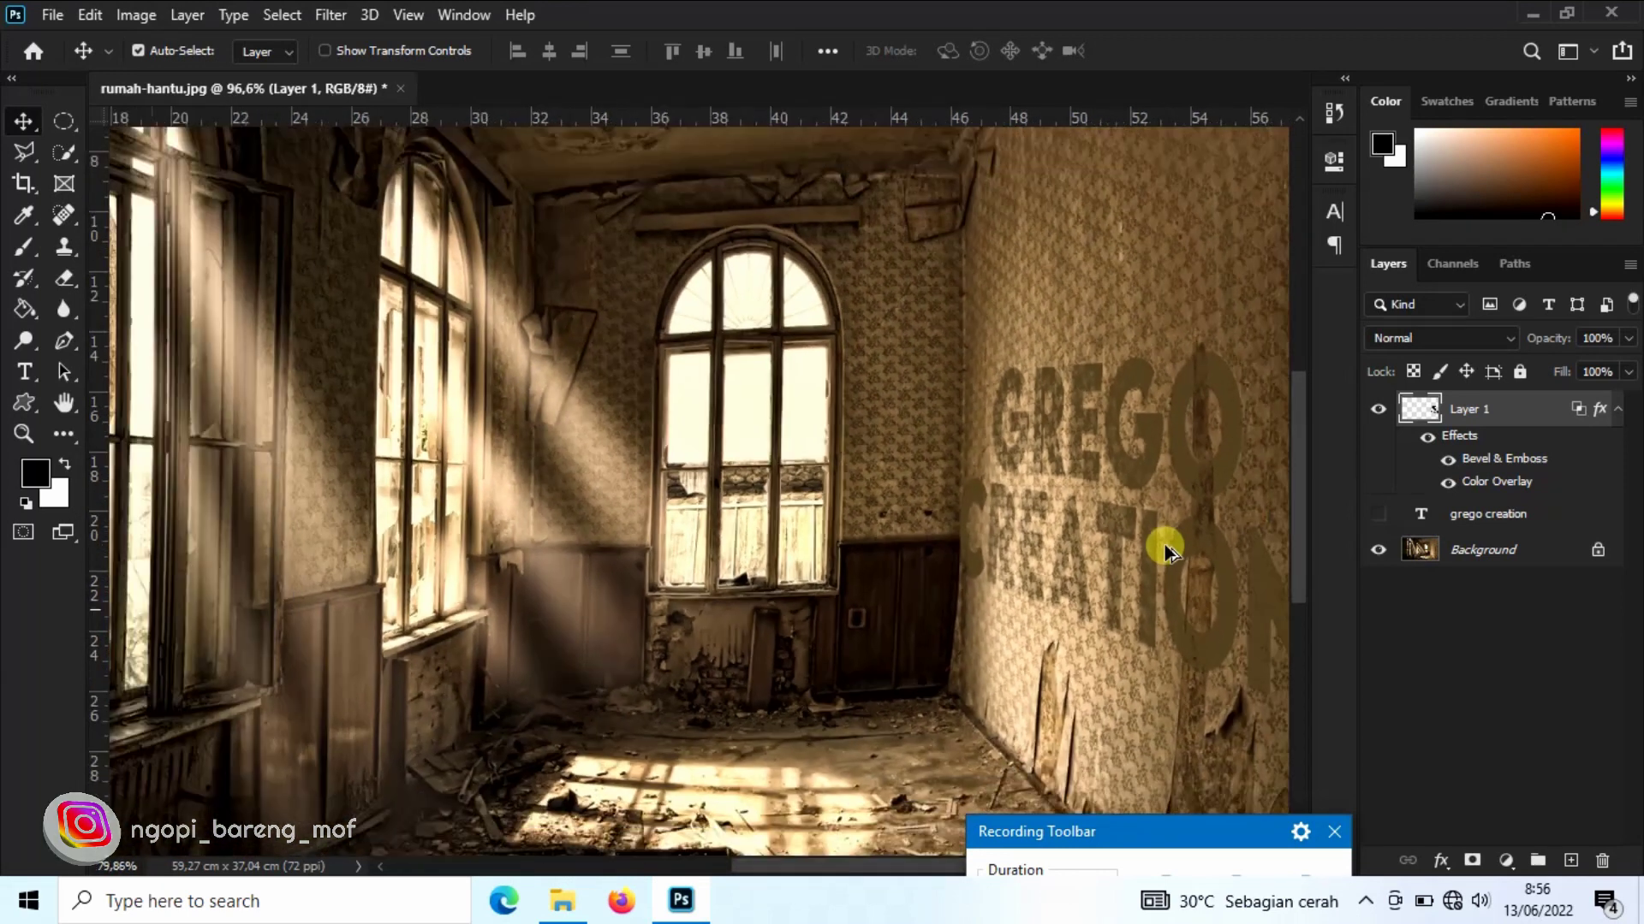
{"action": "scroll", "coordinate": [1164, 545], "scroll_direction": "down", "scroll_amount": 1}
{"action": "scroll", "coordinate": [1164, 544], "scroll_direction": "down", "scroll_amount": 2}
{"action": "scroll", "coordinate": [1164, 544], "scroll_direction": "down", "scroll_amount": 1}
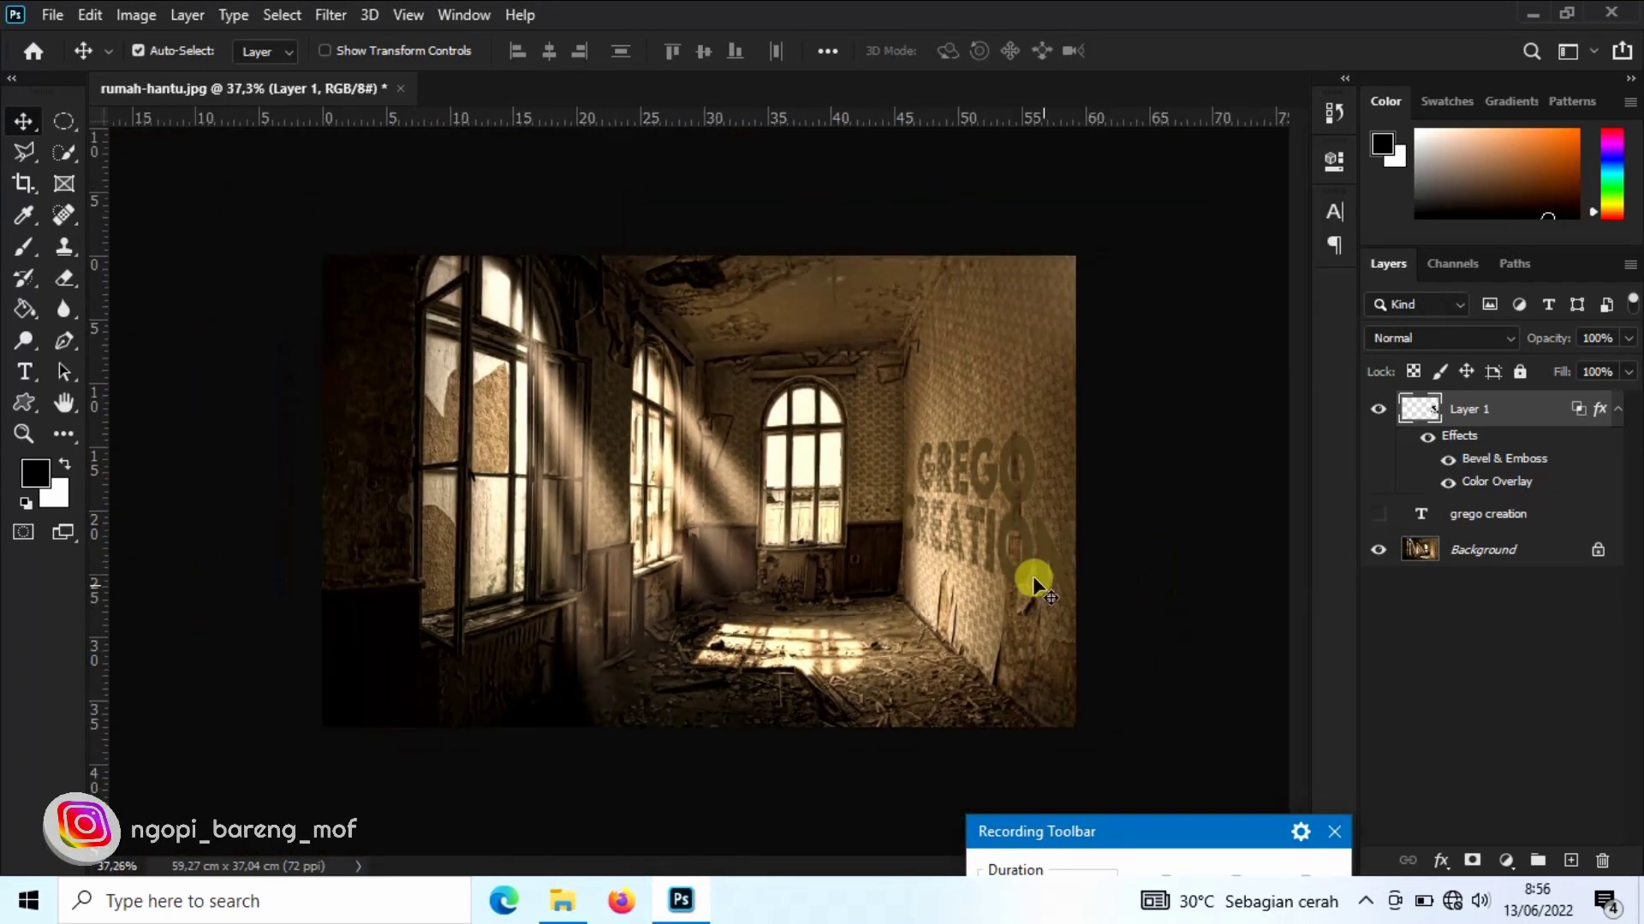
{"action": "scroll", "coordinate": [995, 560], "scroll_direction": "up", "scroll_amount": 1}
{"action": "scroll", "coordinate": [998, 558], "scroll_direction": "up", "scroll_amount": 1}
{"action": "scroll", "coordinate": [1211, 565], "scroll_direction": "up", "scroll_amount": 1}
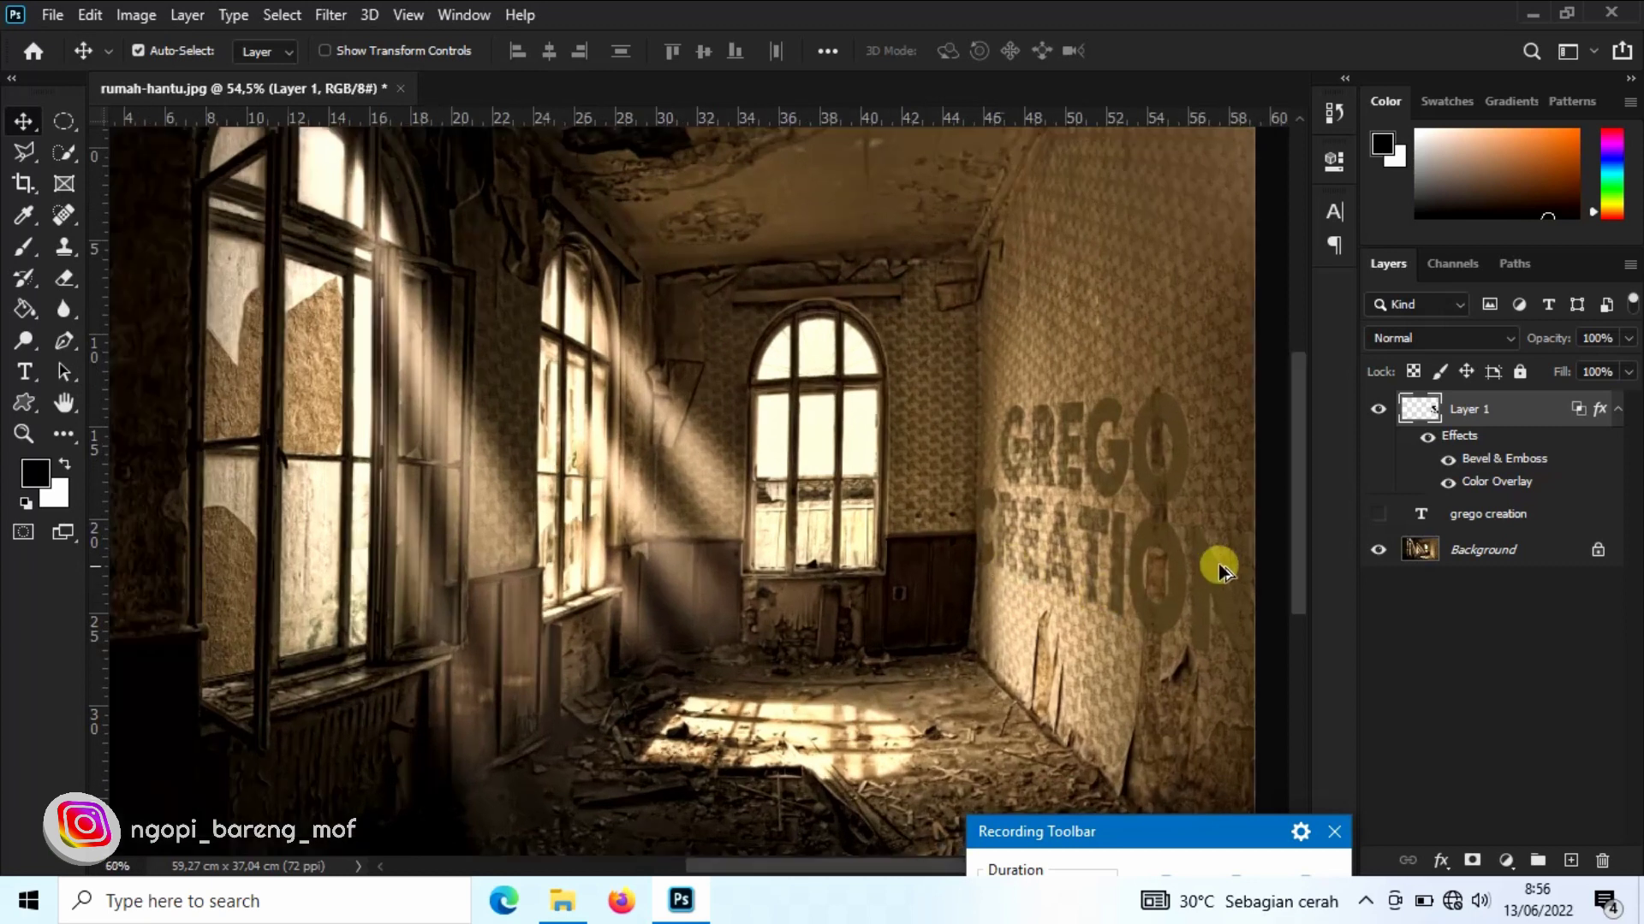
{"action": "scroll", "coordinate": [1219, 564], "scroll_direction": "up", "scroll_amount": 1}
{"action": "scroll", "coordinate": [1173, 565], "scroll_direction": "up", "scroll_amount": 1}
{"action": "scroll", "coordinate": [1164, 561], "scroll_direction": "up", "scroll_amount": 1}
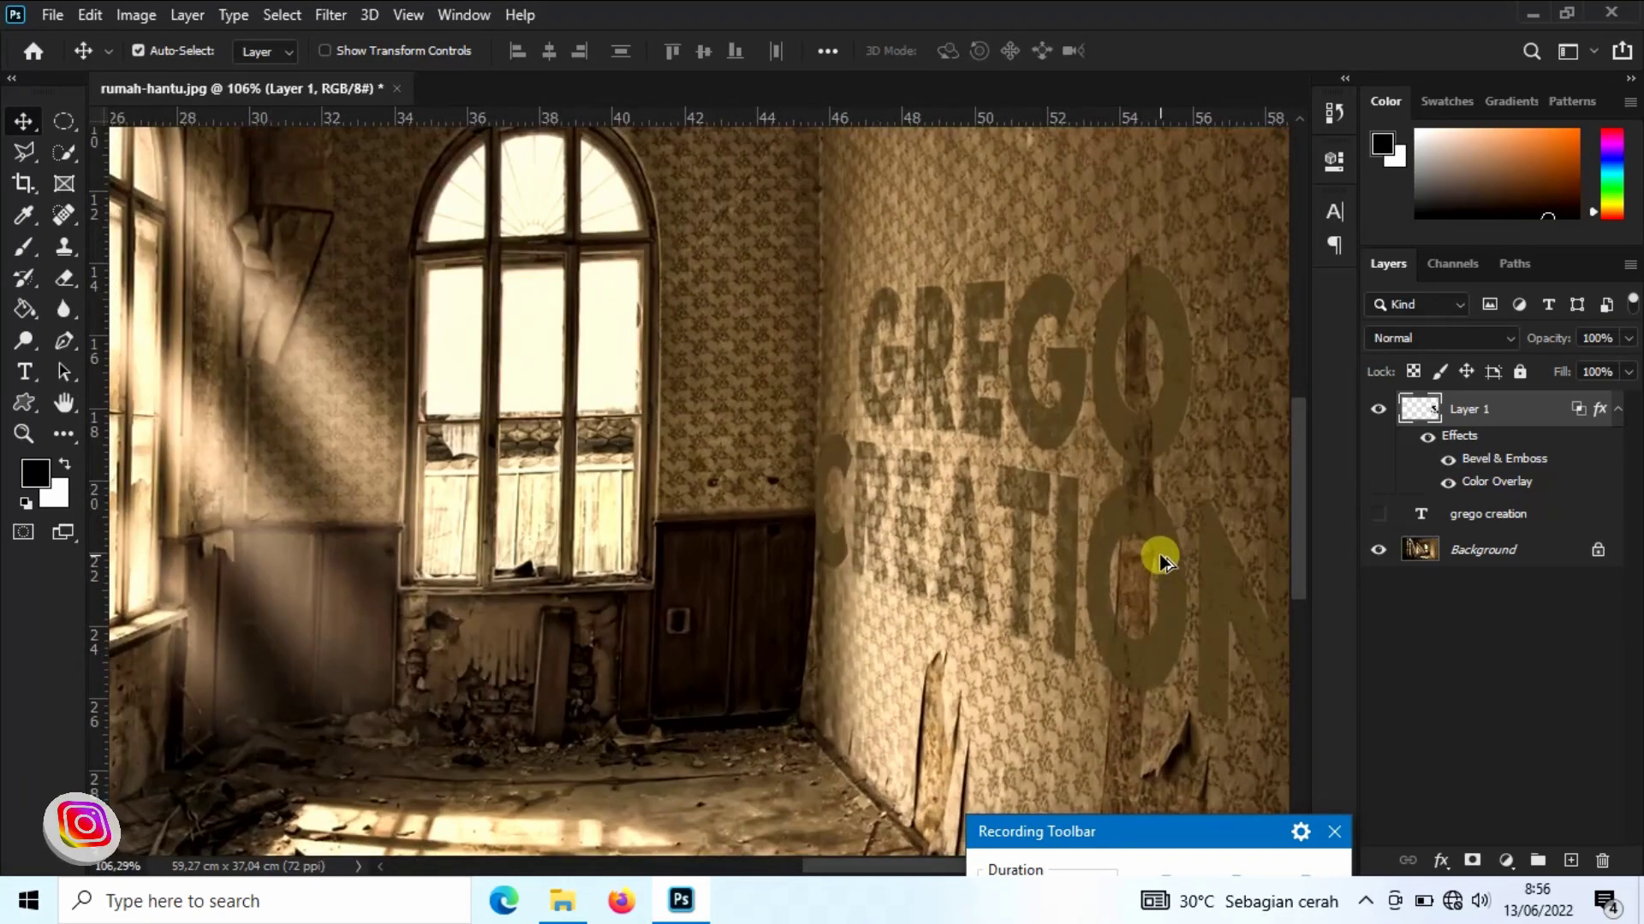
{"action": "scroll", "coordinate": [1159, 561], "scroll_direction": "up", "scroll_amount": 2}
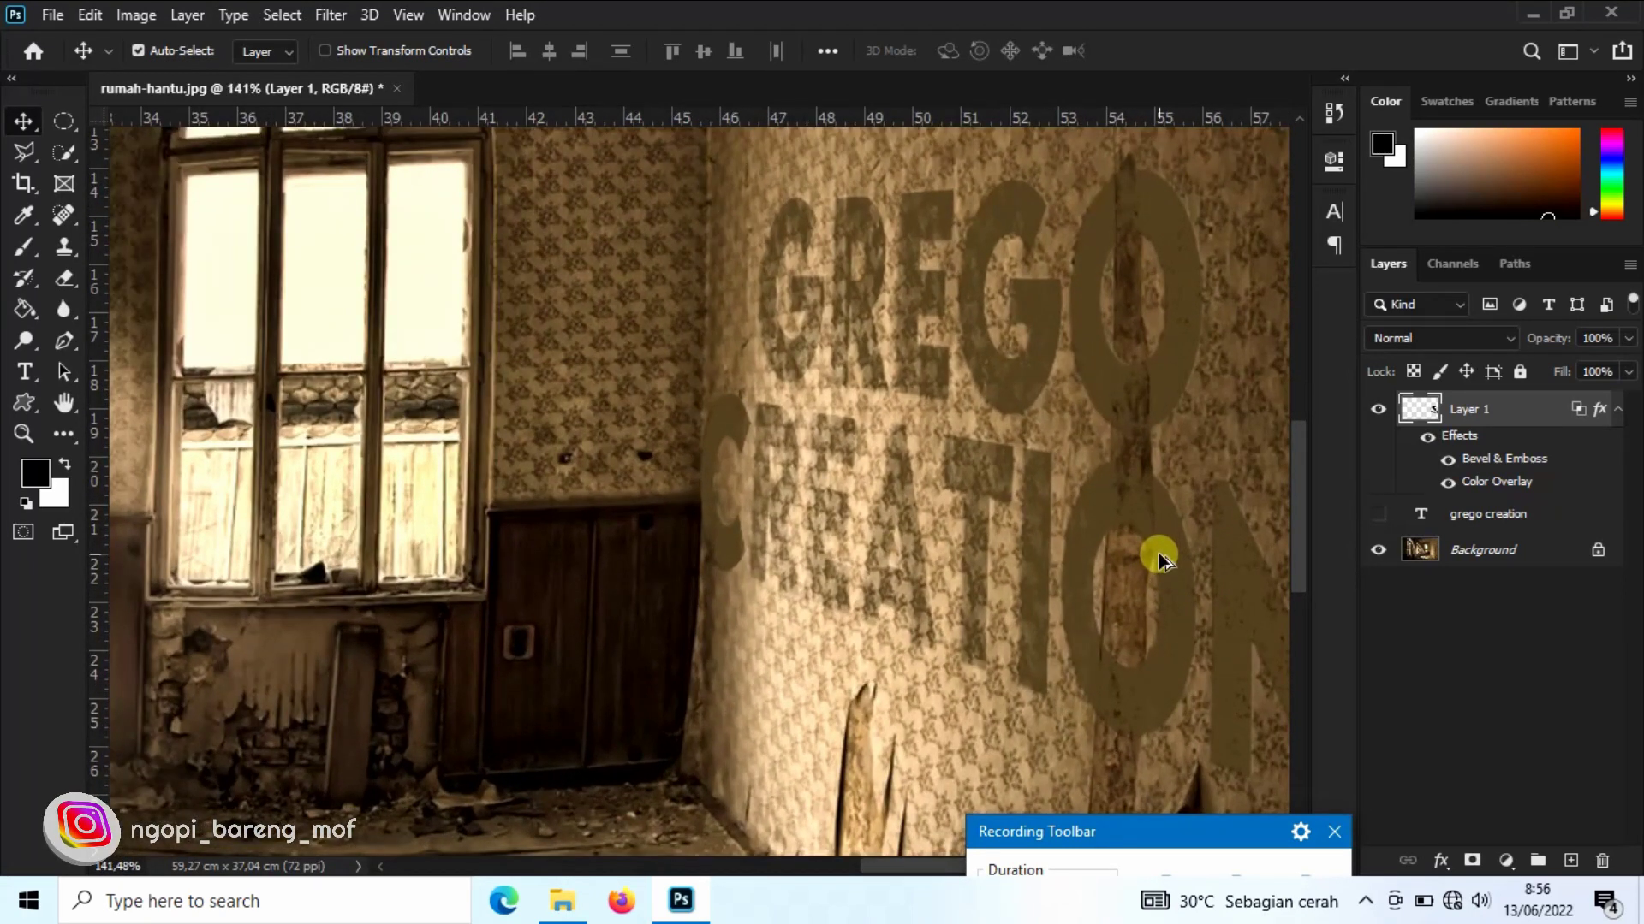
{"action": "scroll", "coordinate": [1158, 560], "scroll_direction": "down", "scroll_amount": 1}
{"action": "scroll", "coordinate": [1158, 560], "scroll_direction": "down", "scroll_amount": 1}
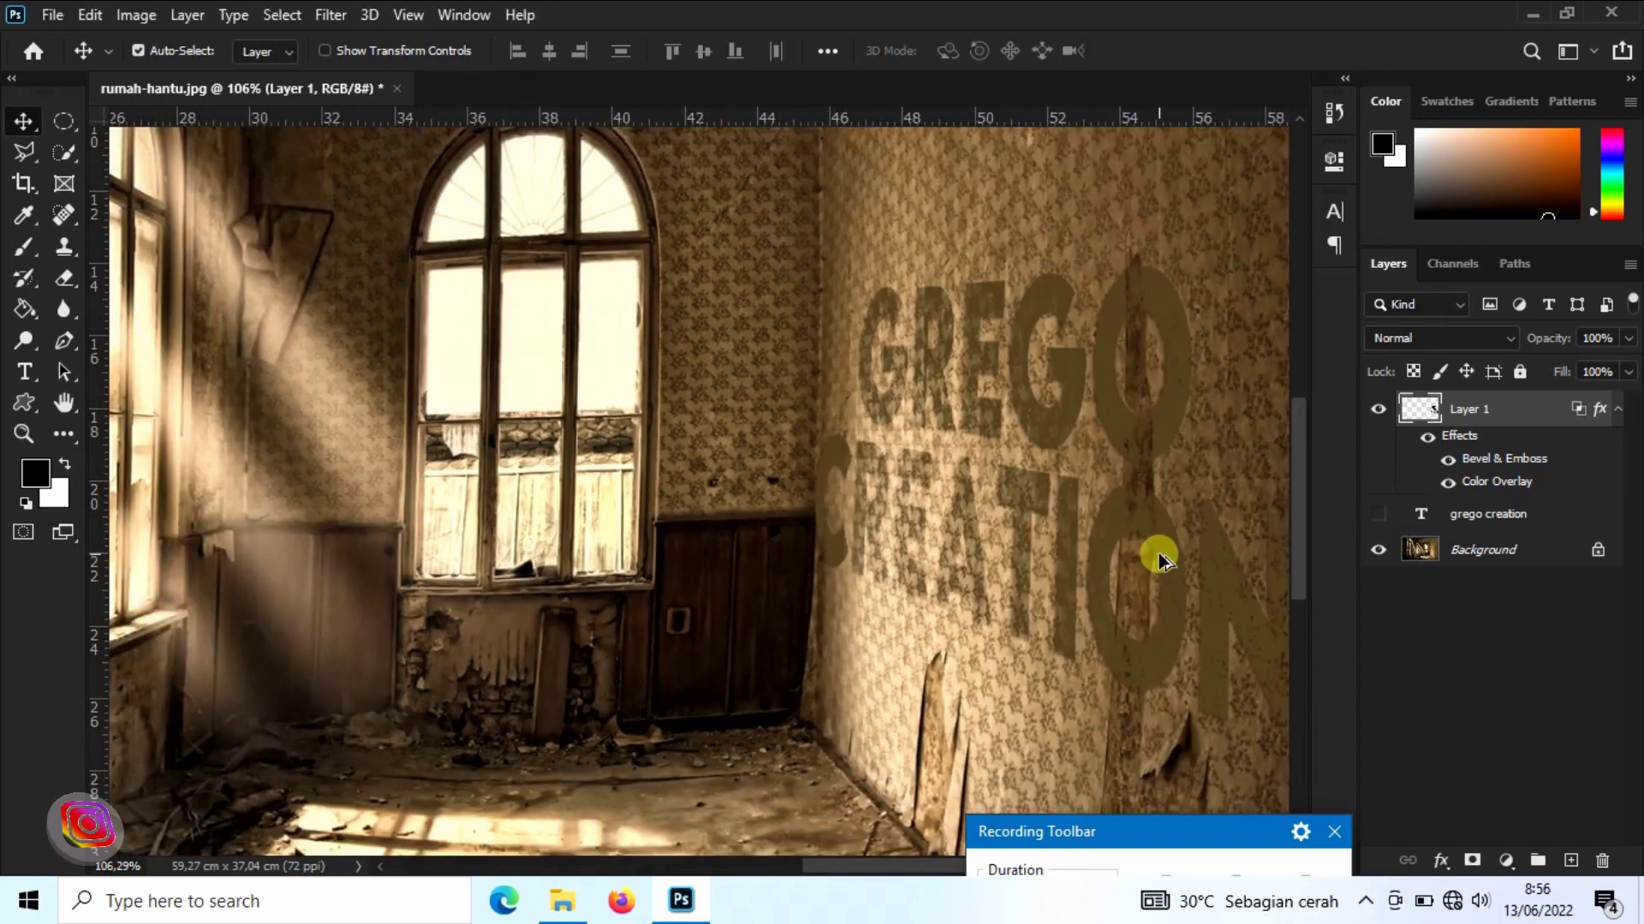
{"action": "scroll", "coordinate": [1158, 561], "scroll_direction": "down", "scroll_amount": 1}
{"action": "scroll", "coordinate": [1158, 558], "scroll_direction": "down", "scroll_amount": 1}
{"action": "scroll", "coordinate": [1158, 558], "scroll_direction": "down", "scroll_amount": 1}
{"action": "scroll", "coordinate": [1158, 558], "scroll_direction": "down", "scroll_amount": 1}
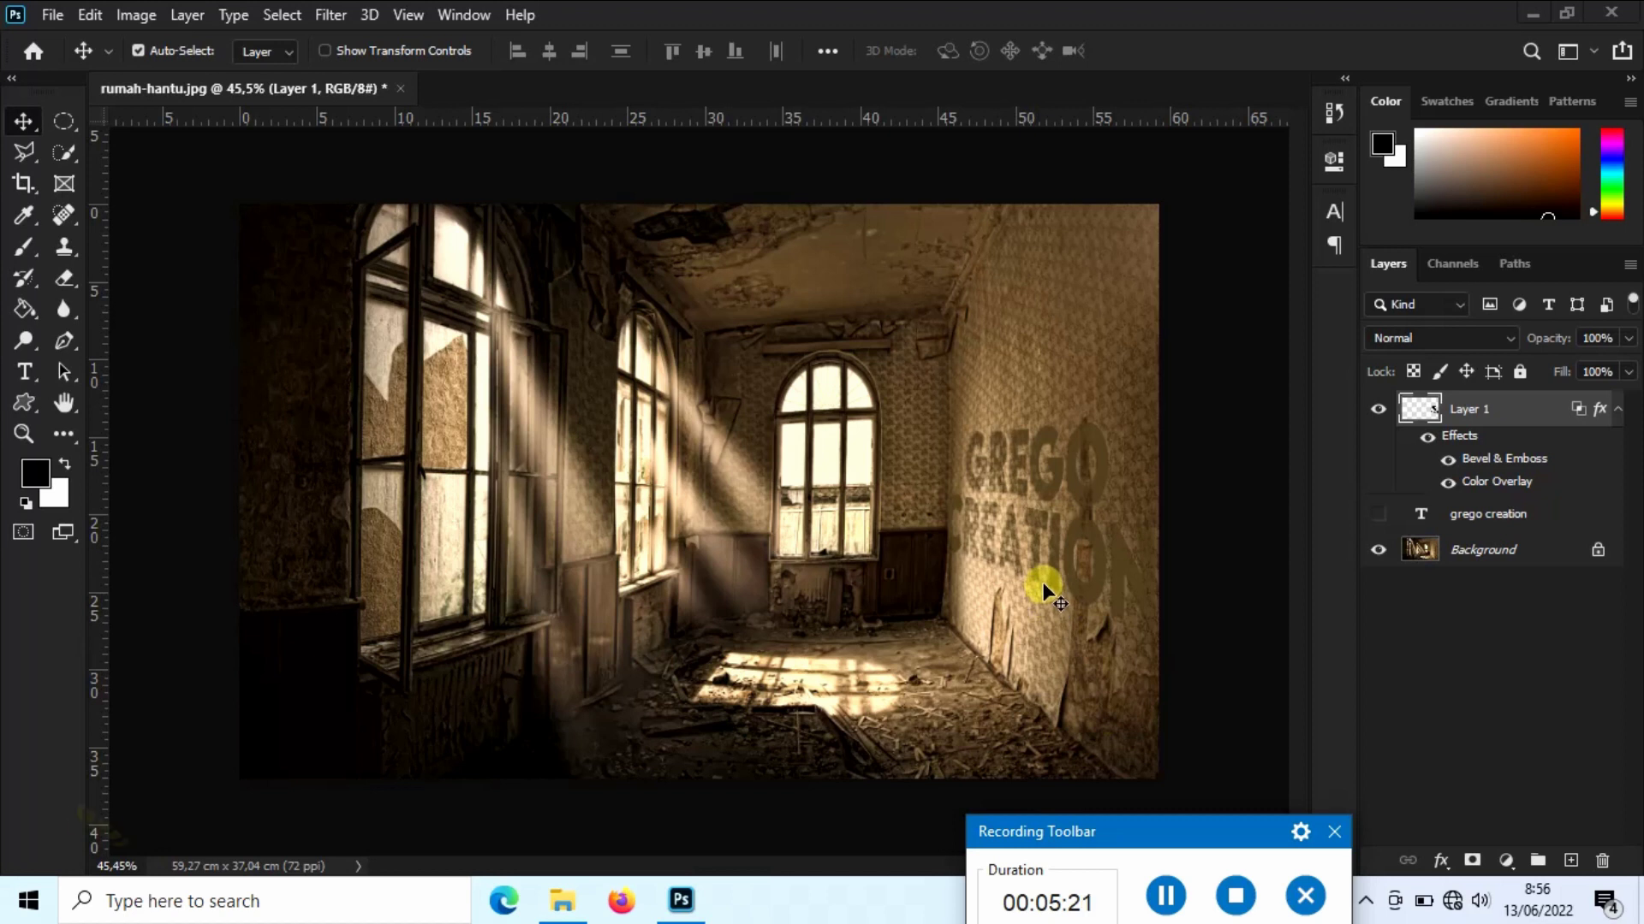
{"action": "scroll", "coordinate": [1008, 570], "scroll_direction": "up", "scroll_amount": 1}
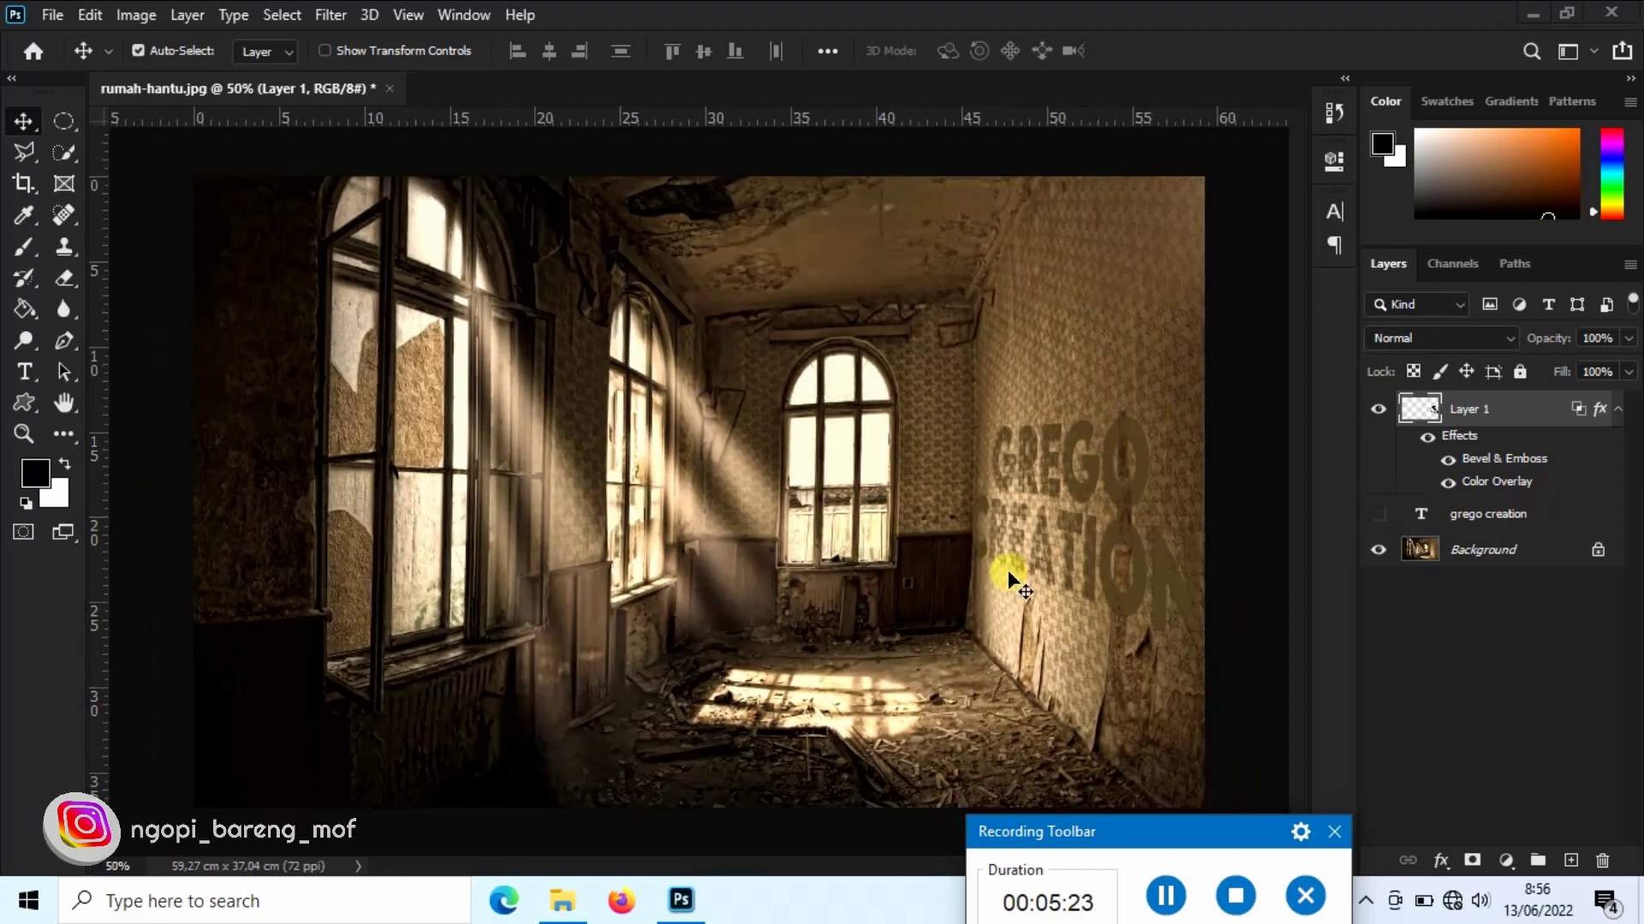
{"action": "scroll", "coordinate": [1008, 570], "scroll_direction": "down", "scroll_amount": 1}
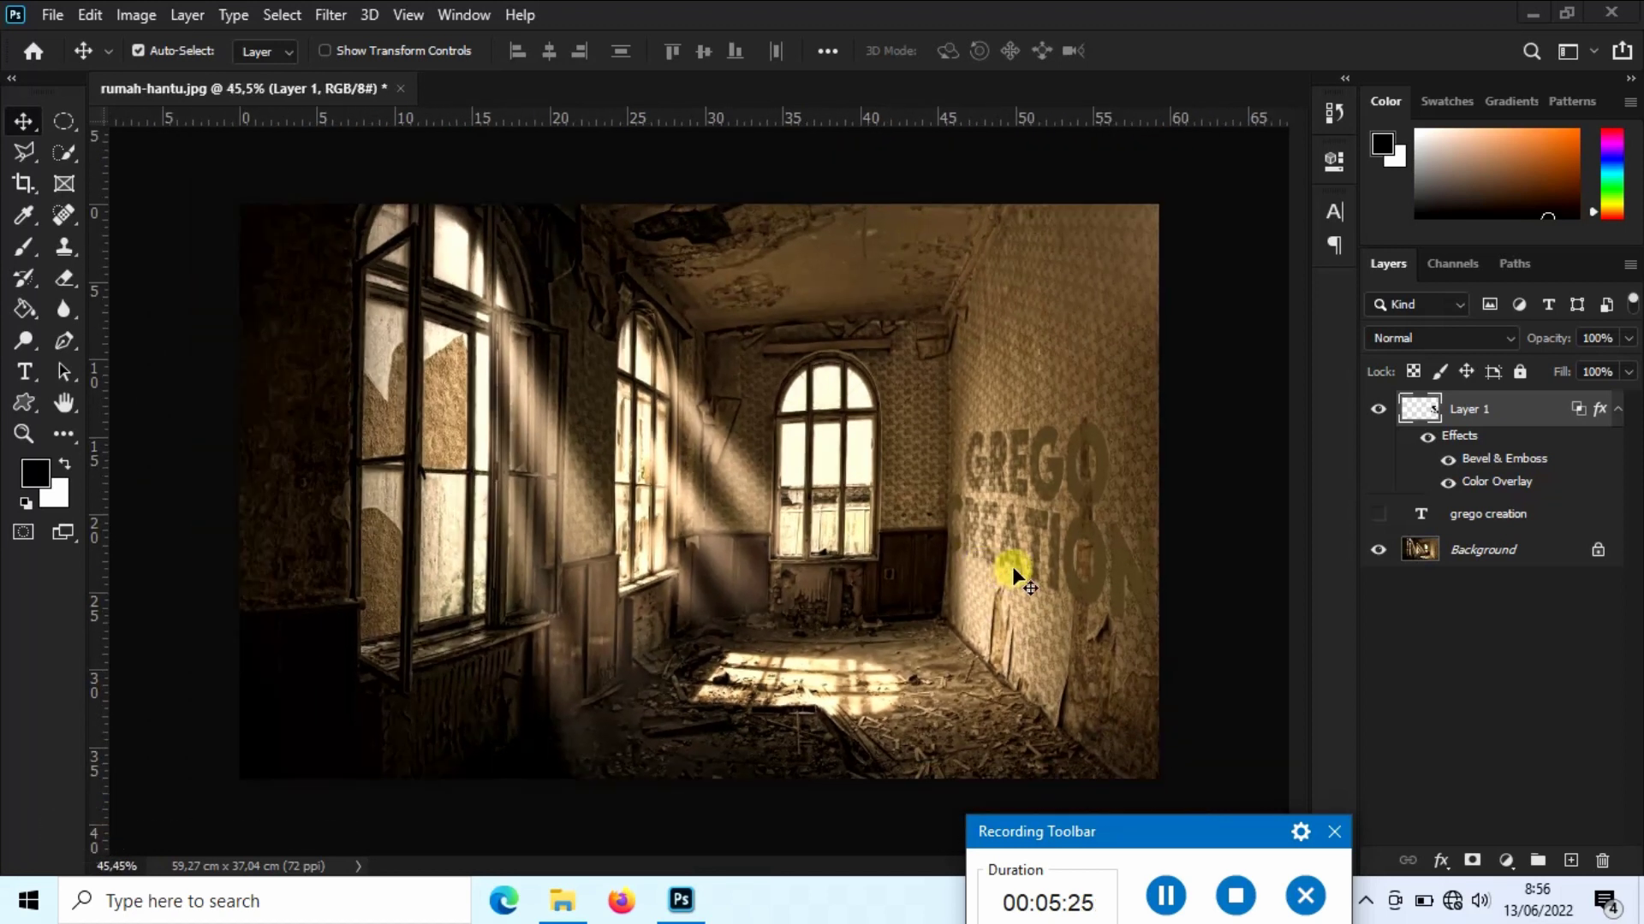
Step: Convert Layer 1, holding the styled wall lettering, into a smart object
{"action": "left_click", "coordinate": [1617, 415]}
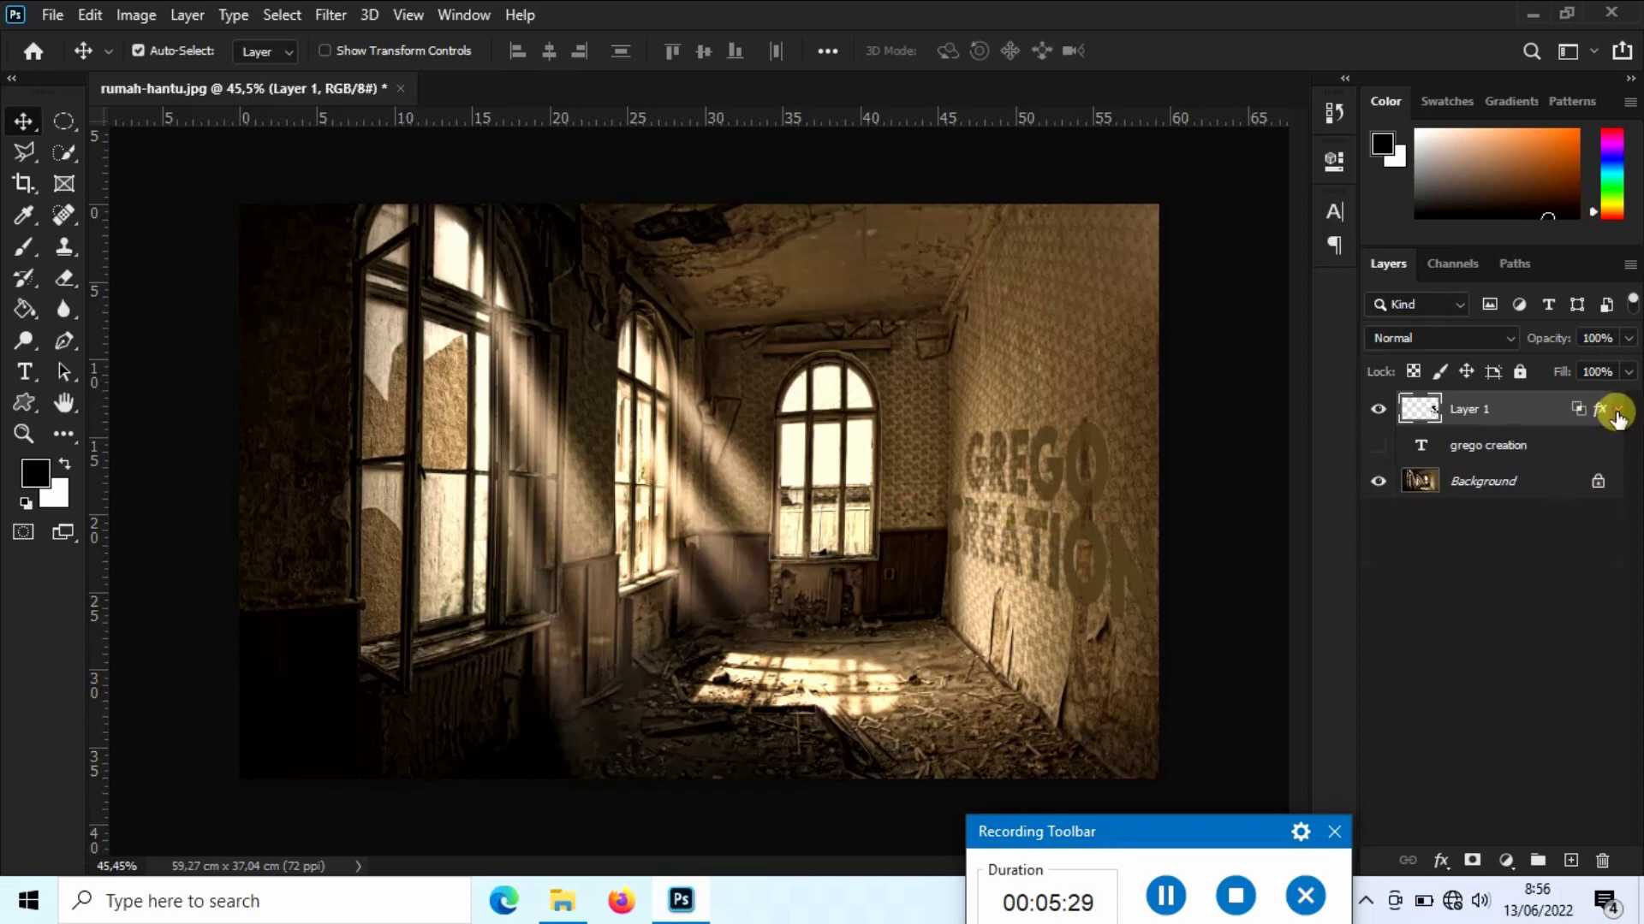
{"action": "right_click", "coordinate": [1511, 413]}
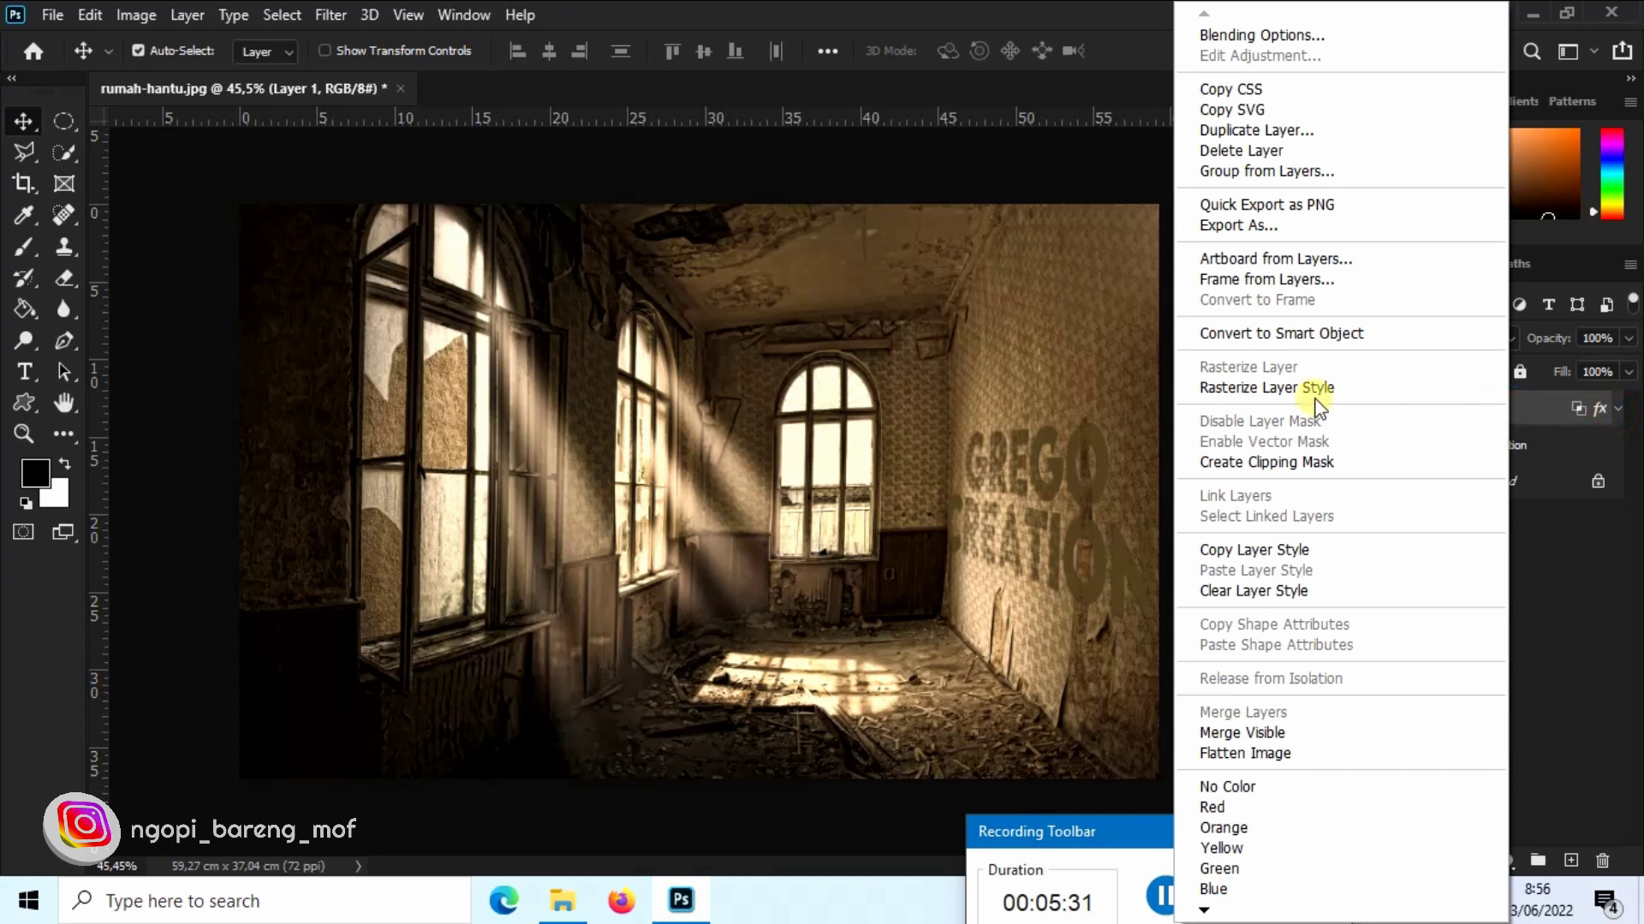
{"action": "left_click", "coordinate": [1266, 336]}
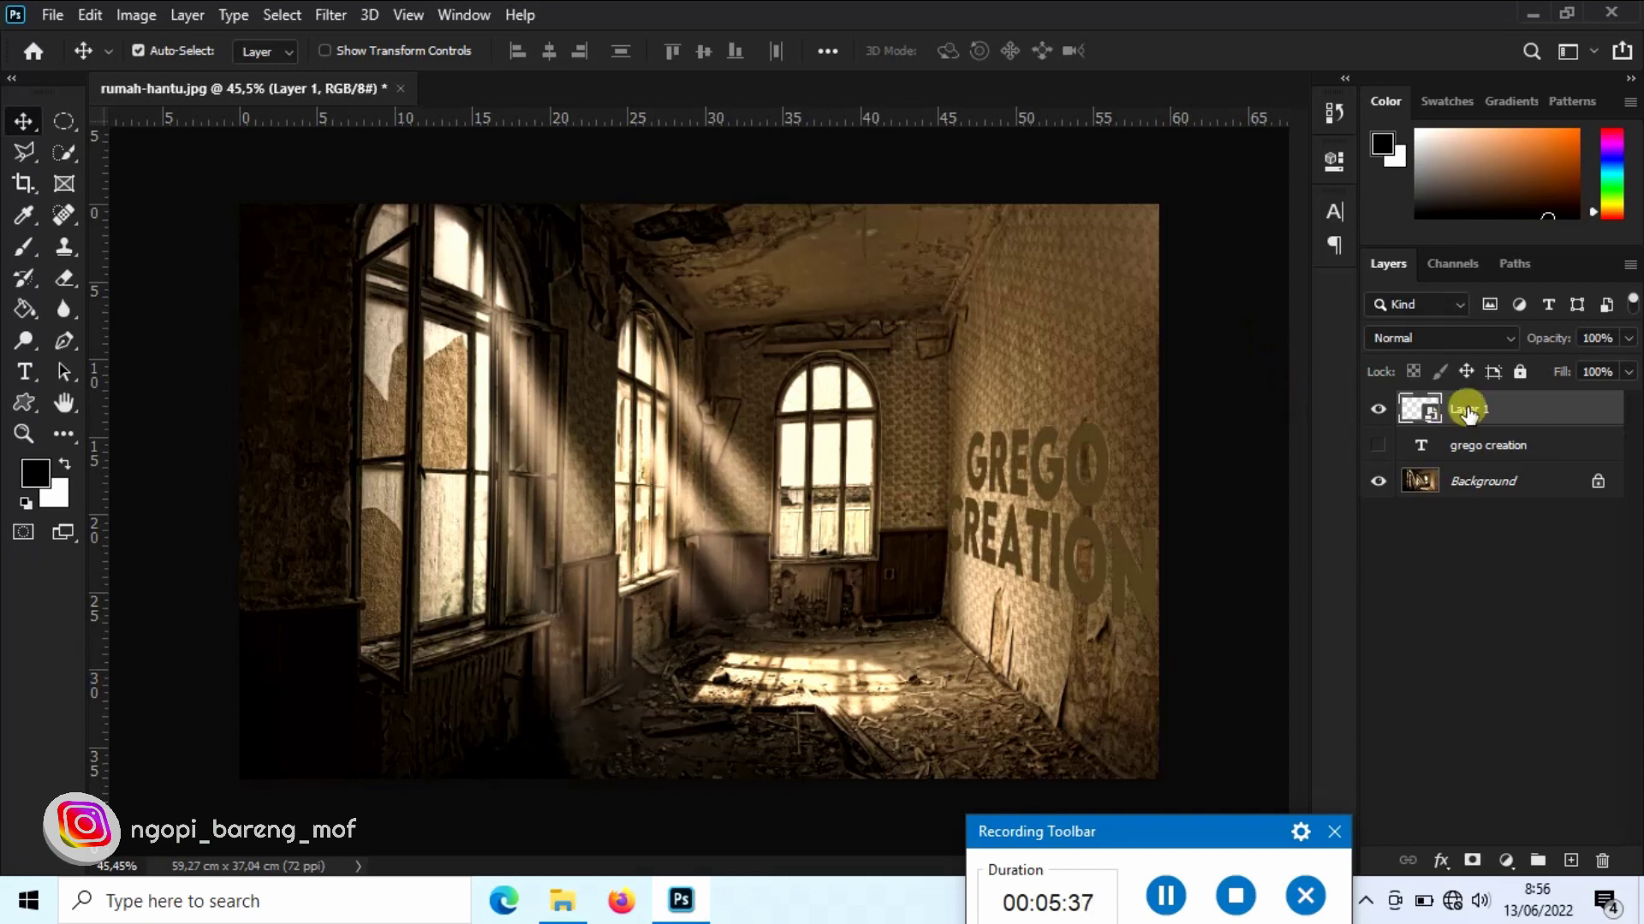
{"action": "key", "text": "ctrl"}
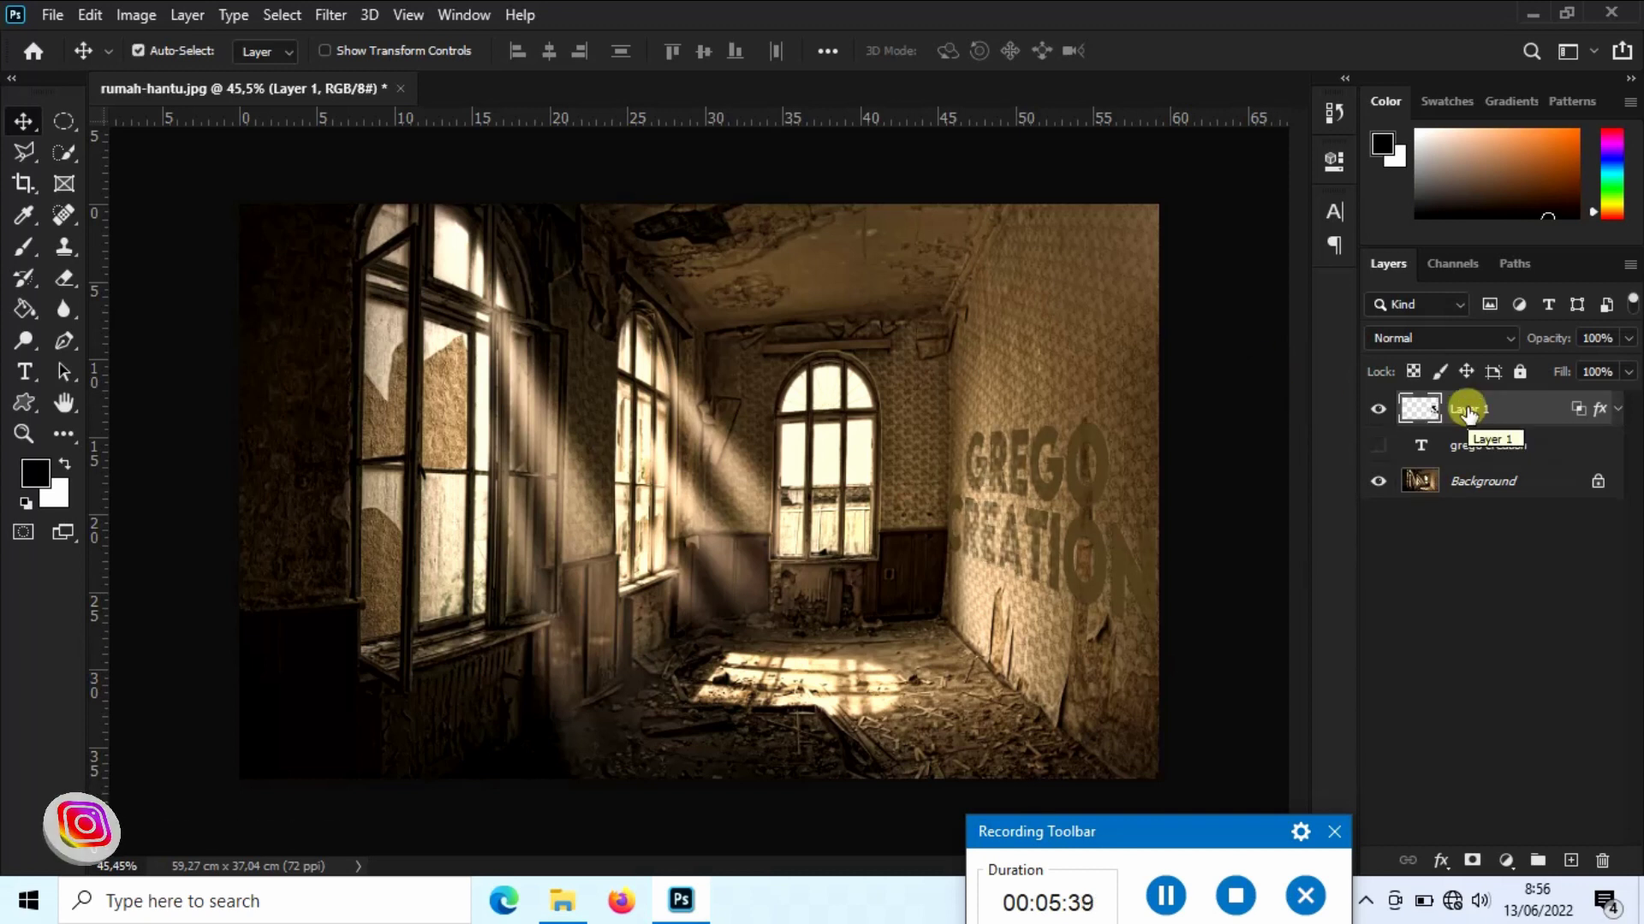
Step: Duplicate the lettering layer as Layer 1 copy and set its blend mode to Screen
{"action": "key", "text": "ctrl+j"}
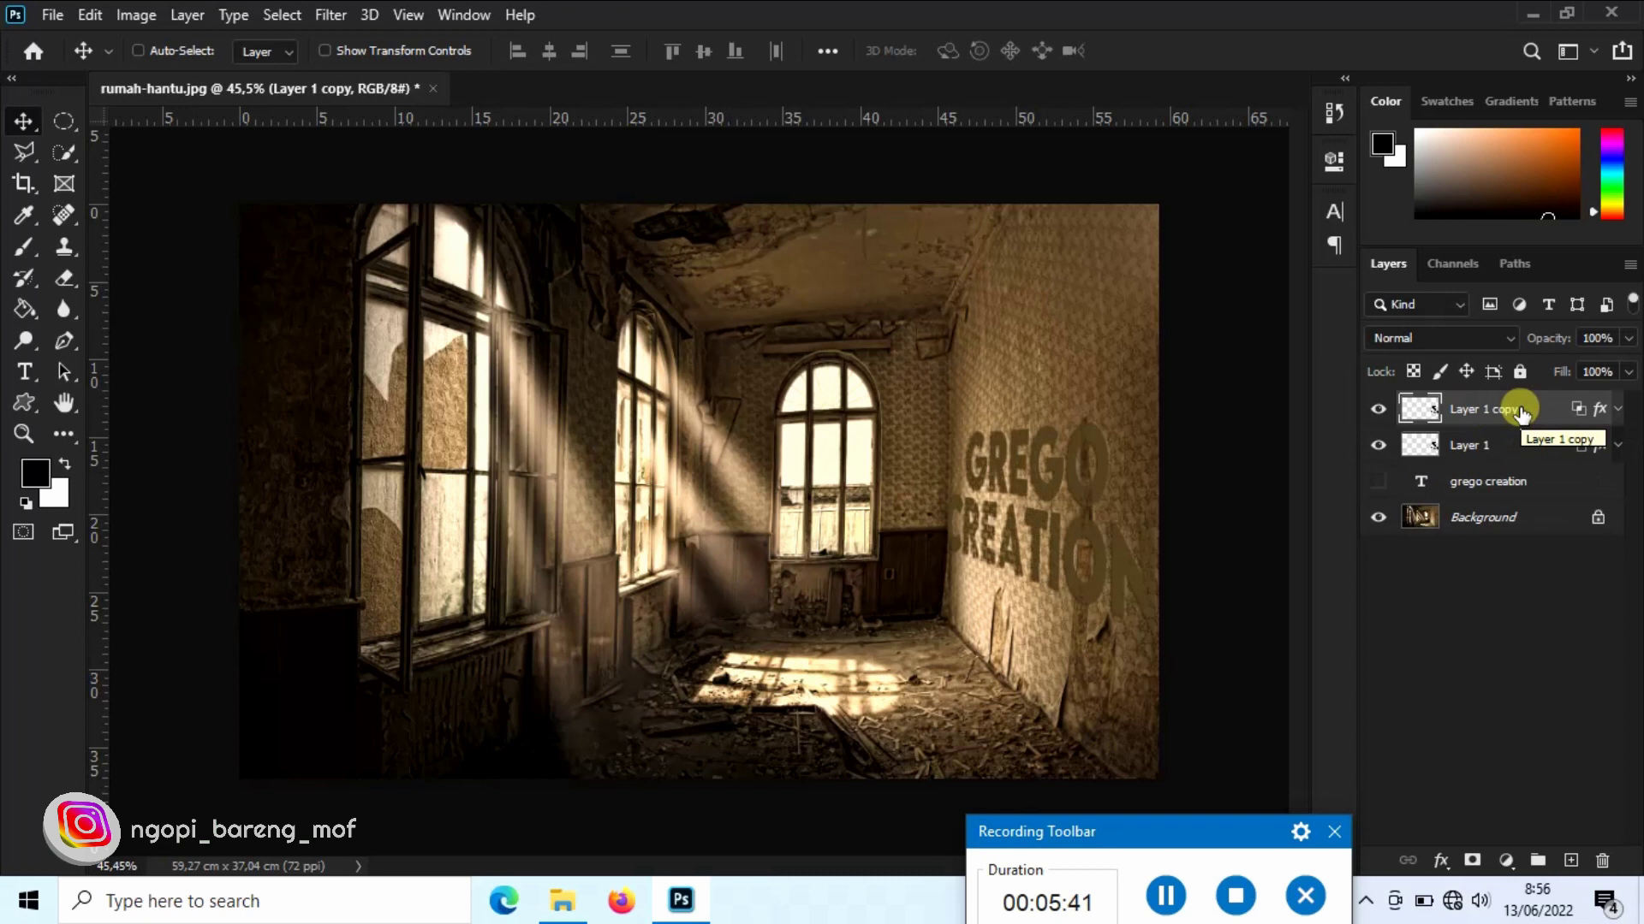
{"action": "left_click", "coordinate": [1481, 338]}
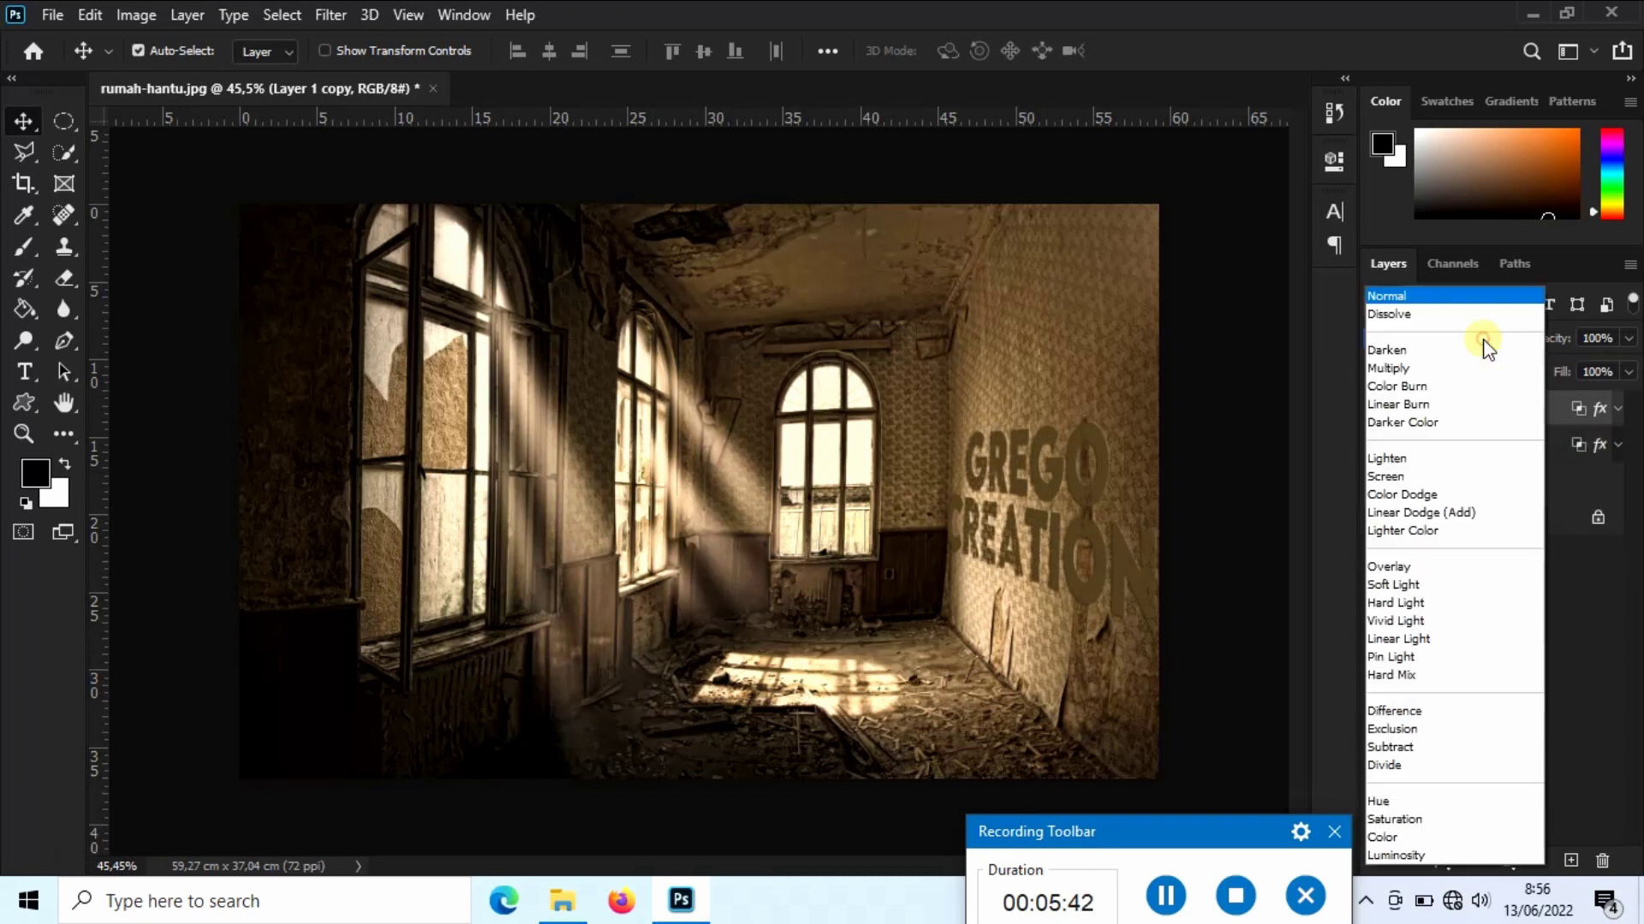
{"action": "left_click", "coordinate": [1395, 370]}
{"action": "left_click", "coordinate": [1453, 341]}
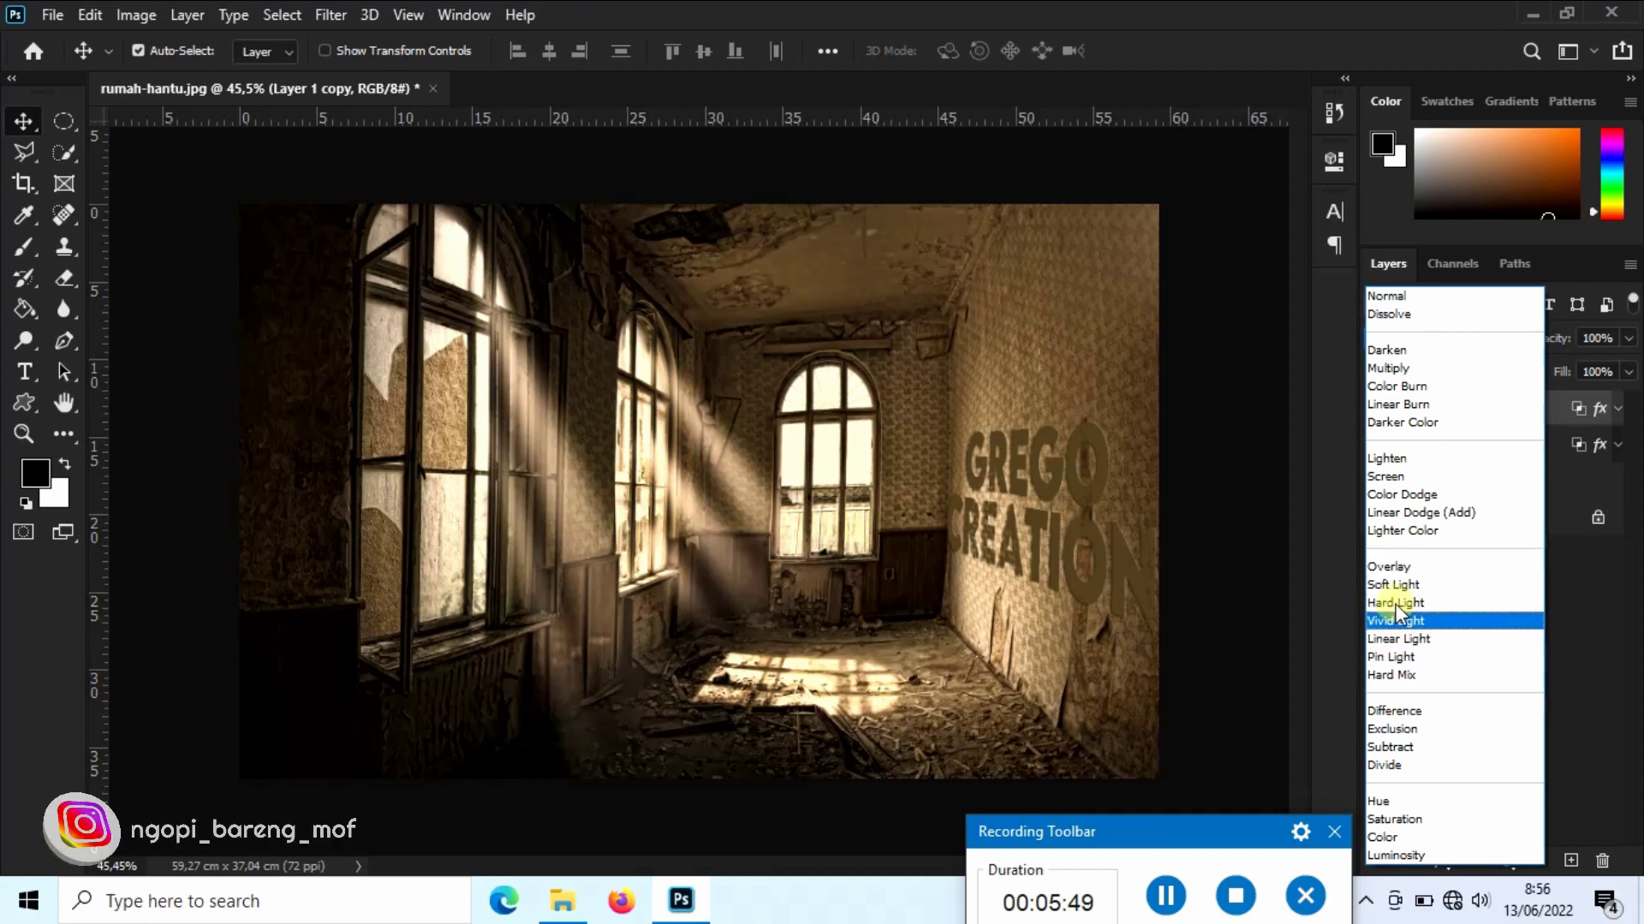
{"action": "left_click", "coordinate": [1388, 476]}
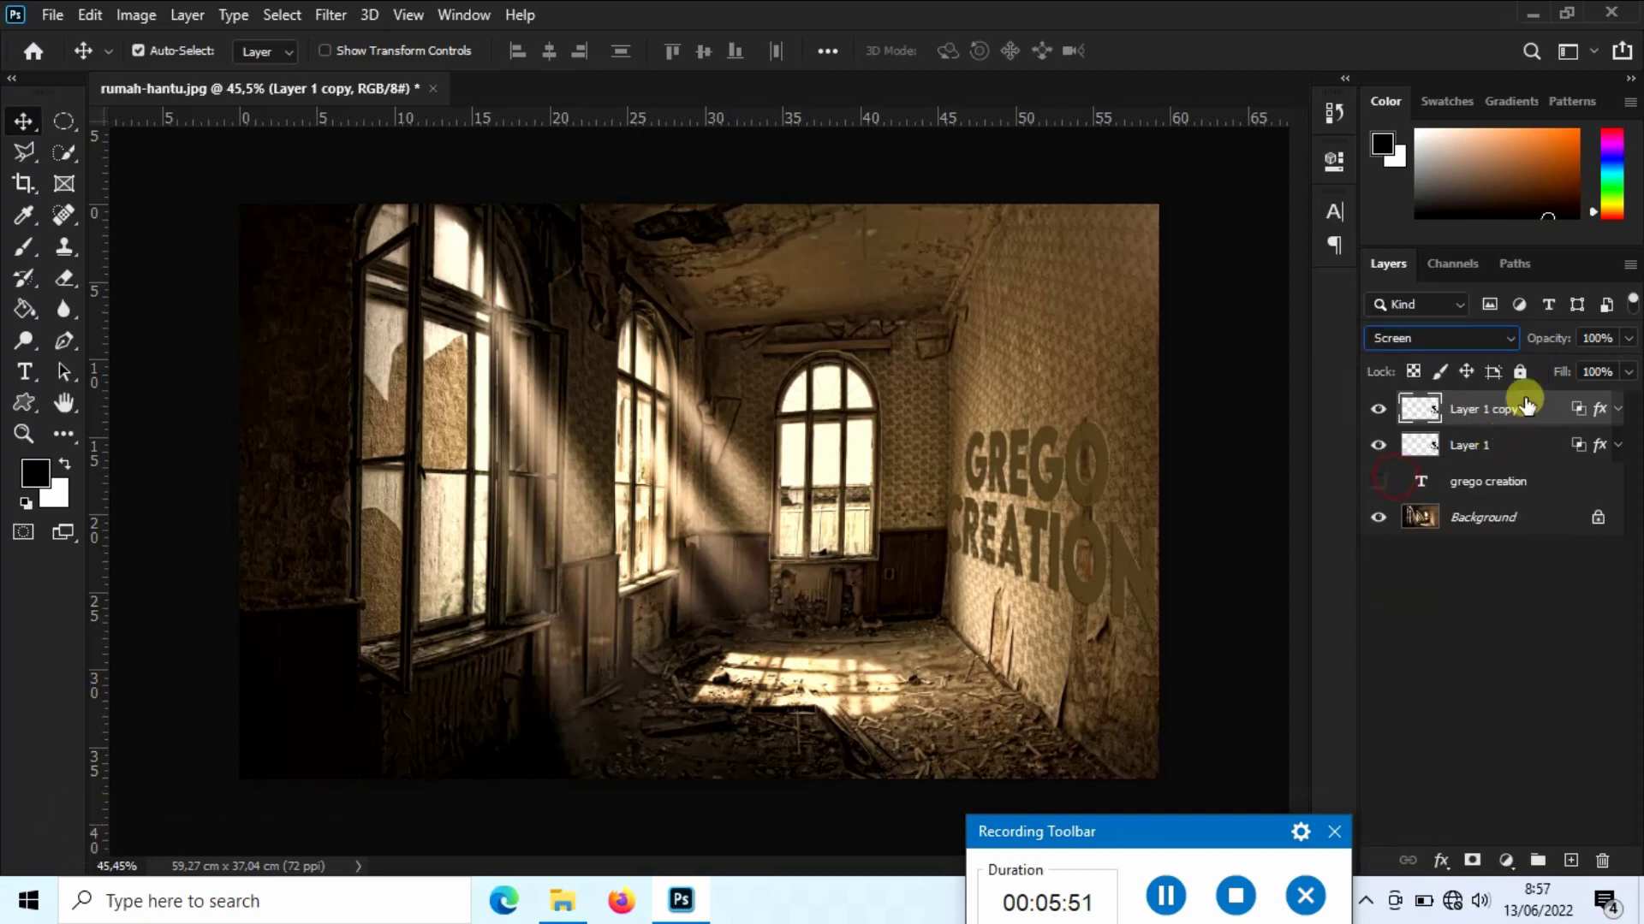
Step: Lower the copy's opacity to 51% and fill to 74%, then zoom to inspect the blend
{"action": "left_click_drag", "start_coordinate": [1553, 338], "coordinate": [1511, 341]}
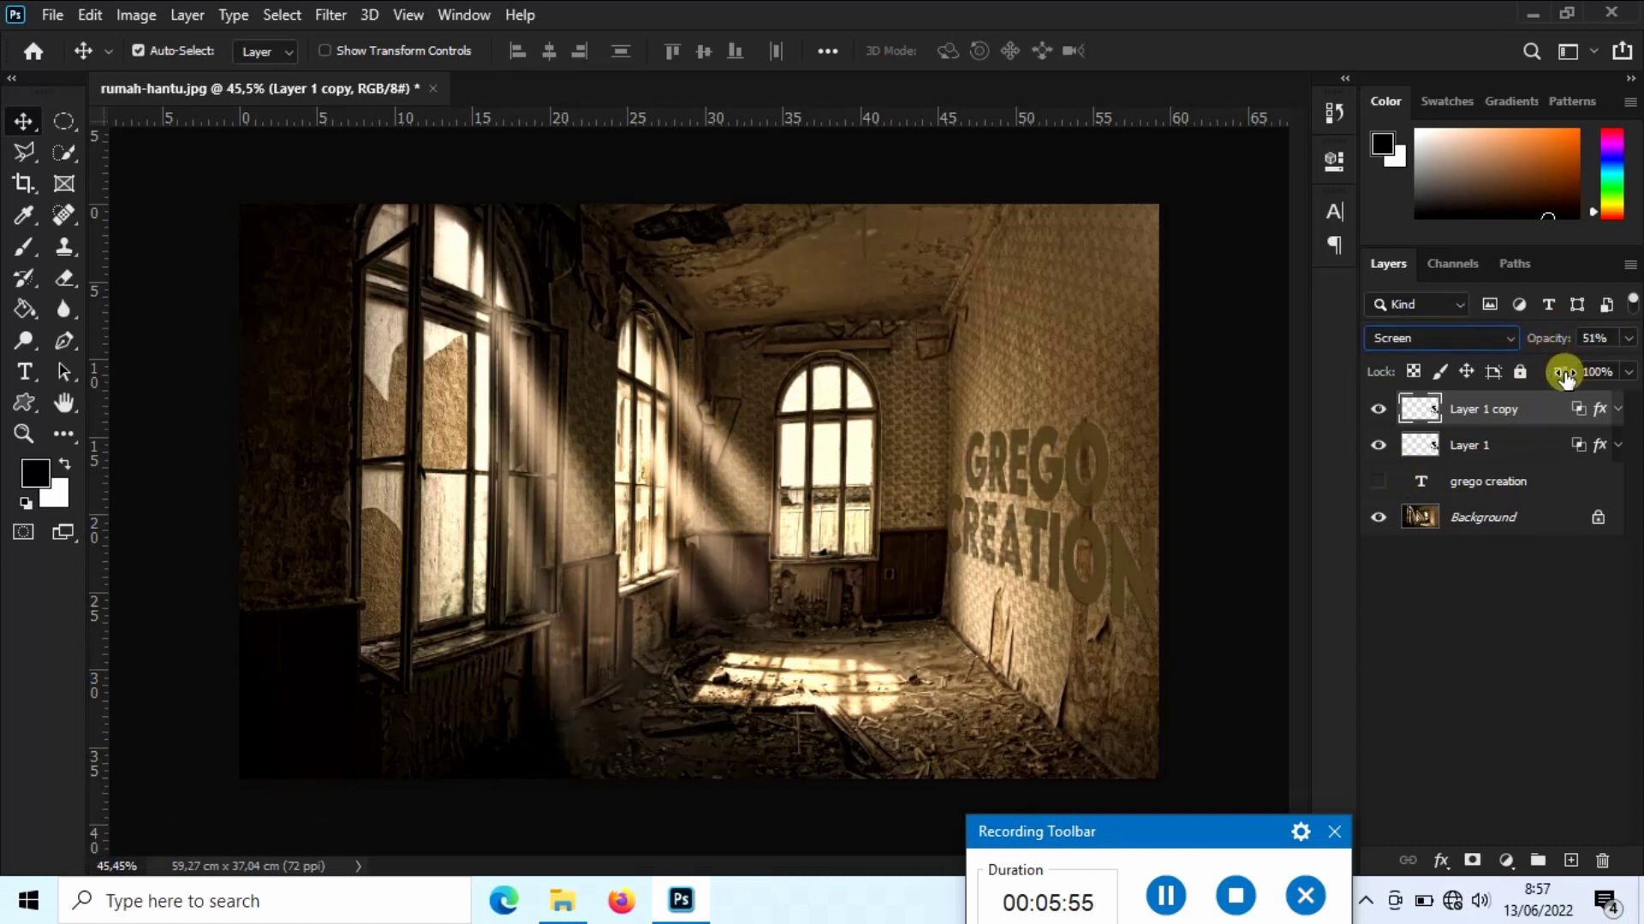
{"action": "left_click_drag", "start_coordinate": [1538, 381], "coordinate": [1513, 377]}
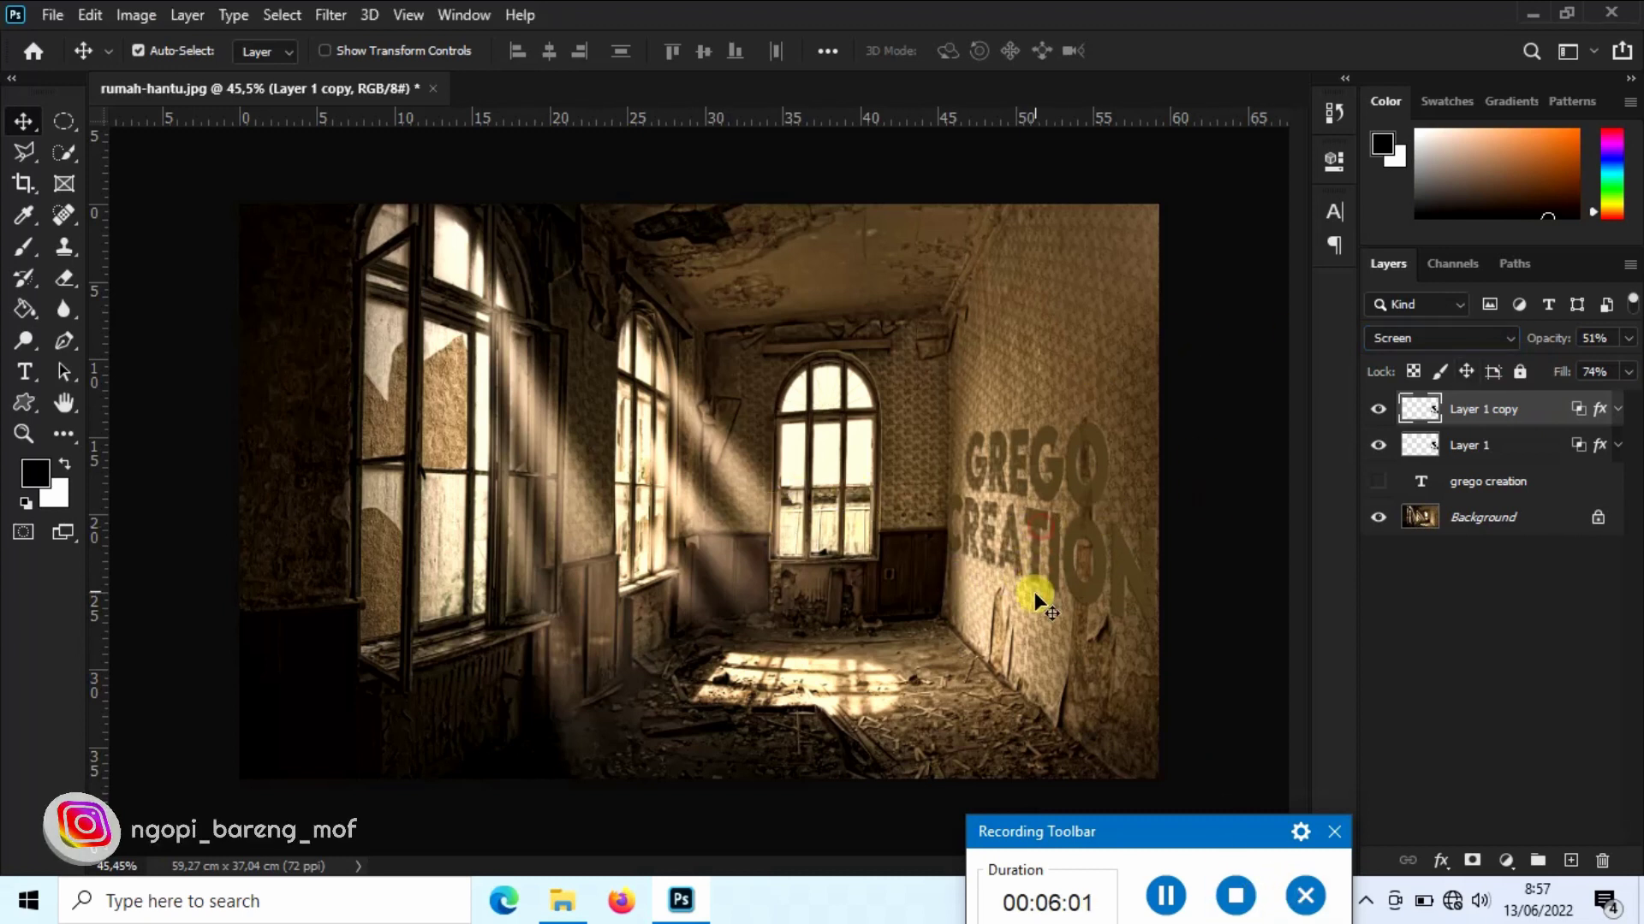
{"action": "scroll", "coordinate": [1042, 625], "scroll_direction": "up", "scroll_amount": 2}
{"action": "scroll", "coordinate": [1044, 629], "scroll_direction": "up", "scroll_amount": 2}
{"action": "scroll", "coordinate": [1065, 614], "scroll_direction": "up", "scroll_amount": 1}
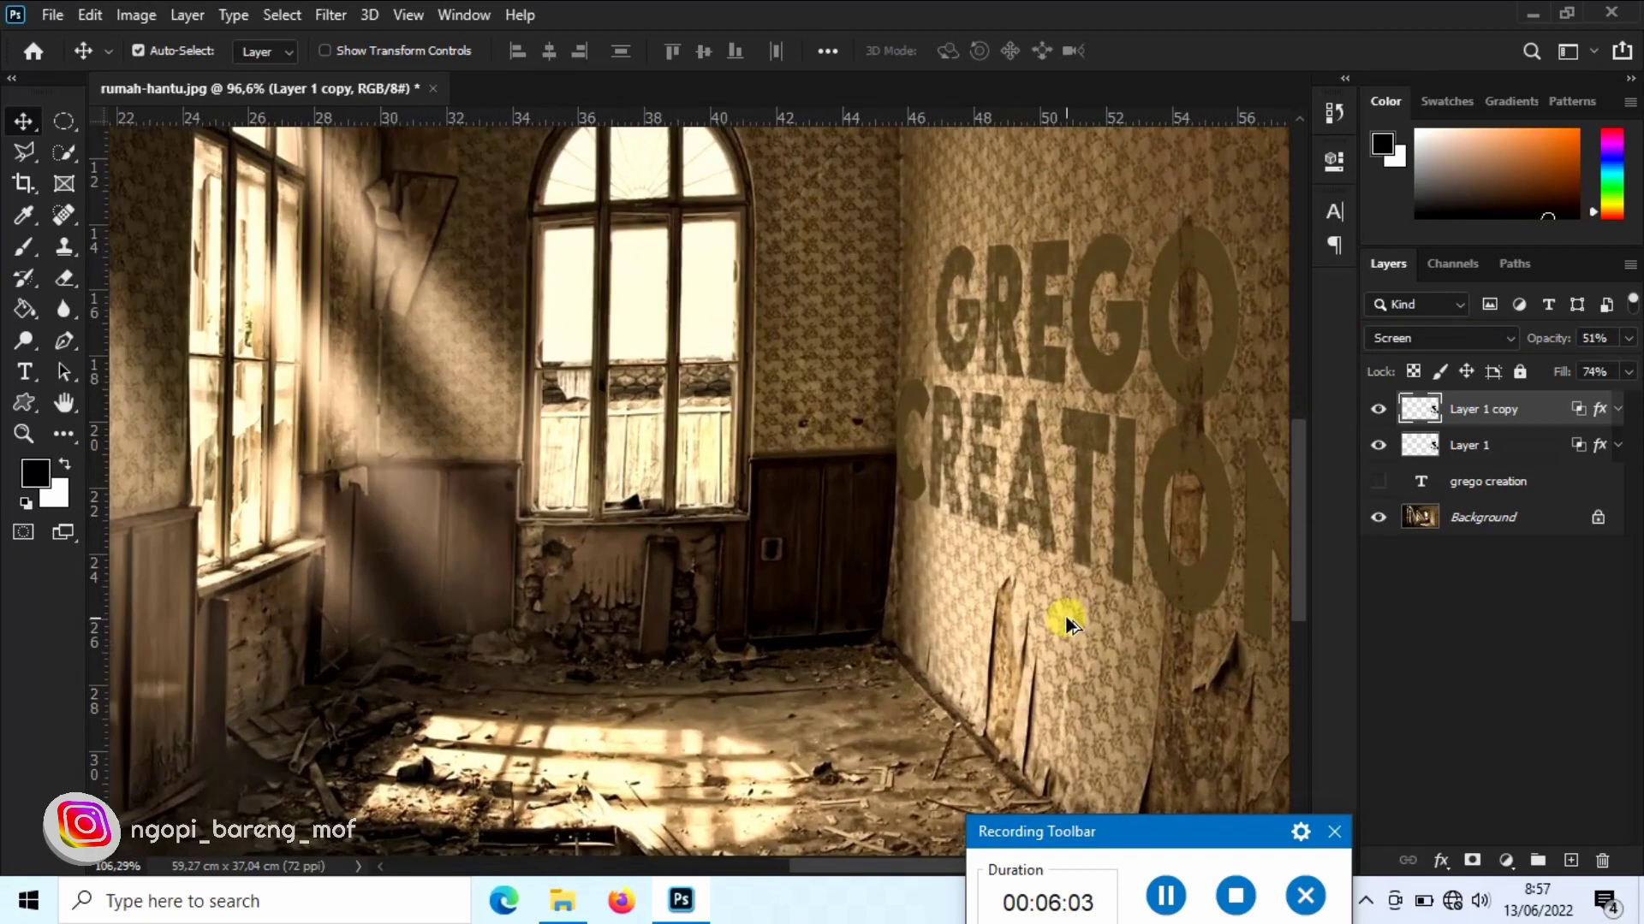
{"action": "scroll", "coordinate": [1067, 624], "scroll_direction": "up", "scroll_amount": 1}
{"action": "scroll", "coordinate": [1068, 626], "scroll_direction": "up", "scroll_amount": 1}
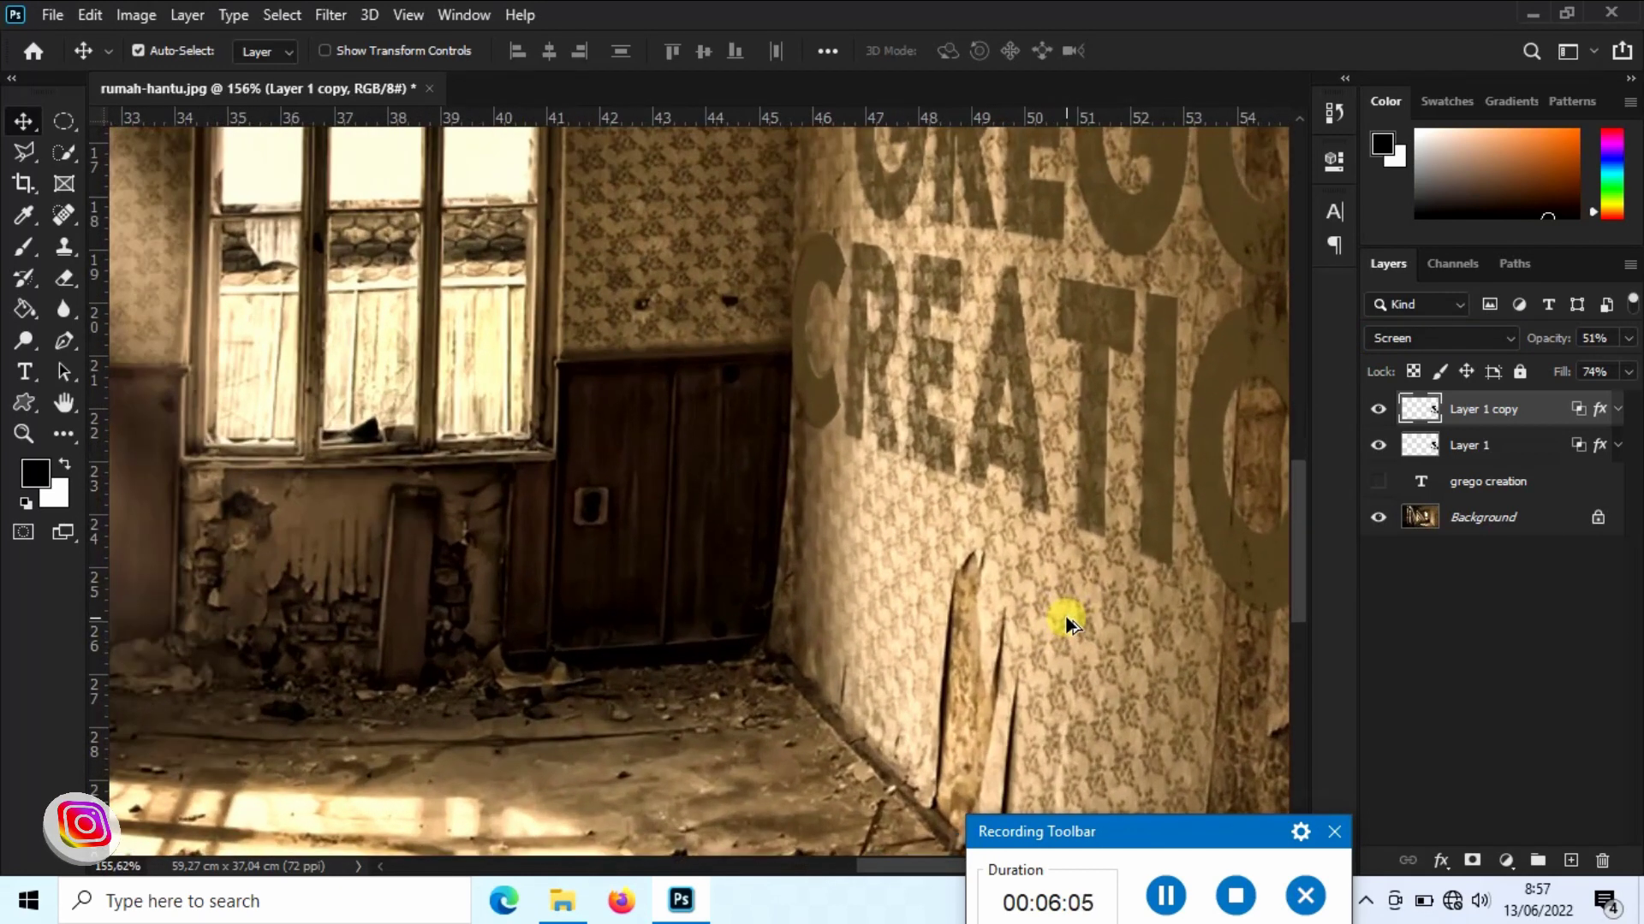
{"action": "scroll", "coordinate": [1067, 626], "scroll_direction": "down", "scroll_amount": 2}
{"action": "scroll", "coordinate": [1067, 625], "scroll_direction": "down", "scroll_amount": 1}
{"action": "scroll", "coordinate": [1067, 626], "scroll_direction": "down", "scroll_amount": 1}
{"action": "scroll", "coordinate": [1068, 626], "scroll_direction": "down", "scroll_amount": 1}
{"action": "scroll", "coordinate": [1068, 626], "scroll_direction": "down", "scroll_amount": 1}
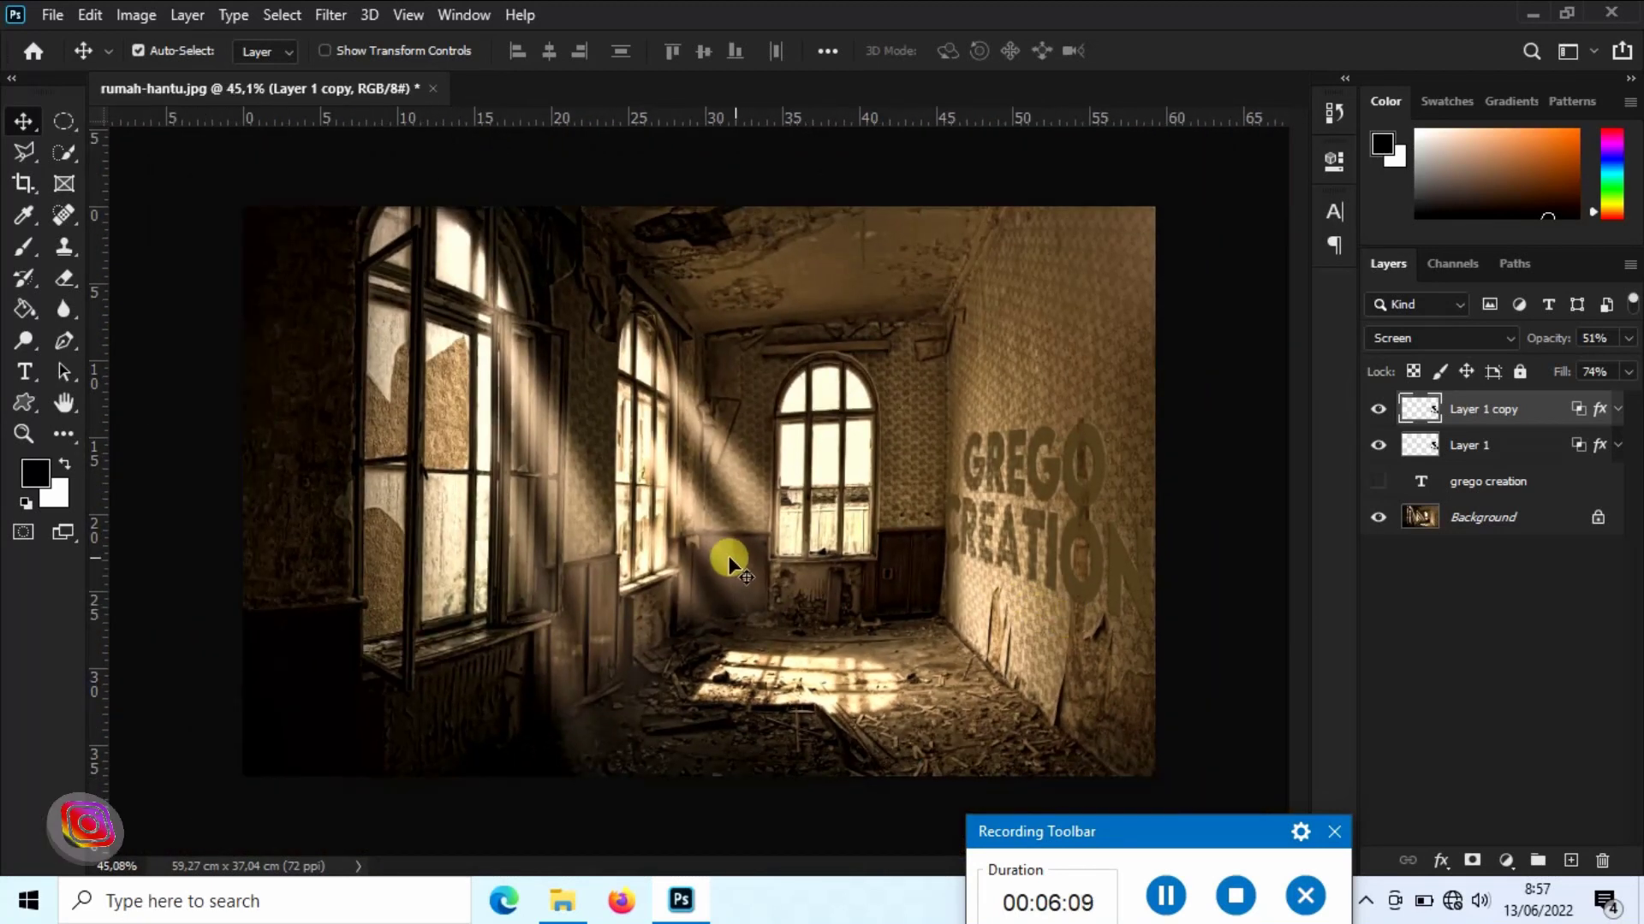
{"action": "left_click_drag", "start_coordinate": [736, 552], "coordinate": [852, 372]}
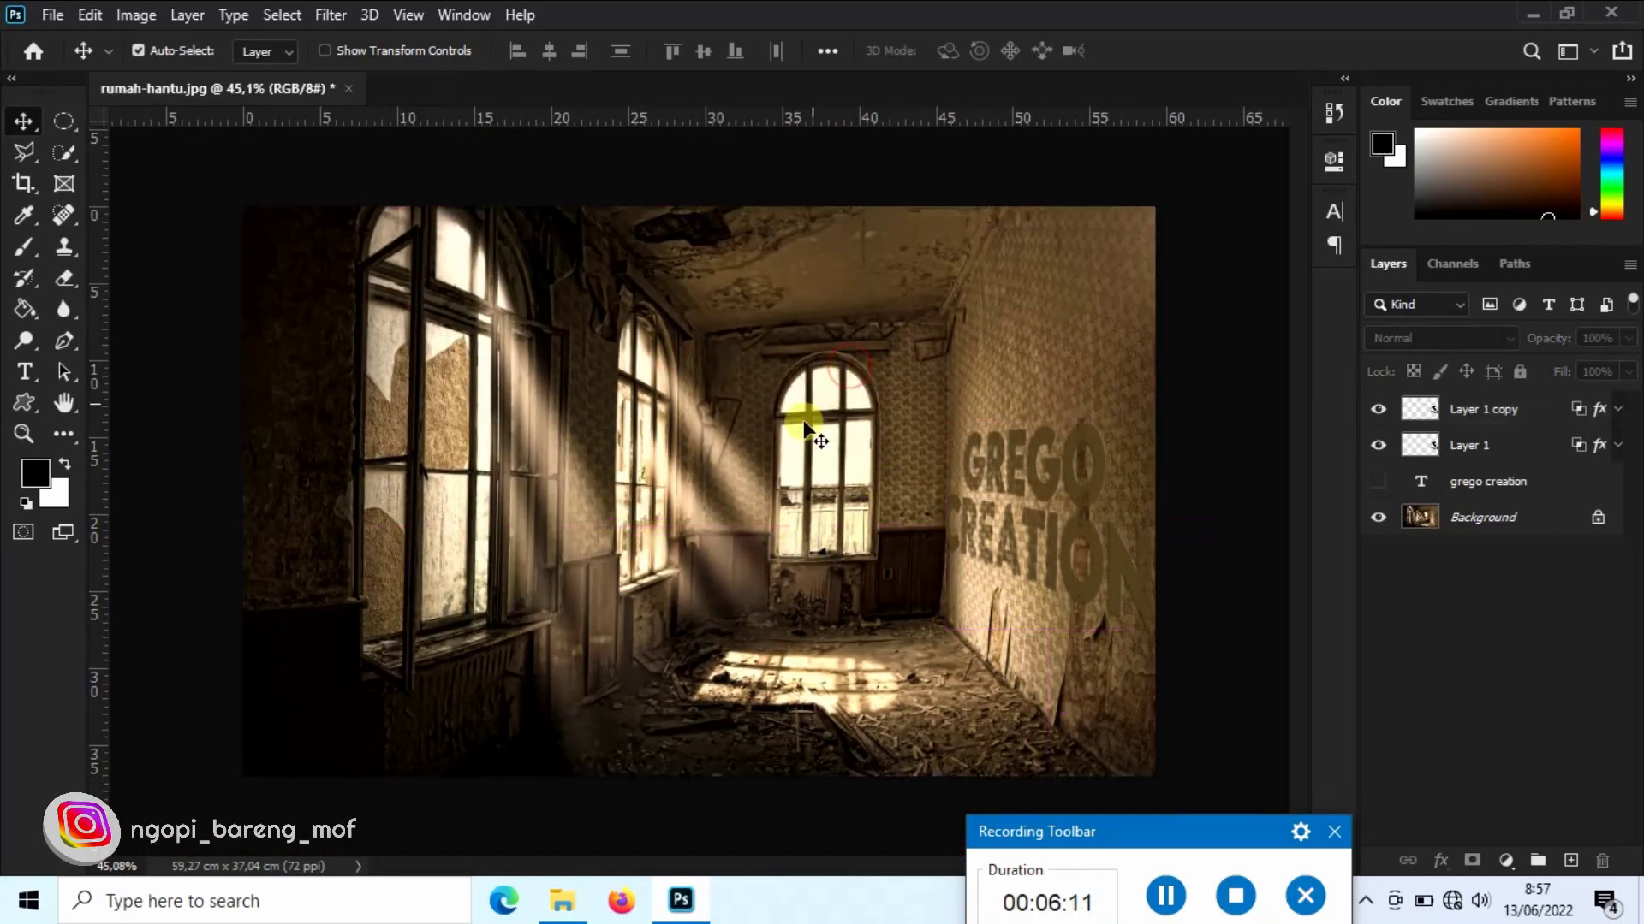